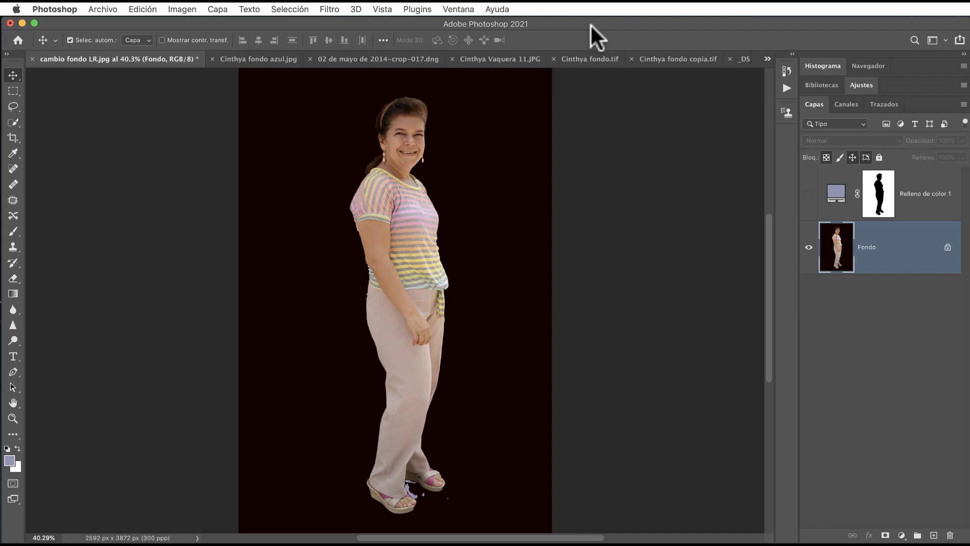
pyautogui.click(130, 10)
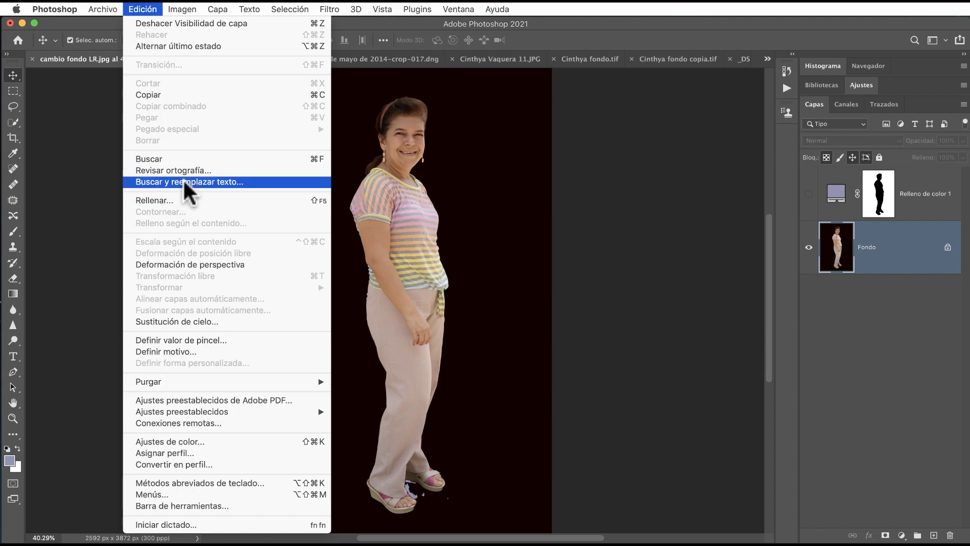
pyautogui.click(177, 321)
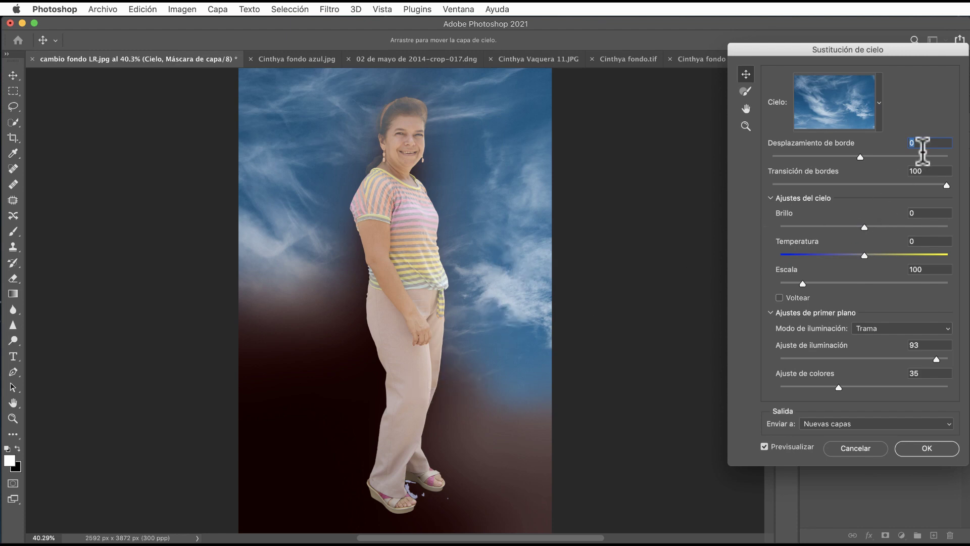
pyautogui.click(879, 103)
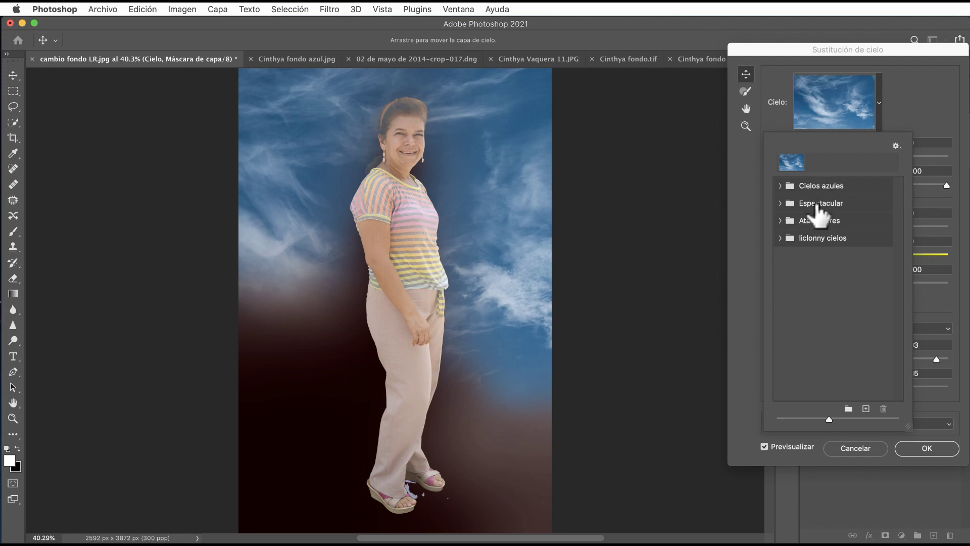
pyautogui.click(780, 203)
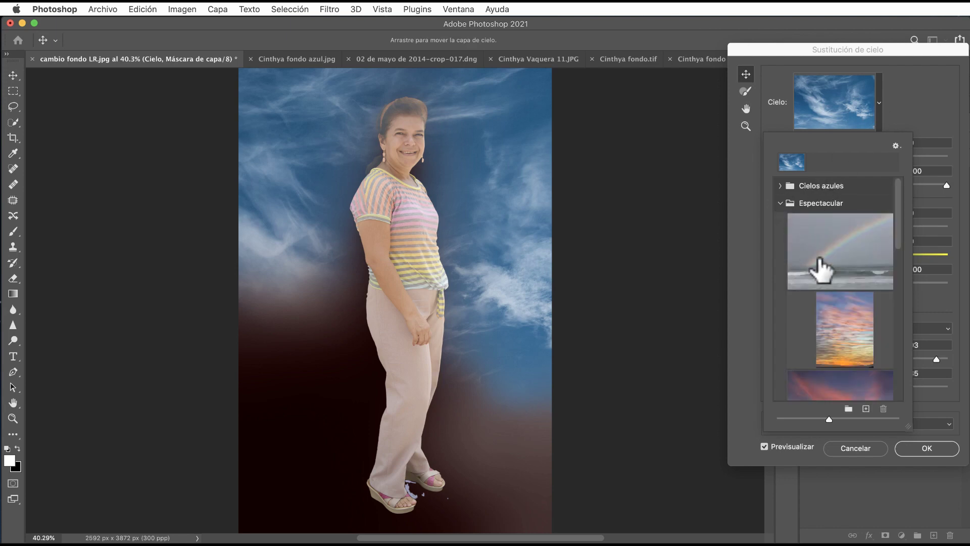
pyautogui.click(864, 361)
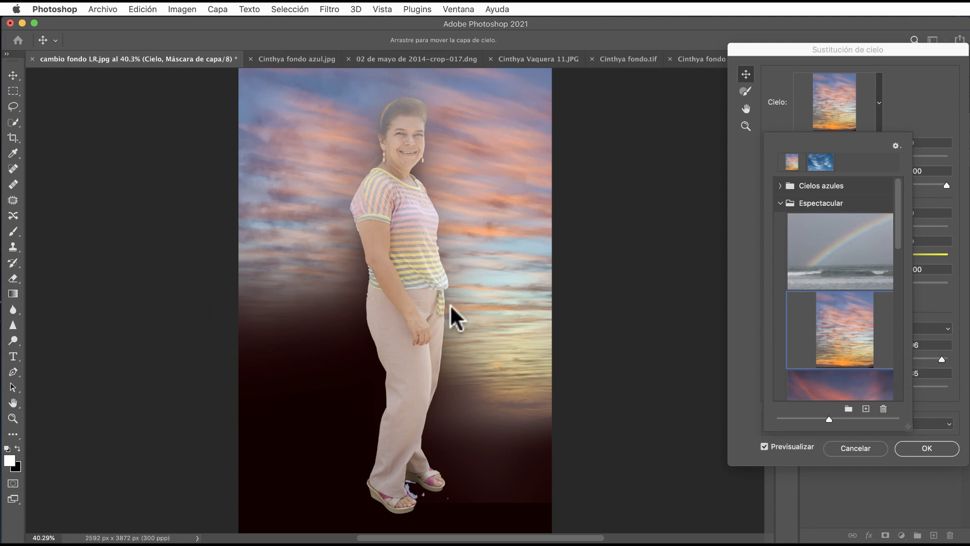
pyautogui.click(848, 448)
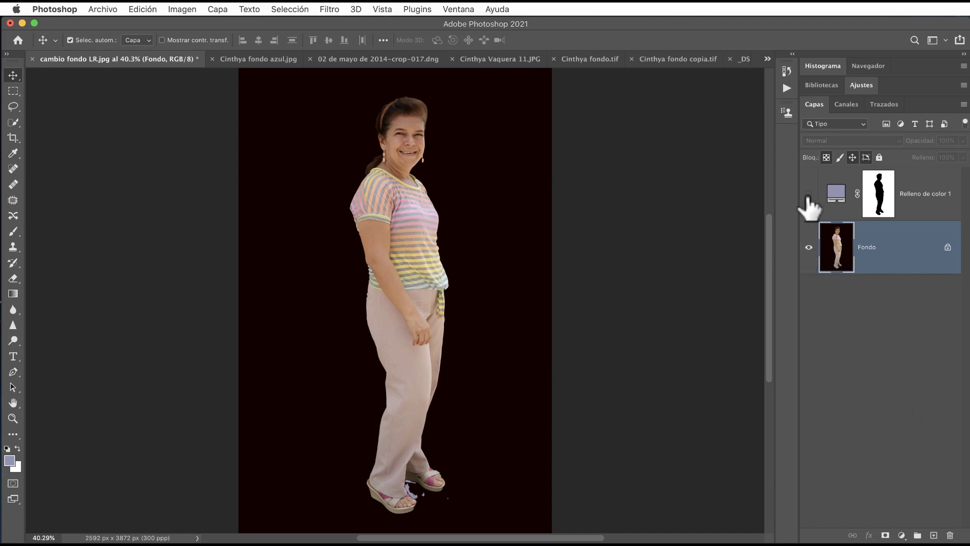
# Show the lavender Relleno de color 1 fill again and switch to the Cinthya fondo azul.jpg document.
pyautogui.click(809, 194)
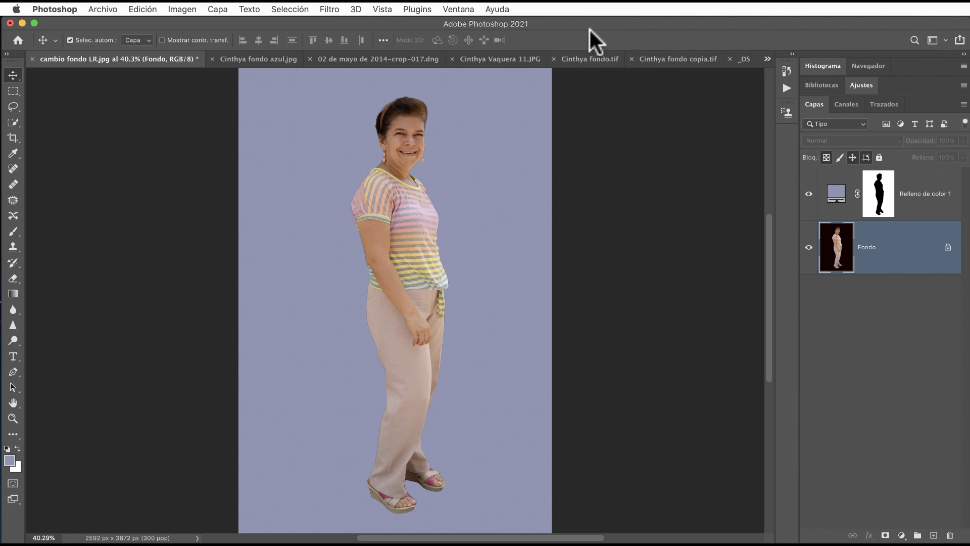
pyautogui.click(278, 55)
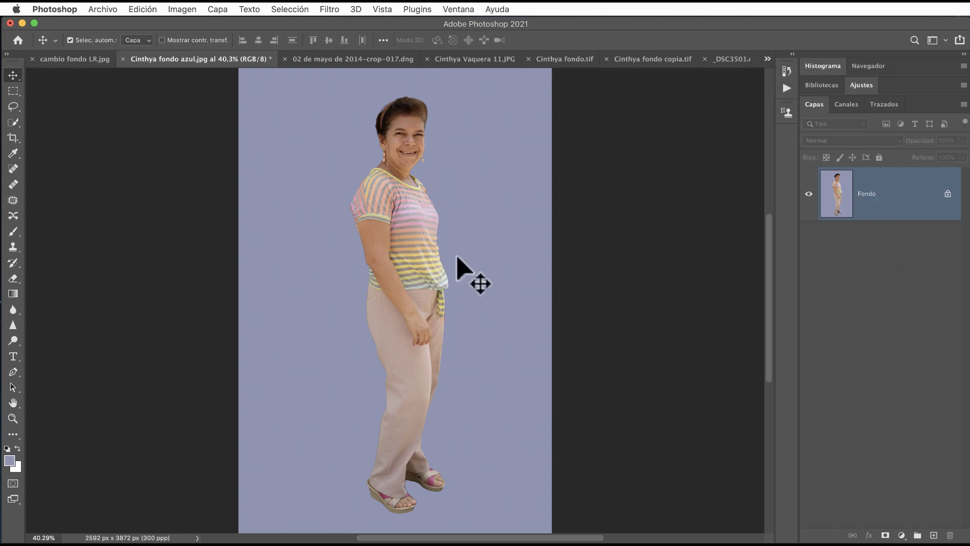
# Start Sky Replacement (Sustitución de cielo) and preview the pink sunset and grey cloudy presets.
pyautogui.click(141, 10)
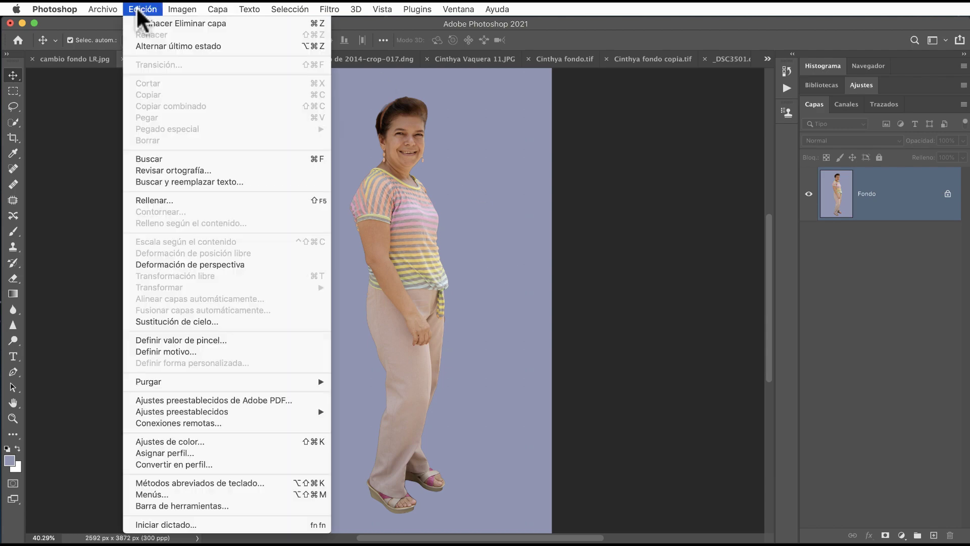
pyautogui.click(196, 323)
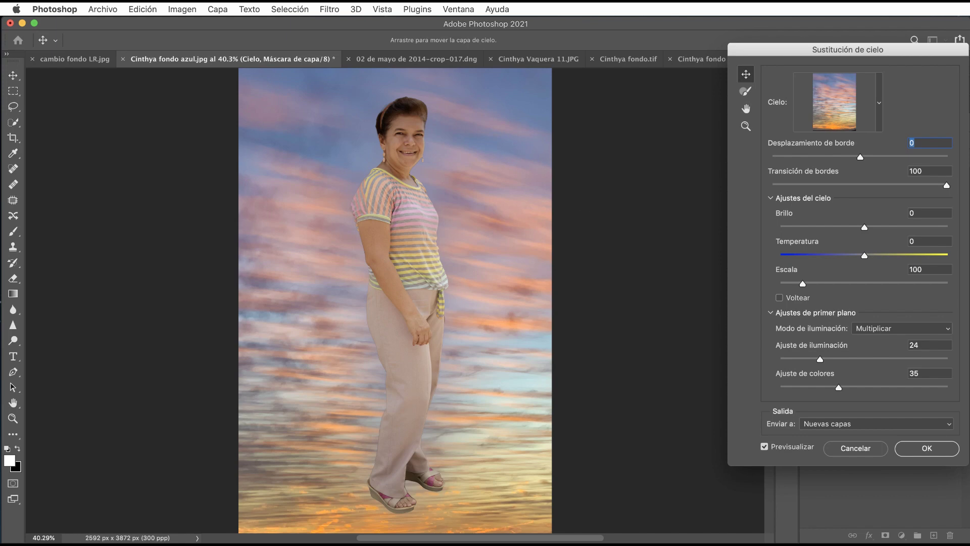
pyautogui.click(879, 104)
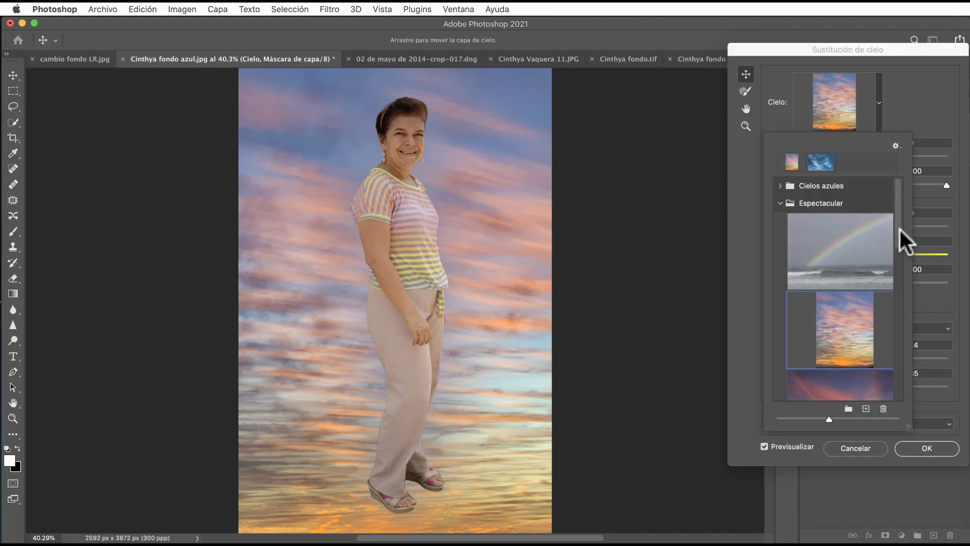
pyautogui.moveTo(902, 238); pyautogui.dragTo(901, 270)
pyautogui.click(877, 292)
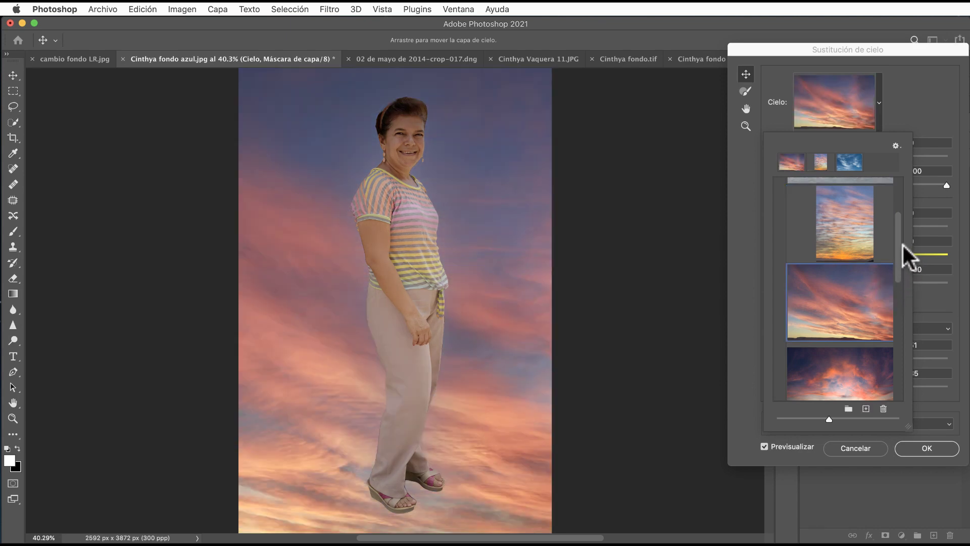
pyautogui.moveTo(903, 255); pyautogui.dragTo(905, 310)
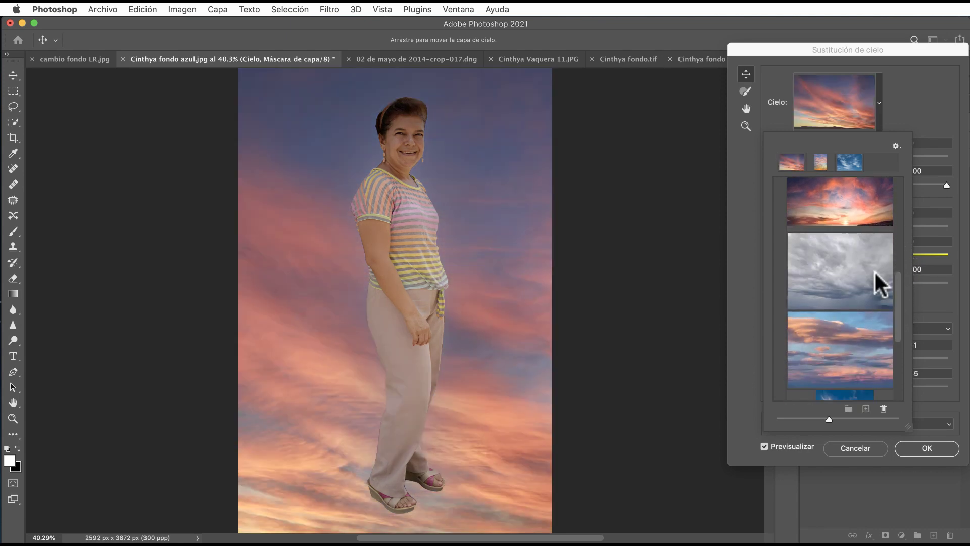
pyautogui.click(879, 283)
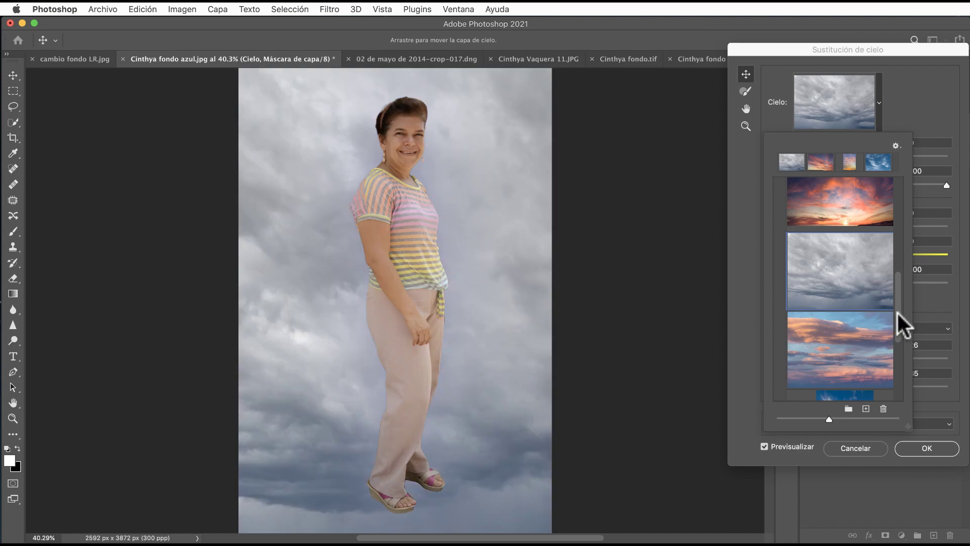
# Browse the Cielos azules skies and settle on the blue sky with large cumulus clouds.
pyautogui.moveTo(903, 326); pyautogui.dragTo(901, 364)
pyautogui.click(868, 326)
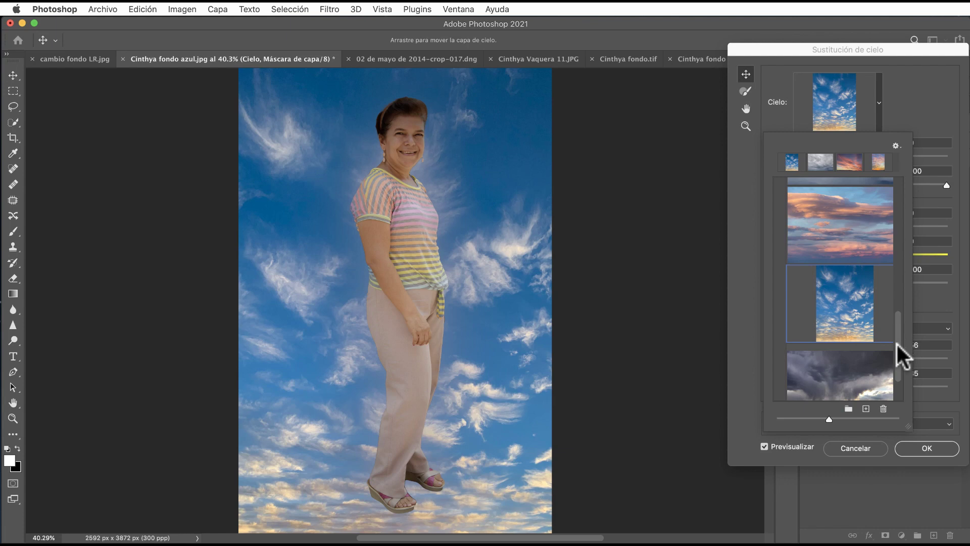
pyautogui.moveTo(898, 342); pyautogui.dragTo(899, 210)
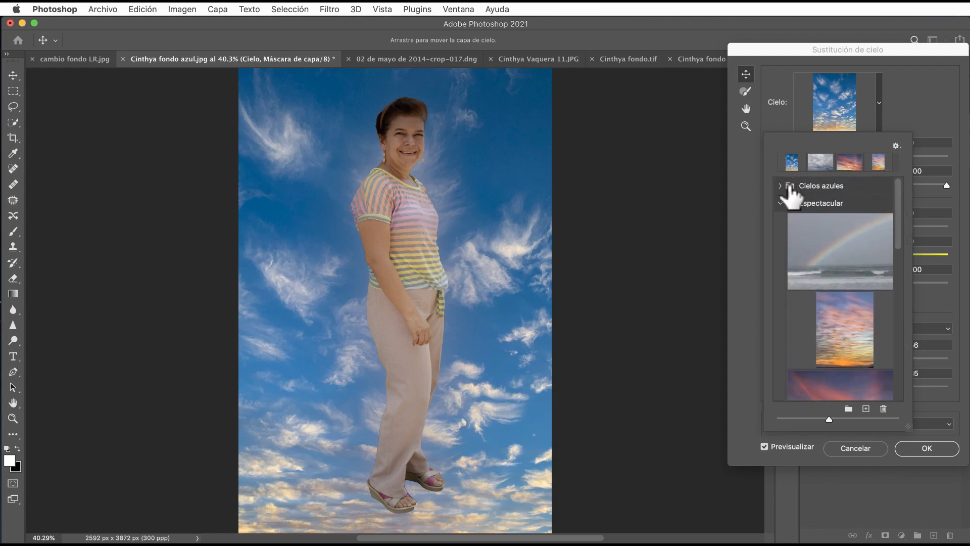
pyautogui.click(788, 188)
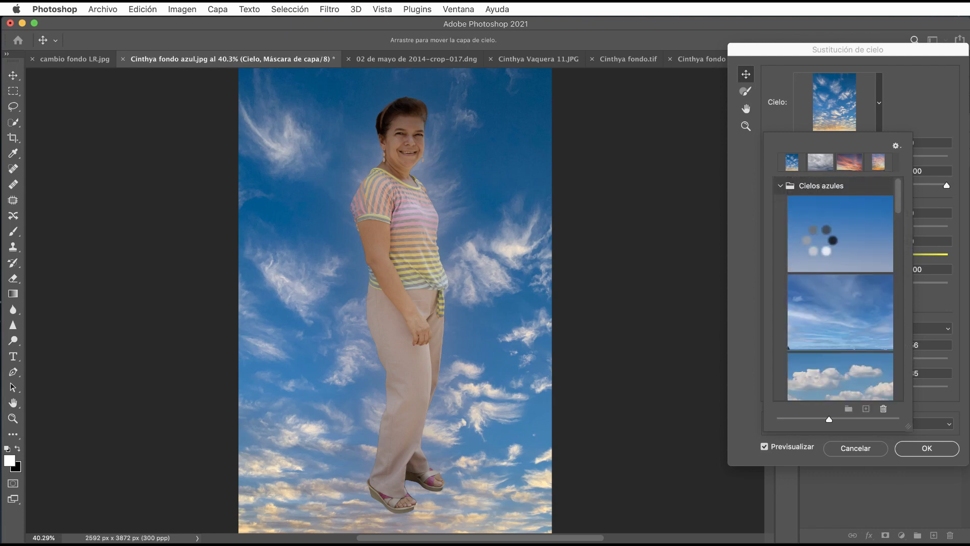
pyautogui.click(821, 249)
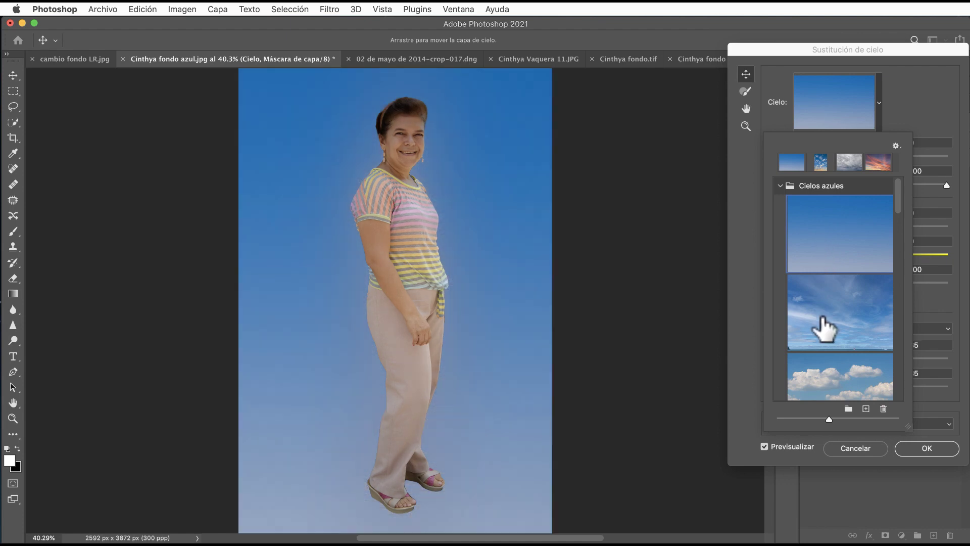
pyautogui.click(836, 317)
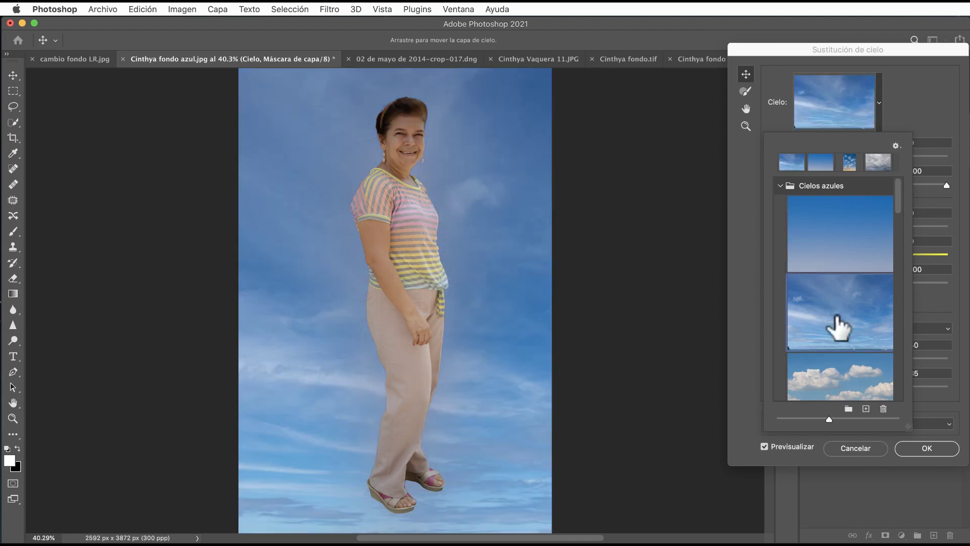
pyautogui.click(836, 389)
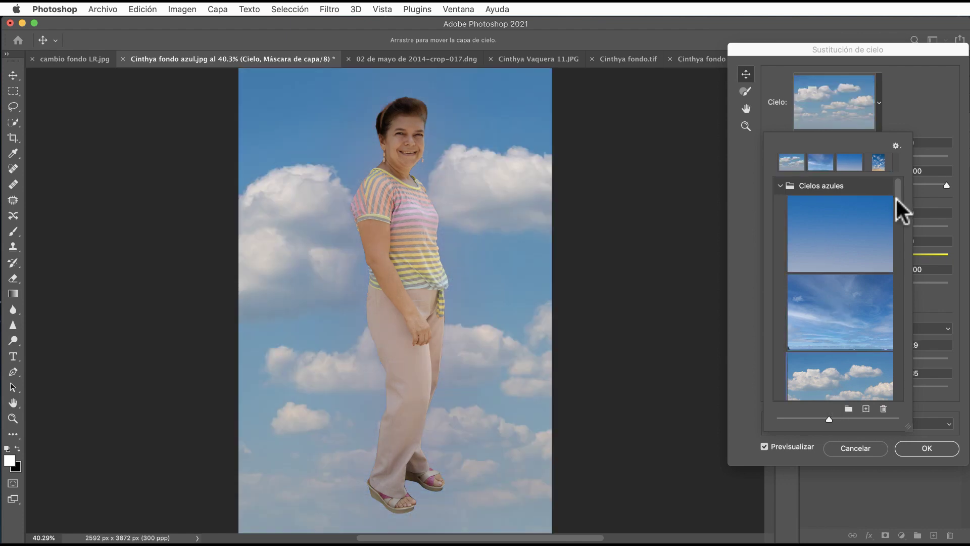
pyautogui.moveTo(900, 202); pyautogui.dragTo(901, 256)
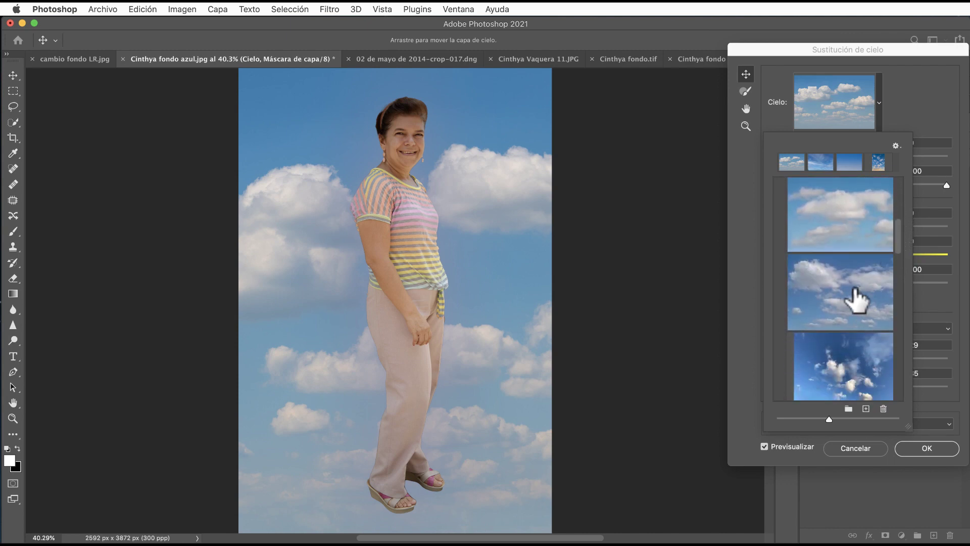
pyautogui.click(854, 298)
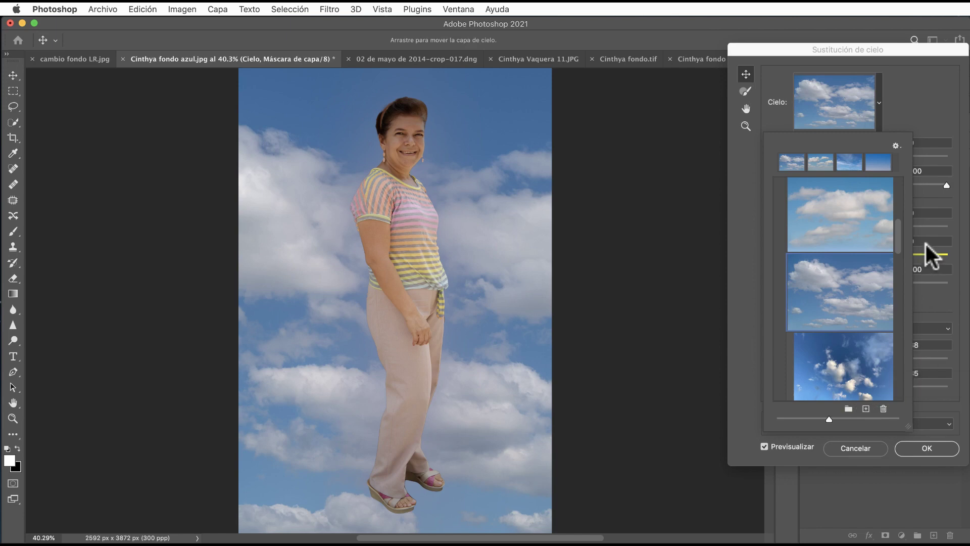
pyautogui.click(931, 137)
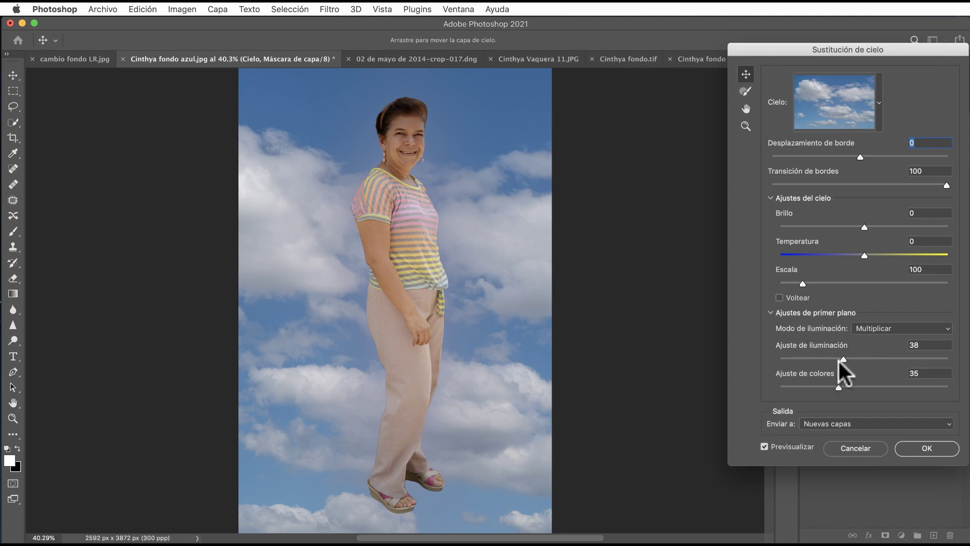
# Lower the lighting and colour adjustments, set Brillo -4 and Temperatura 33, and apply the sky.
pyautogui.moveTo(843, 359); pyautogui.dragTo(786, 359)
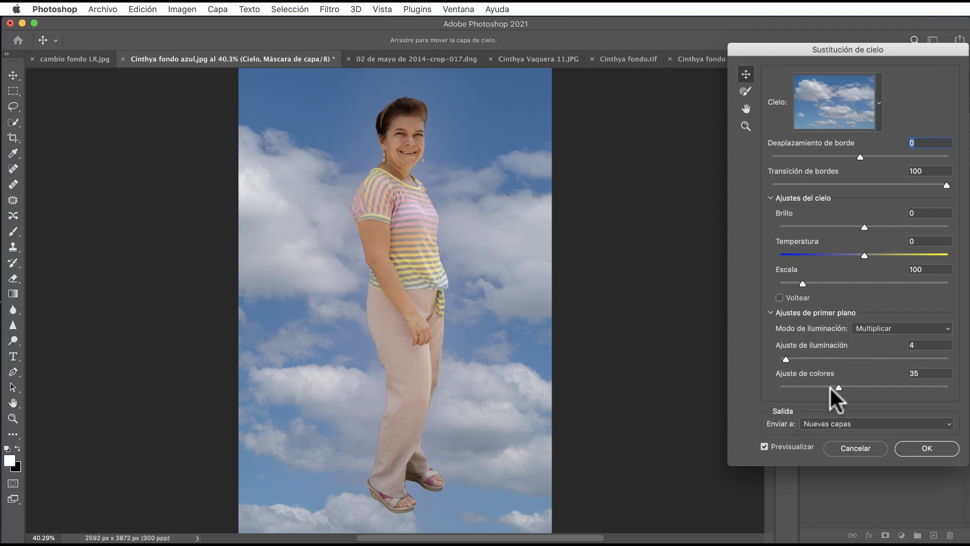
pyautogui.moveTo(839, 387)
pyautogui.mouseDown()
pyautogui.moveTo(916, 386)
pyautogui.moveTo(785, 387)
pyautogui.mouseUp()
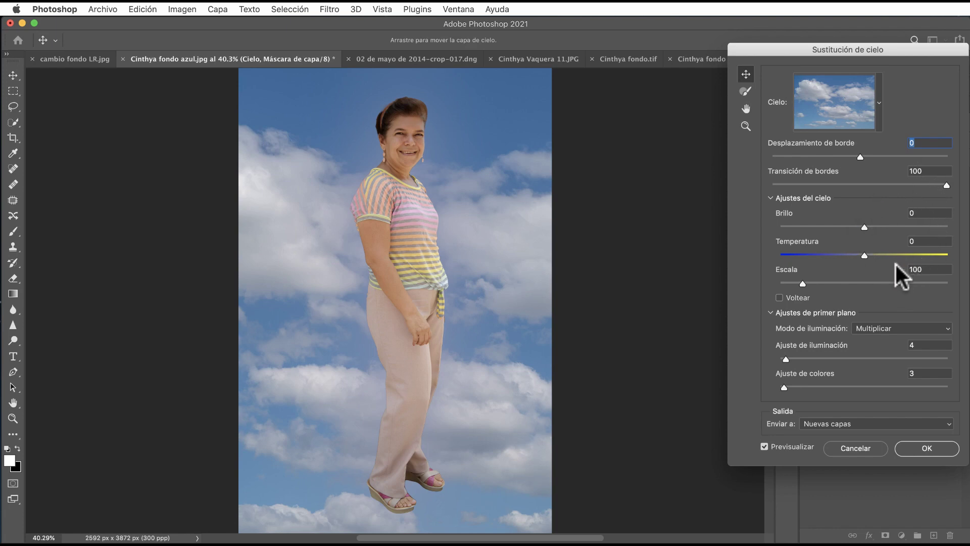
pyautogui.moveTo(865, 227)
pyautogui.mouseDown()
pyautogui.moveTo(908, 227)
pyautogui.moveTo(835, 226)
pyautogui.moveTo(860, 227)
pyautogui.moveTo(844, 255)
pyautogui.moveTo(892, 255)
pyautogui.mouseUp()
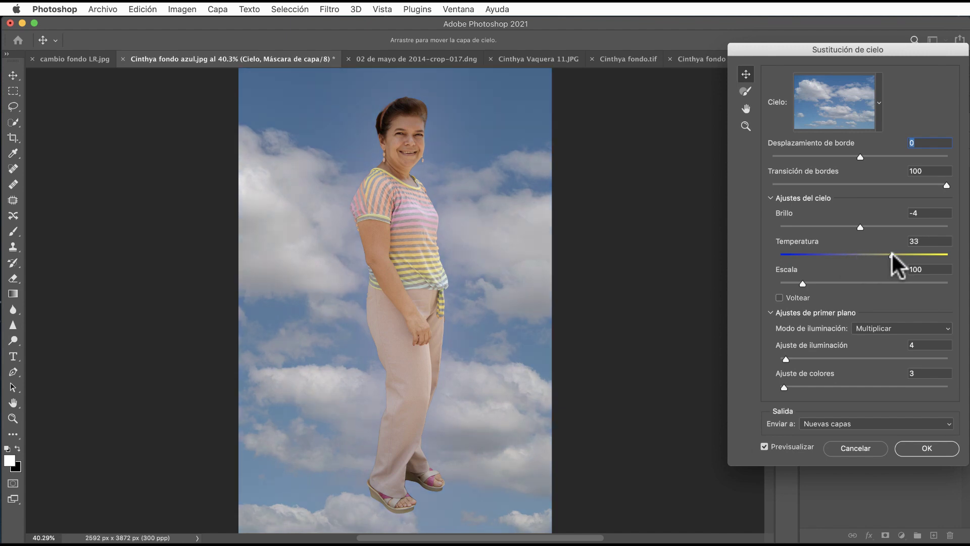
pyautogui.click(928, 449)
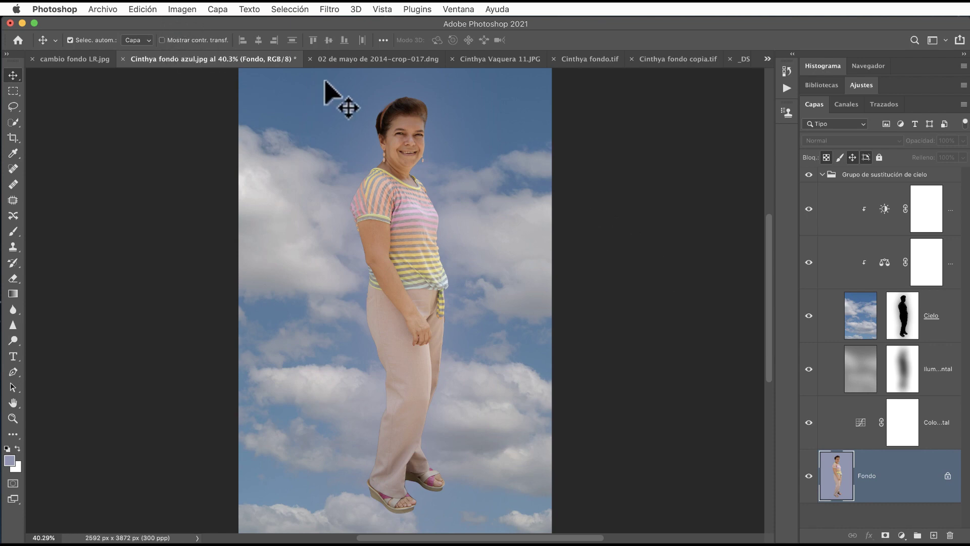
pyautogui.click(346, 58)
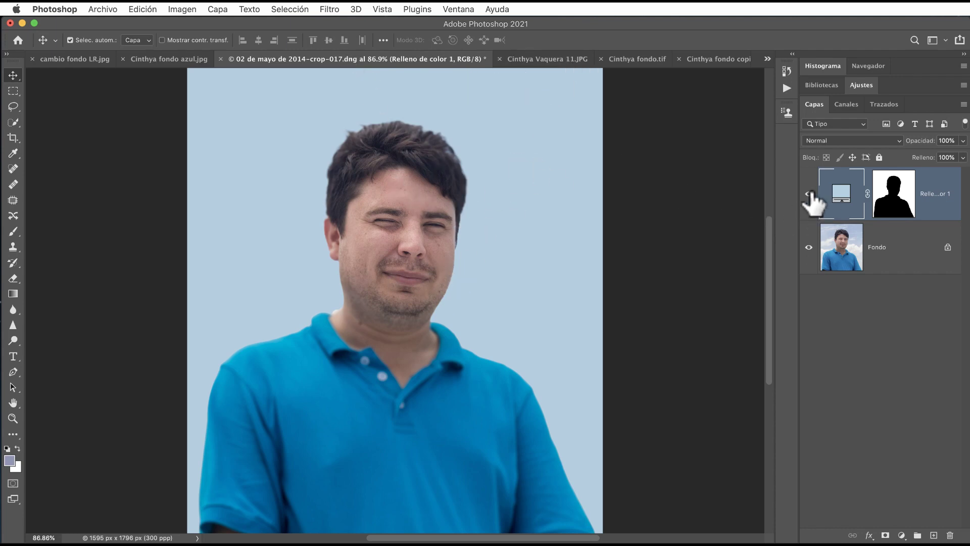
pyautogui.click(809, 193)
pyautogui.click(809, 195)
pyautogui.moveTo(534, 60); pyautogui.dragTo(596, 63)
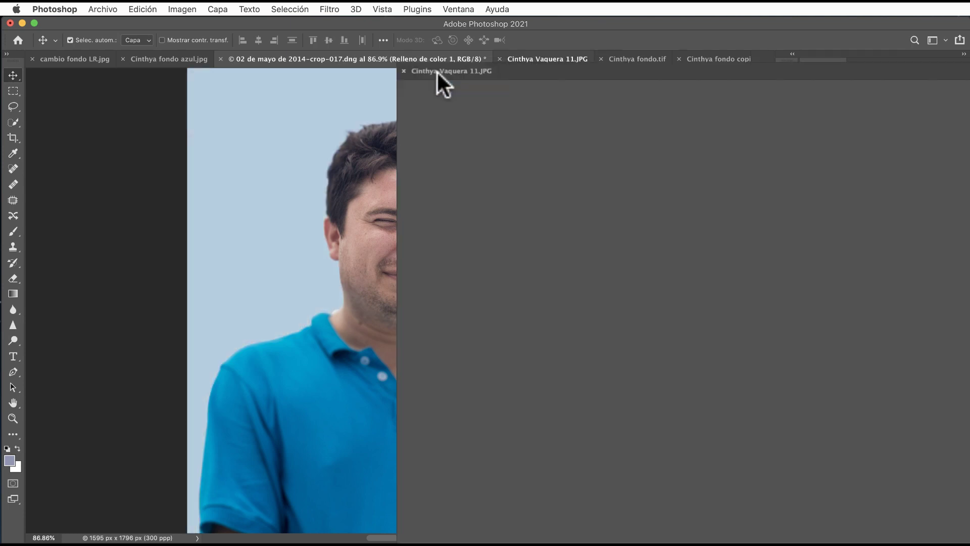
pyautogui.click(13, 403)
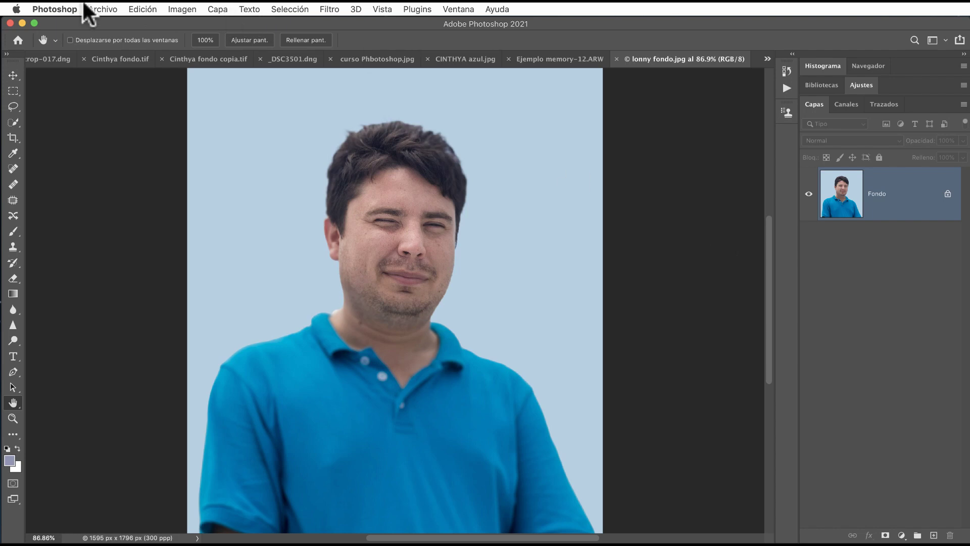
# Start Sky Replacement on the man's portrait and show the sky presets.
pyautogui.click(141, 9)
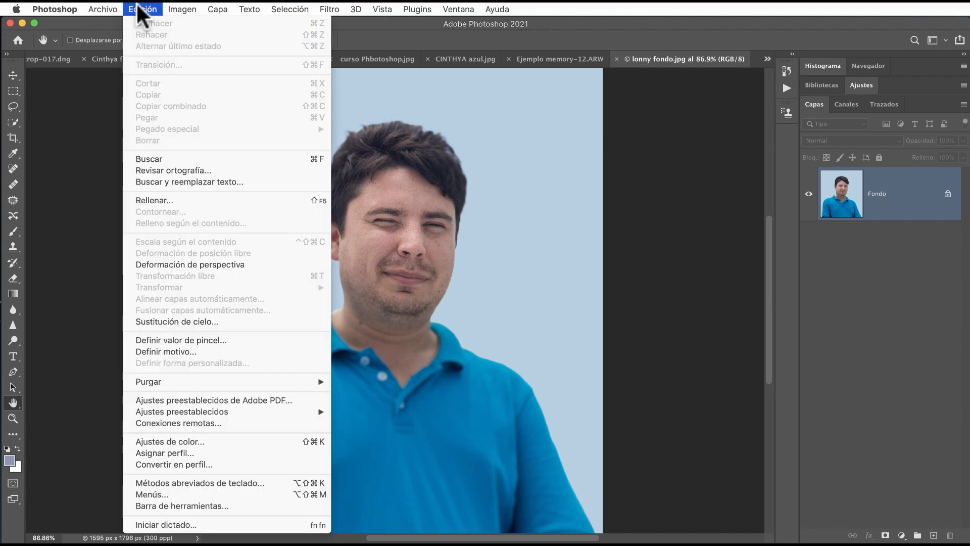
pyautogui.click(184, 321)
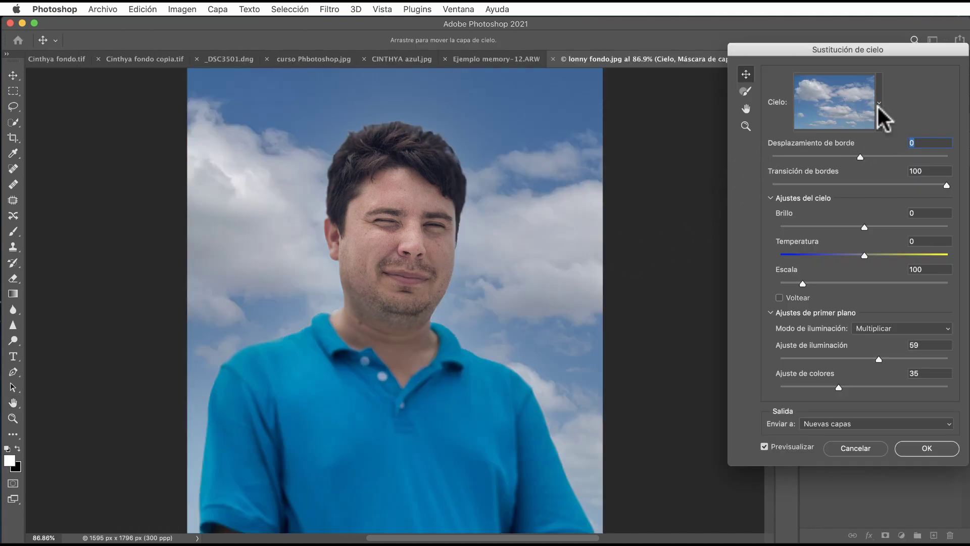
pyautogui.click(879, 106)
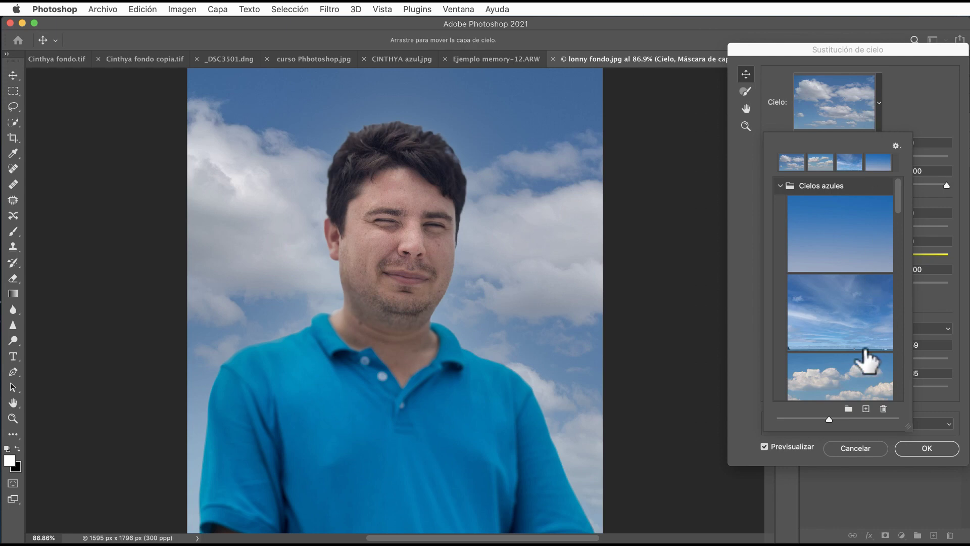
# Scroll the sky presets and collapse the Cielos azules and Espectacular folders.
pyautogui.scroll(-2, 862, 362)
pyautogui.scroll(-2, 865, 359)
pyautogui.scroll(-2, 866, 359)
pyautogui.scroll(-2, 866, 359)
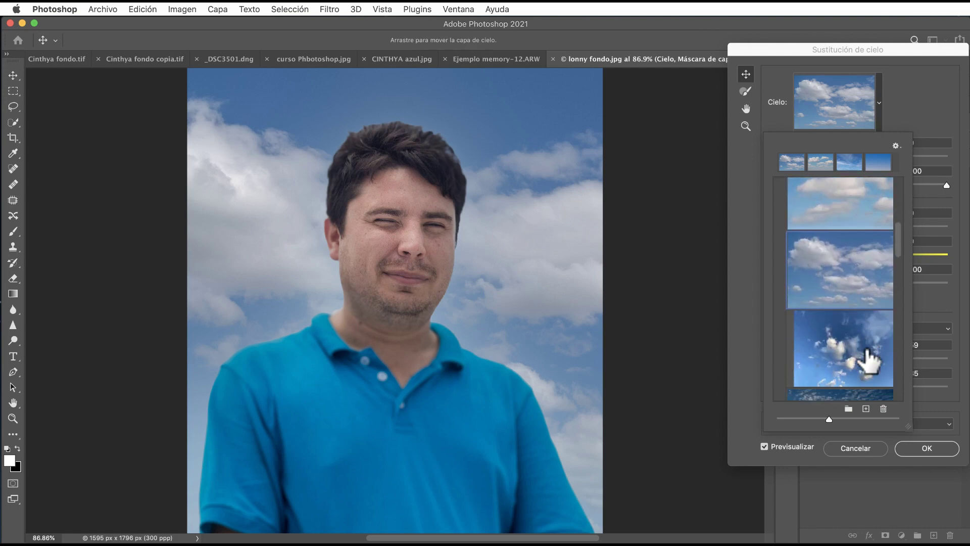
pyautogui.scroll(-2, 866, 358)
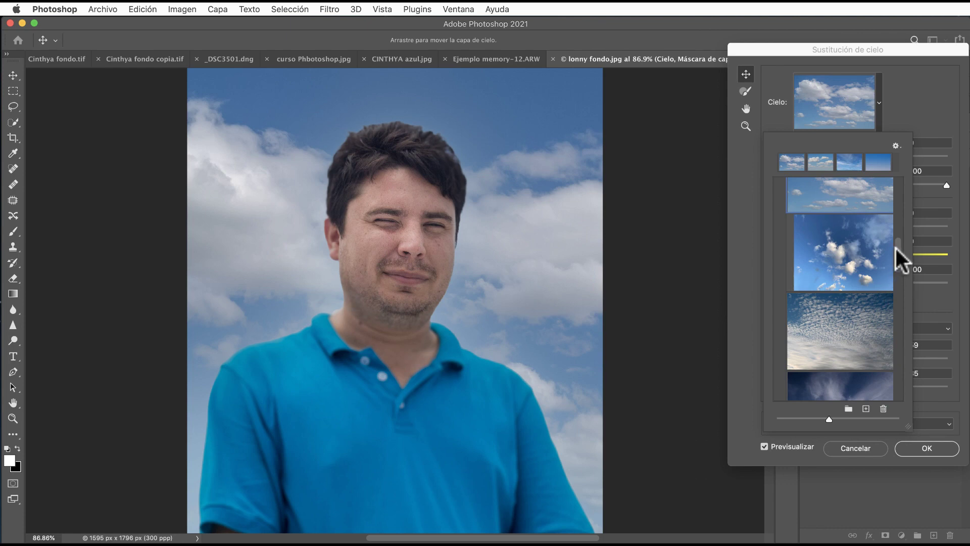
pyautogui.moveTo(902, 256); pyautogui.dragTo(888, 190)
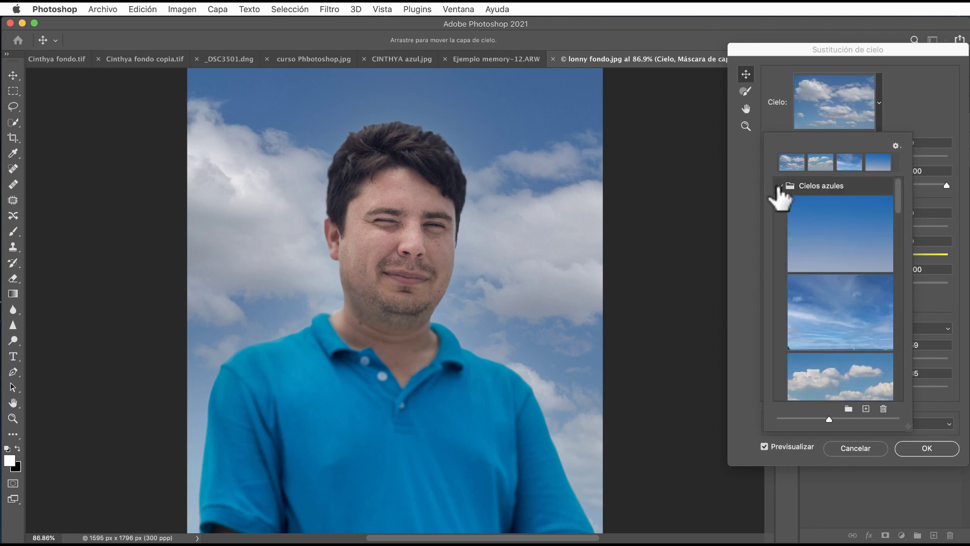
pyautogui.click(780, 186)
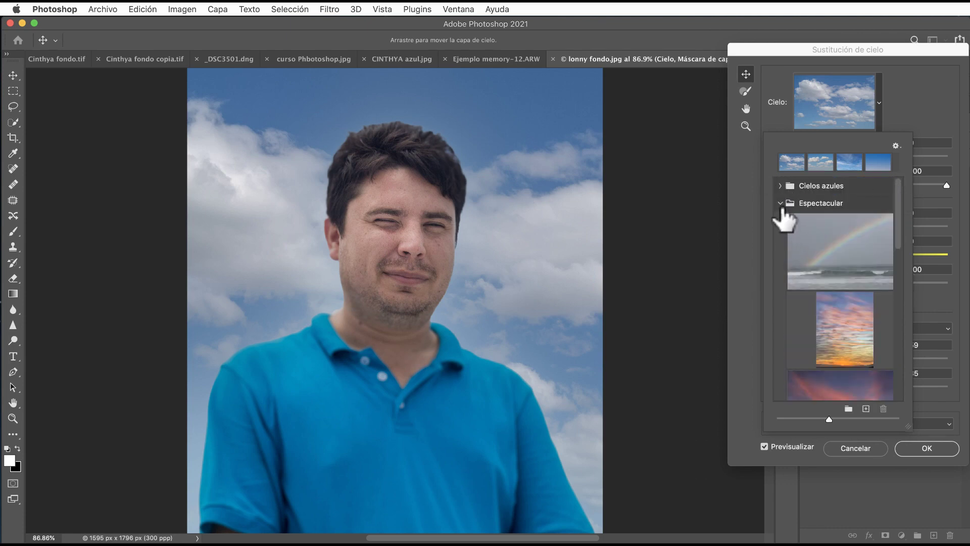
pyautogui.click(780, 204)
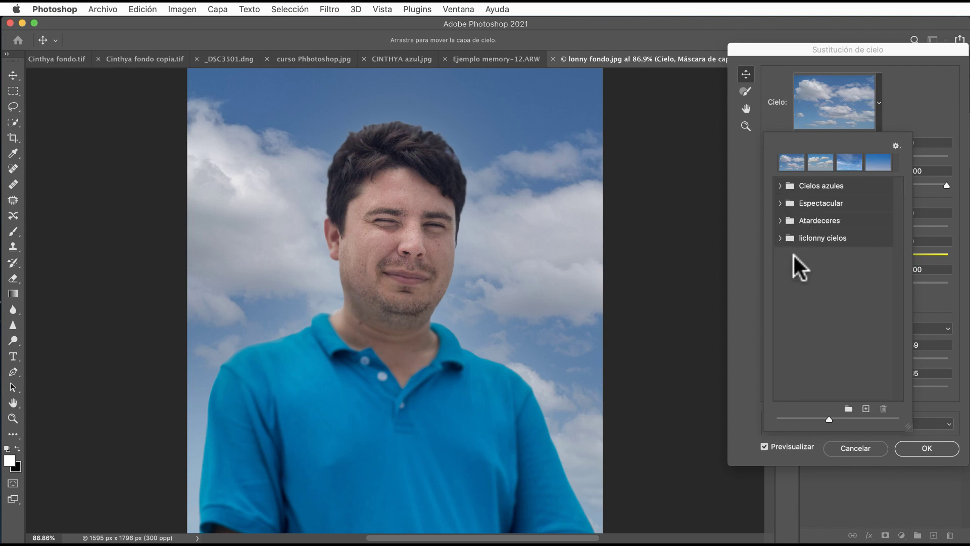
# Create a new sky folder named 'liclonny abstracto'.
pyautogui.click(849, 408)
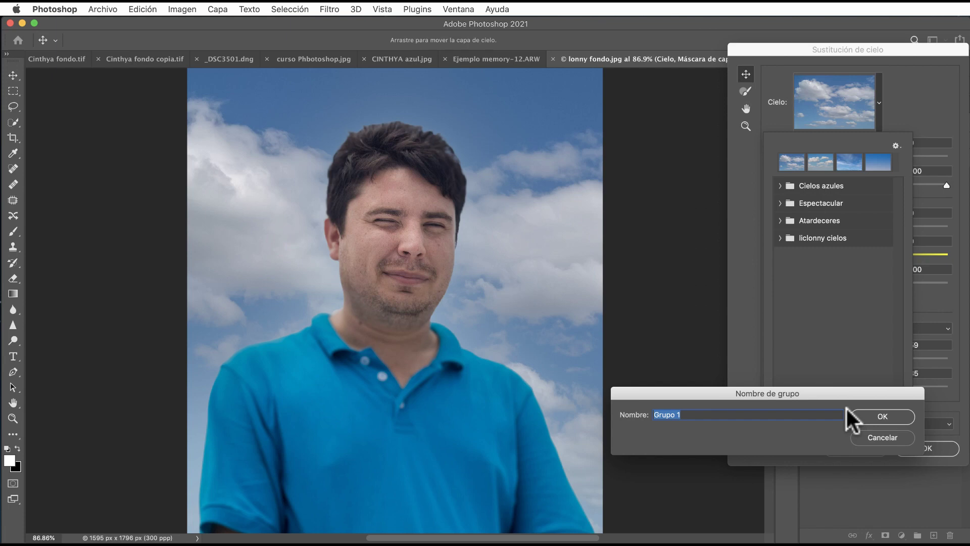
pyautogui.press('BackSpace')
pyautogui.write('bstracto')
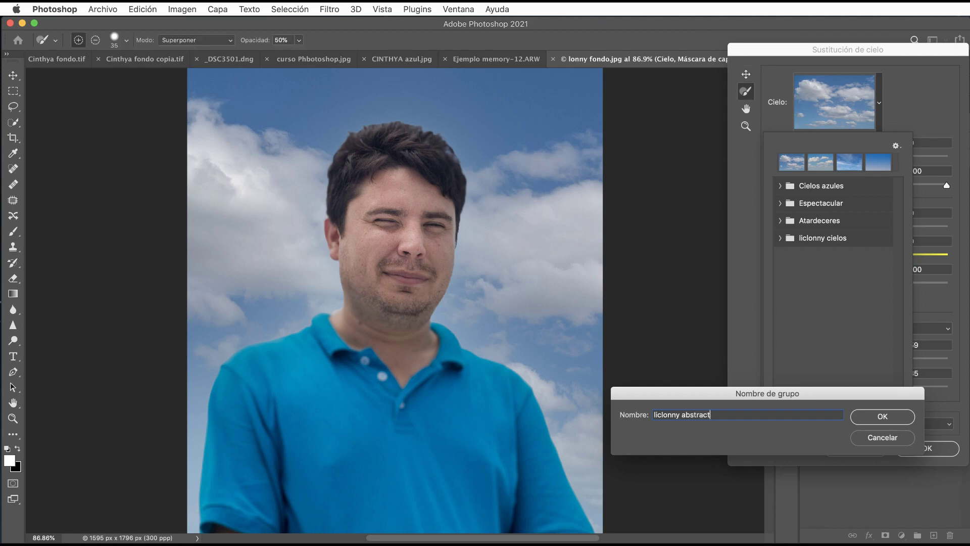
pyautogui.click(897, 415)
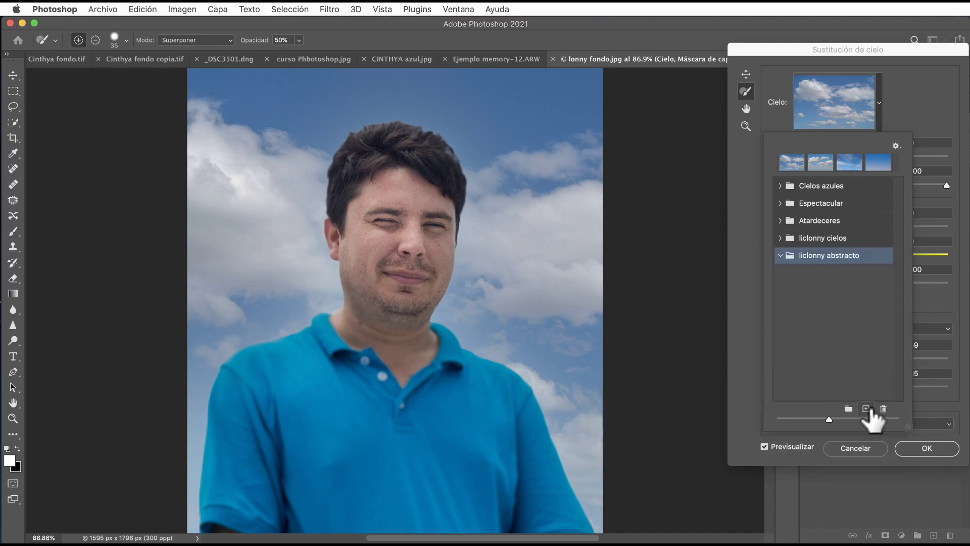
# Start importing a new sky and browse the images in Fondos/Abstracto.
pyautogui.click(868, 407)
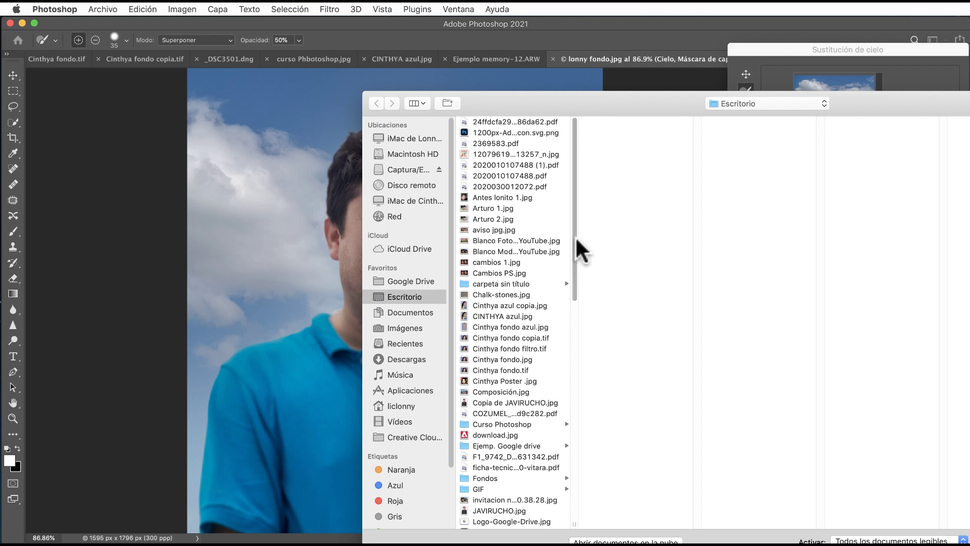
pyautogui.moveTo(574, 238); pyautogui.dragTo(574, 272)
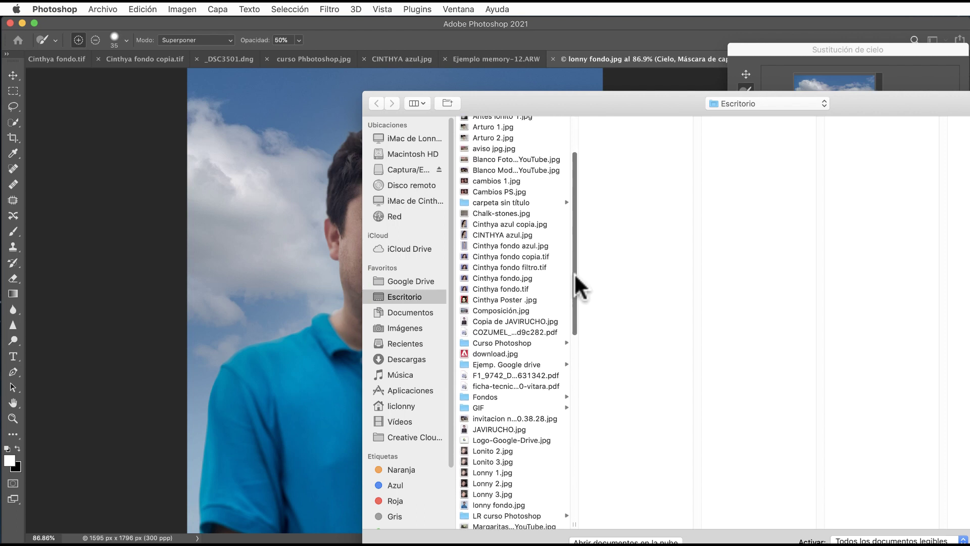
pyautogui.click(491, 395)
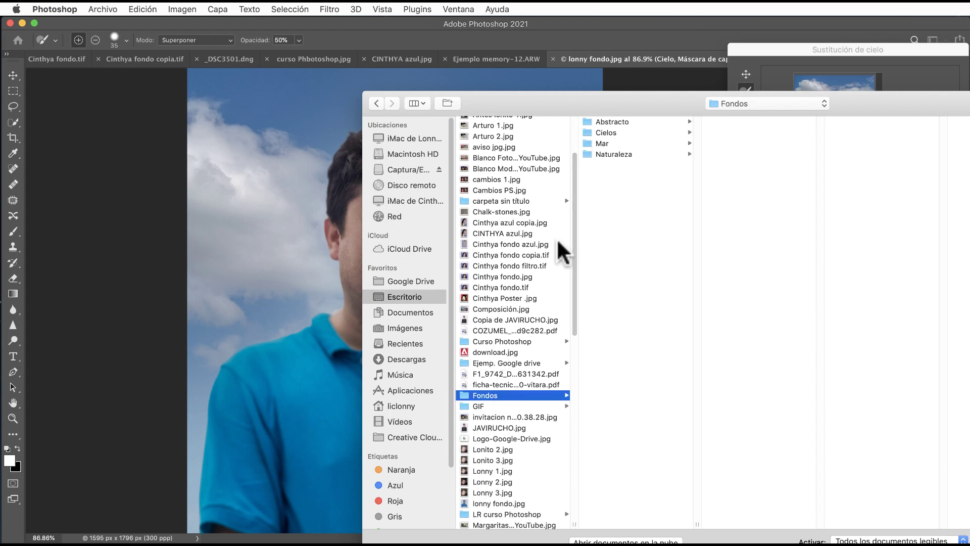
pyautogui.click(629, 121)
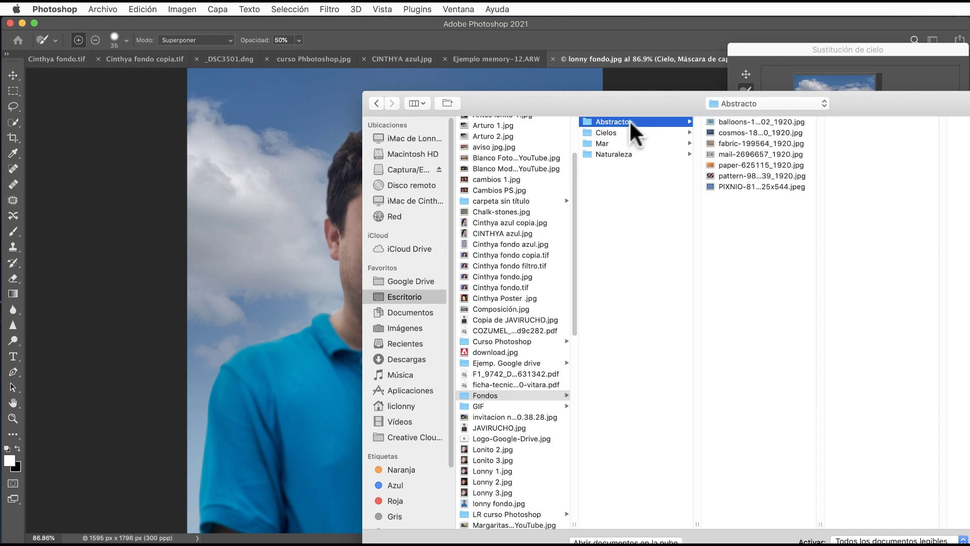
pyautogui.click(741, 122)
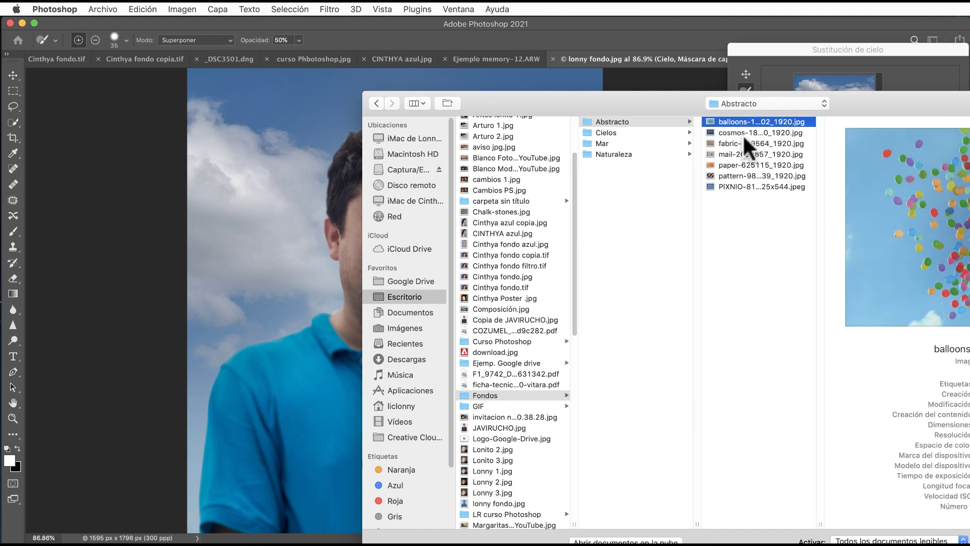
pyautogui.moveTo(742, 138); pyautogui.dragTo(743, 133)
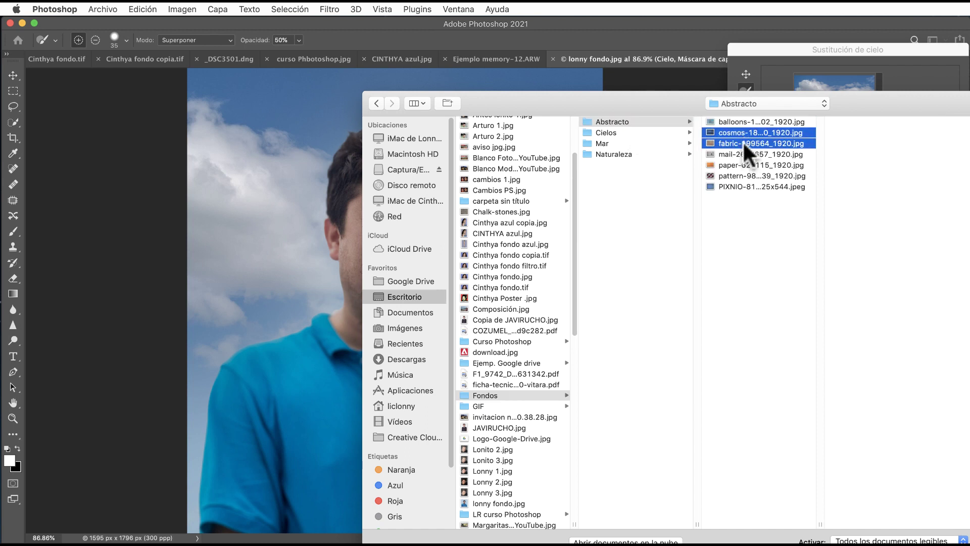
pyautogui.click(743, 142)
pyautogui.click(741, 163)
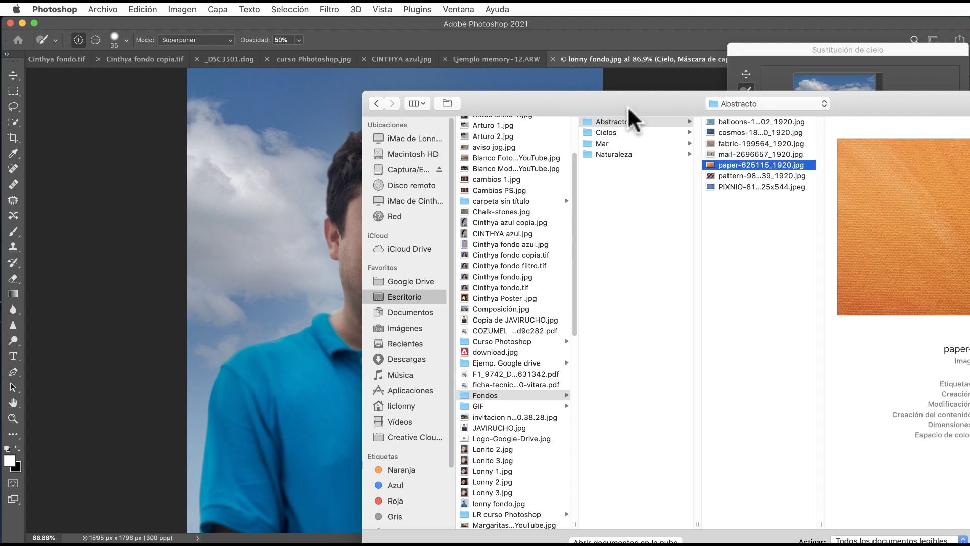
# Open PIXNIO-81532-725x544.jpeg as the new sky image.
pyautogui.moveTo(628, 106); pyautogui.dragTo(403, 46)
pyautogui.click(508, 117)
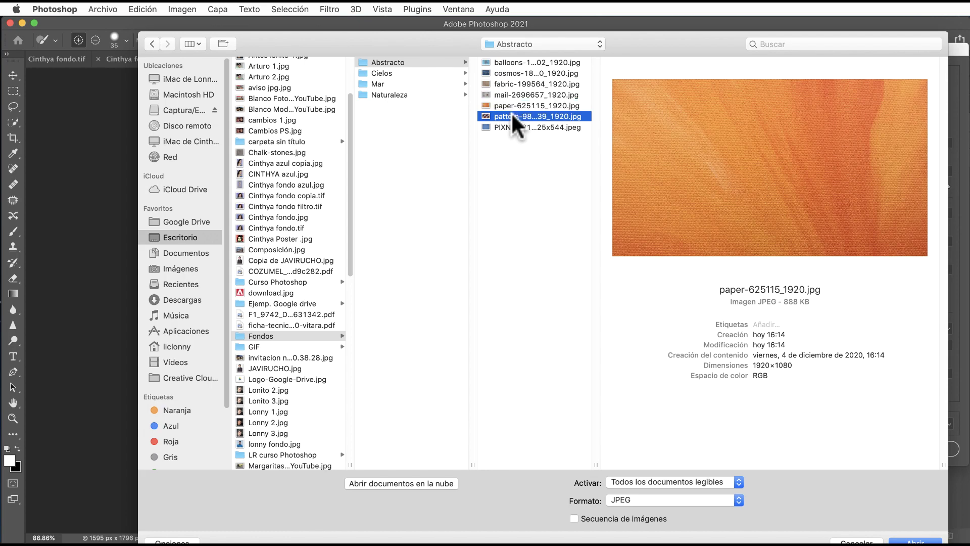
pyautogui.click(532, 128)
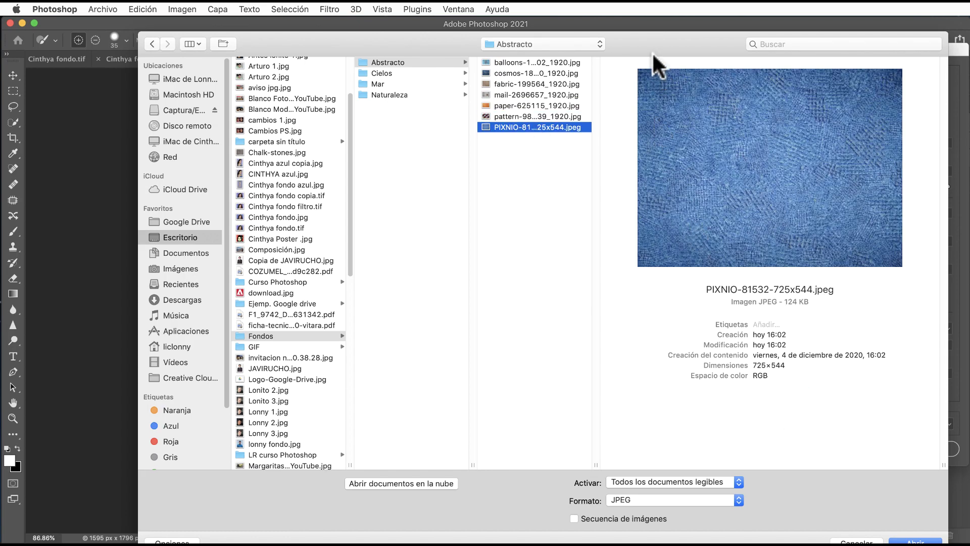
pyautogui.moveTo(654, 54); pyautogui.dragTo(645, 39)
pyautogui.click(913, 528)
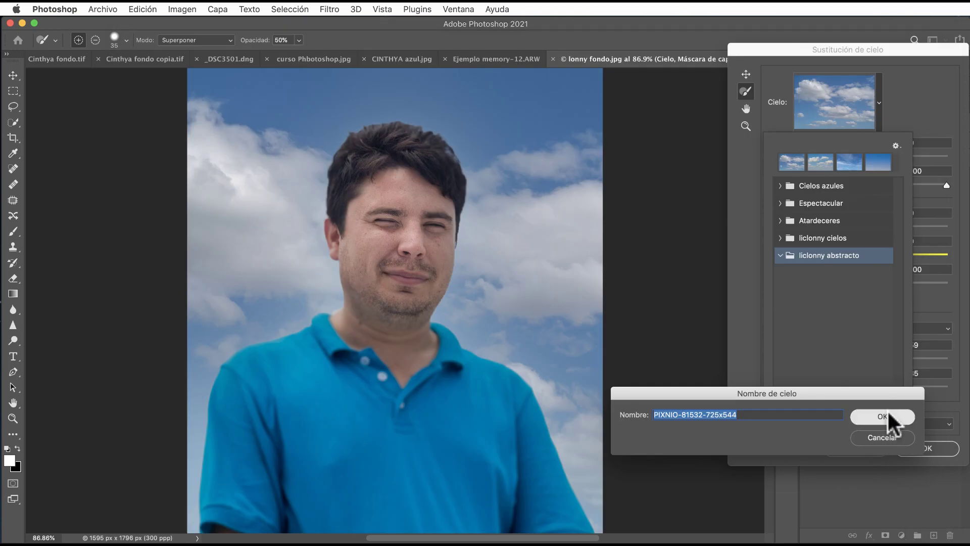
# Accept the default name for the new blue texture sky and close the sky presets.
pyautogui.click(888, 415)
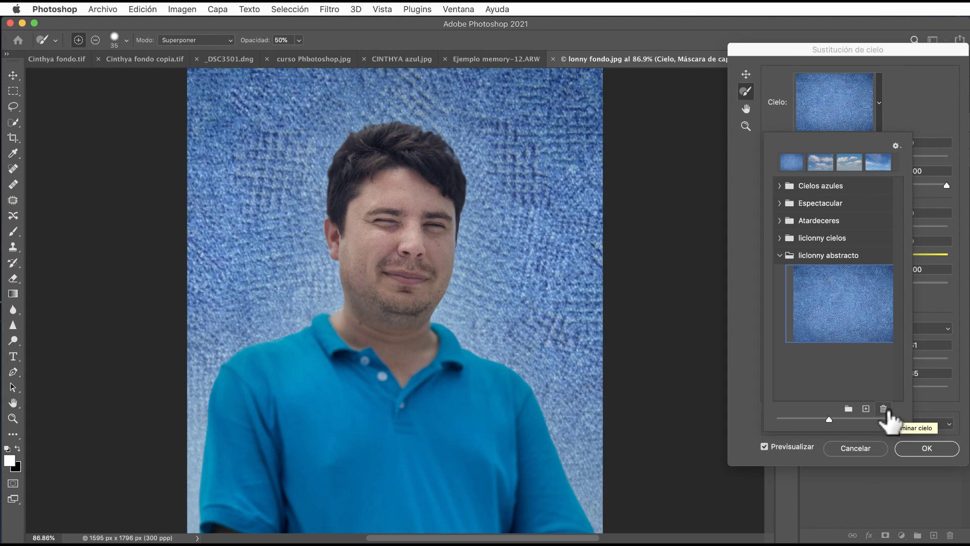
pyautogui.click(927, 104)
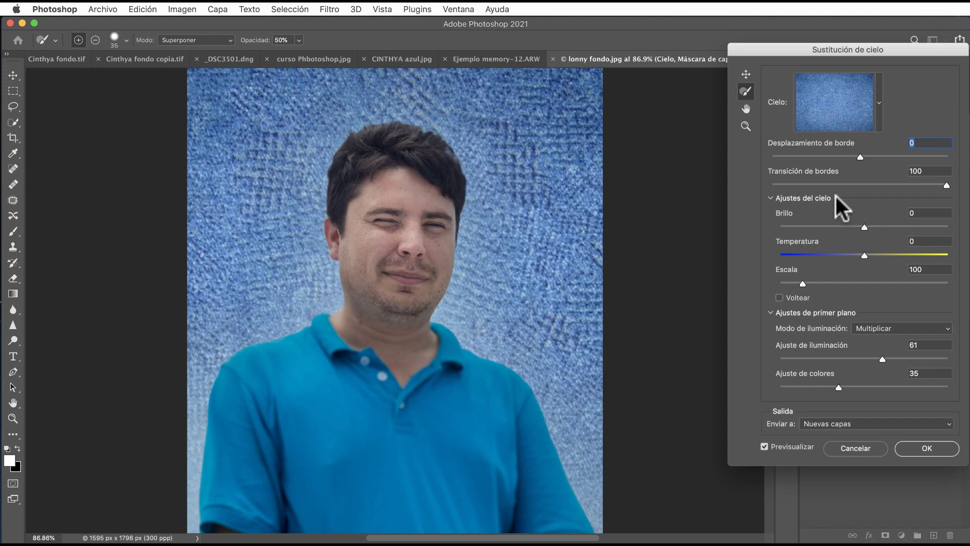
# Set edge shift -29, fade 48, Brillo 58, Temperatura 45, lighting 25, colours 28, then apply.
pyautogui.moveTo(861, 158); pyautogui.dragTo(835, 158)
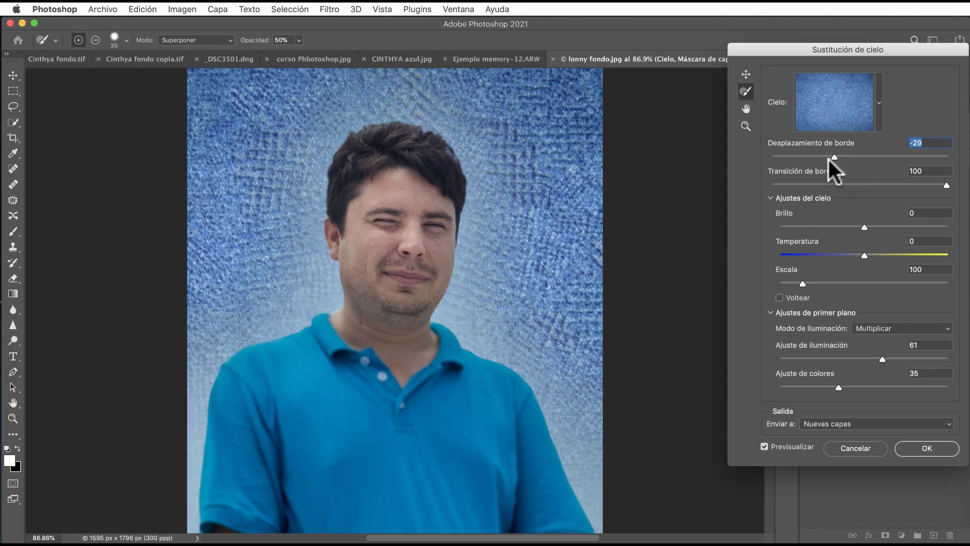
pyautogui.moveTo(943, 186); pyautogui.dragTo(855, 186)
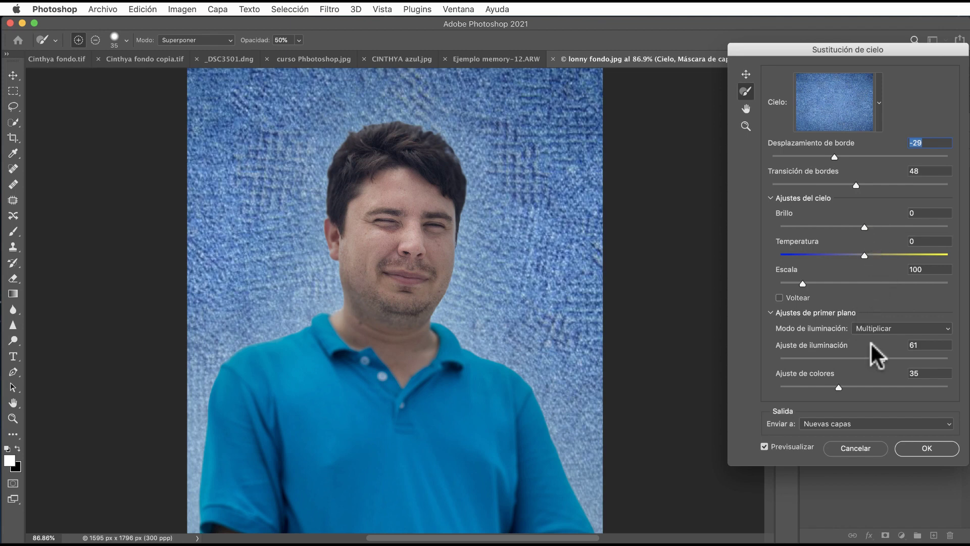
pyautogui.moveTo(865, 227); pyautogui.dragTo(913, 227)
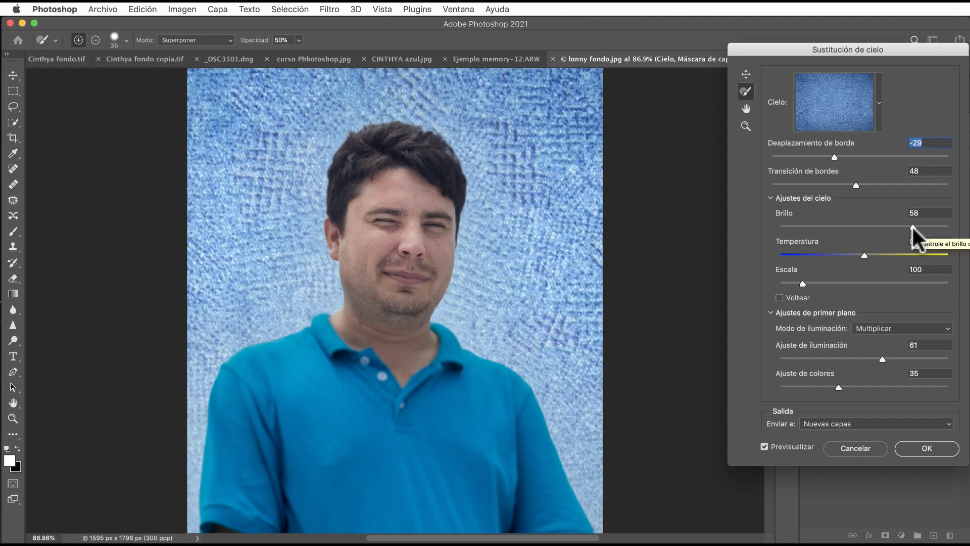
pyautogui.moveTo(865, 256)
pyautogui.mouseDown()
pyautogui.moveTo(811, 255)
pyautogui.moveTo(918, 255)
pyautogui.moveTo(902, 255)
pyautogui.mouseUp()
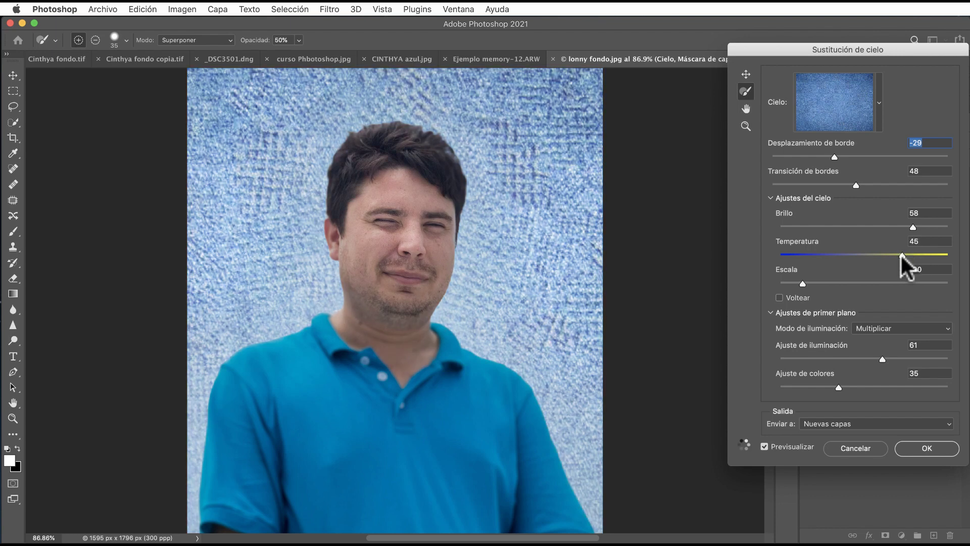
pyautogui.click(884, 359)
pyautogui.moveTo(884, 360); pyautogui.dragTo(843, 360)
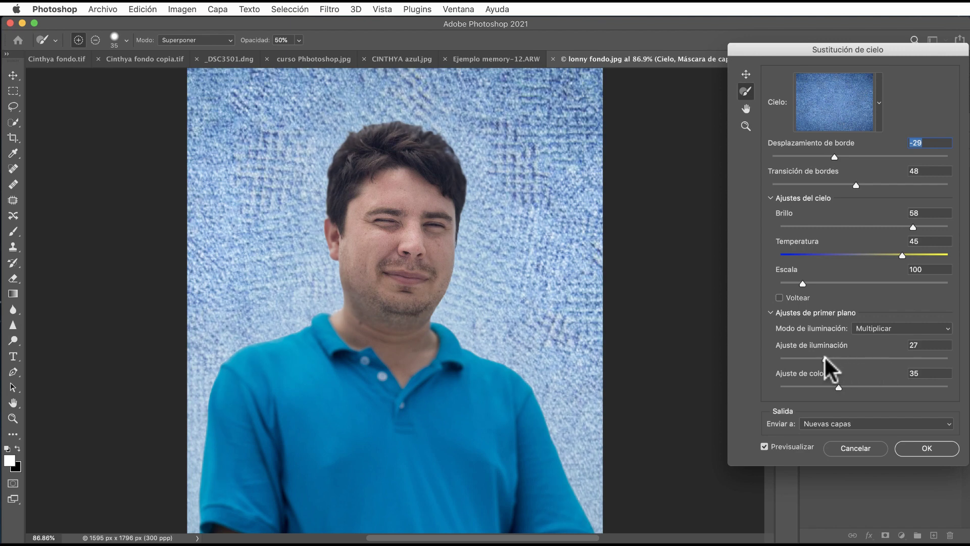
pyautogui.moveTo(842, 360)
pyautogui.mouseDown()
pyautogui.moveTo(821, 360)
pyautogui.moveTo(934, 387)
pyautogui.moveTo(827, 388)
pyautogui.mouseUp()
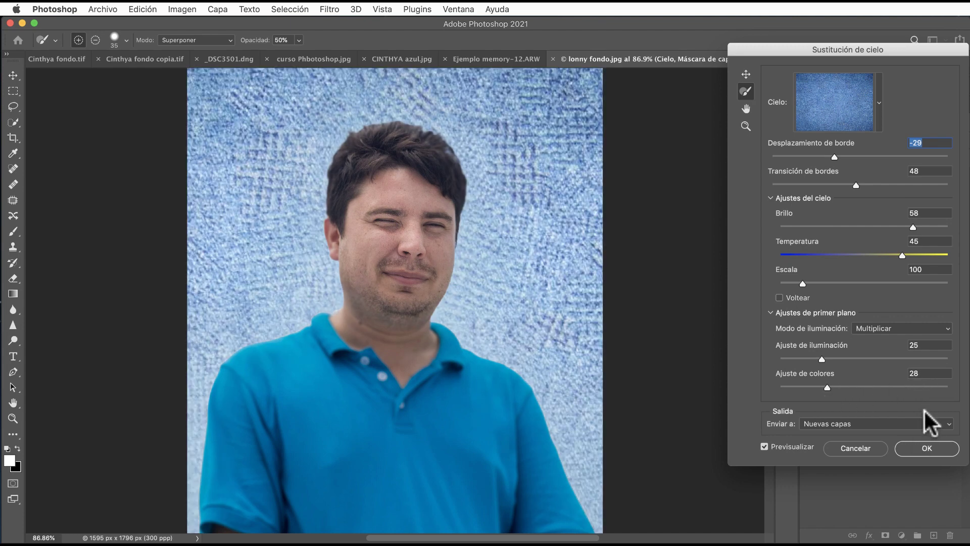
pyautogui.click(933, 448)
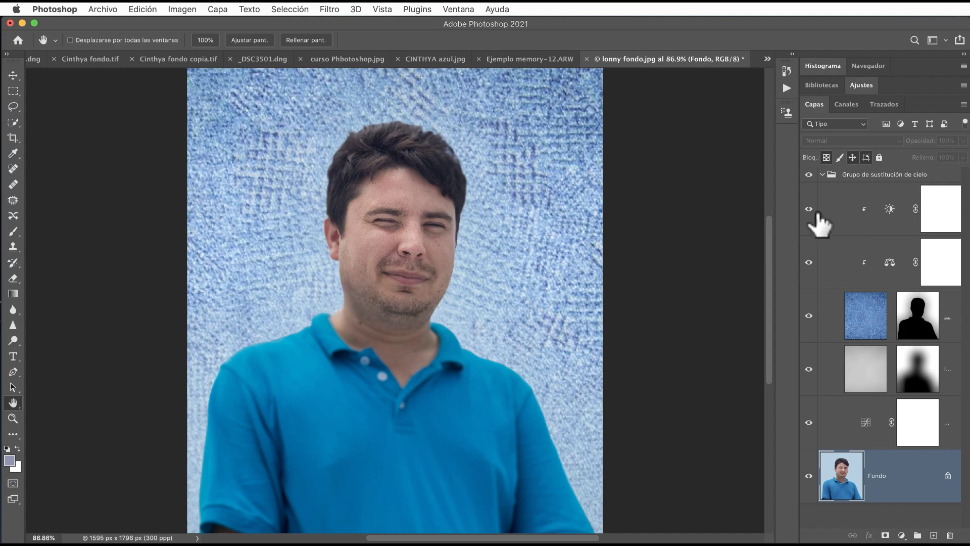
# Toggle the sky replacement group off and on, then start Sky Replacement again.
pyautogui.click(809, 174)
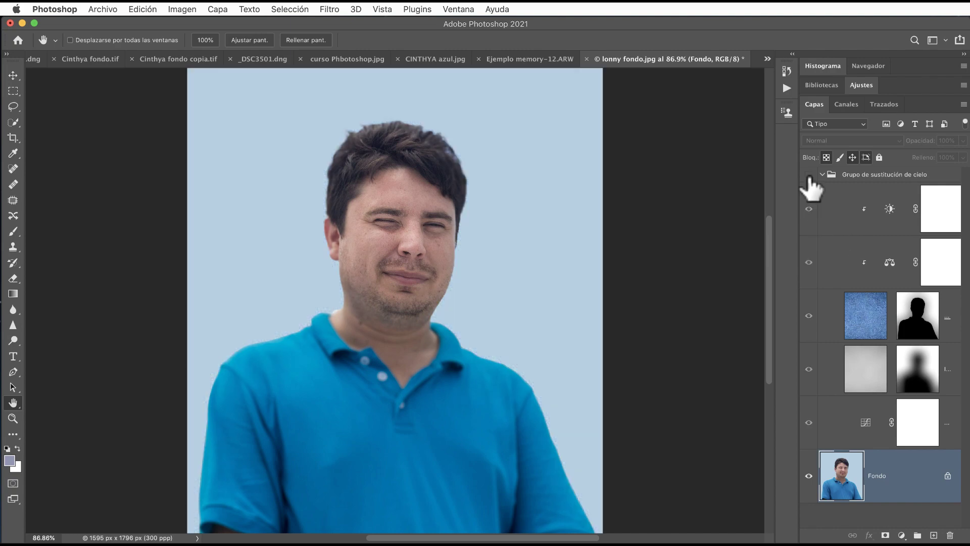
pyautogui.click(809, 175)
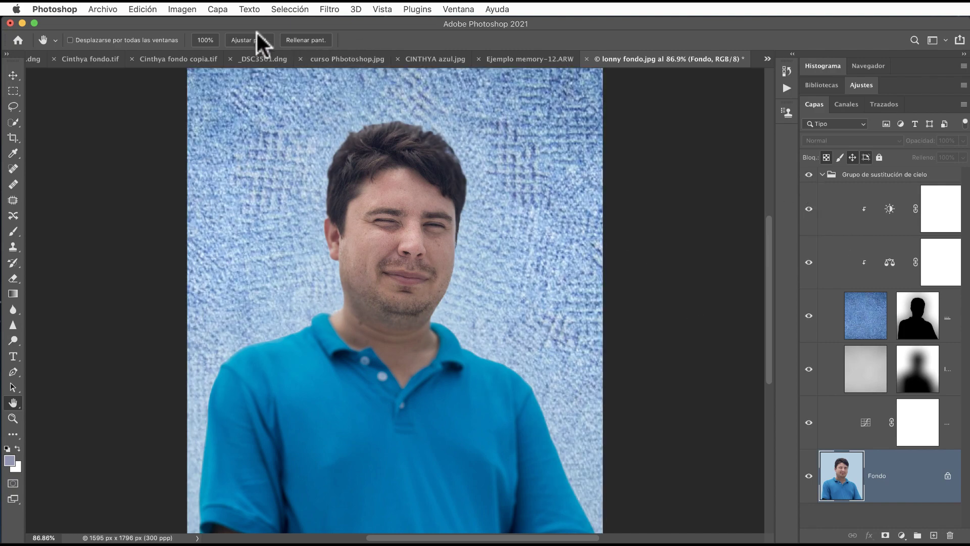
pyautogui.click(144, 7)
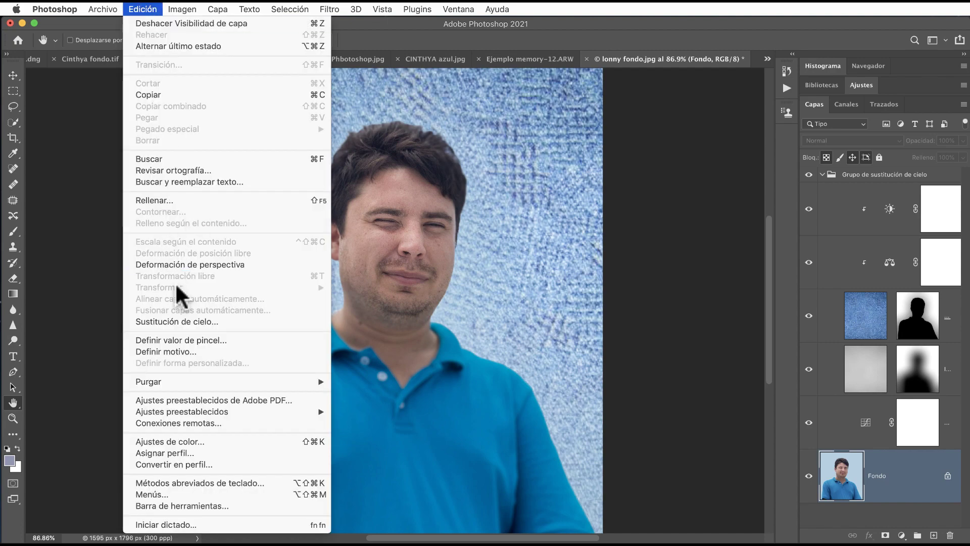
pyautogui.click(181, 319)
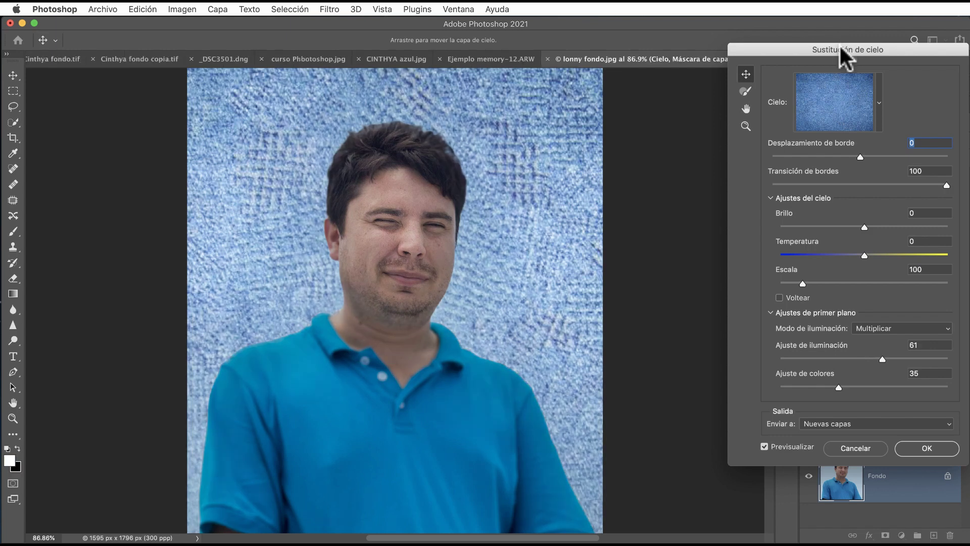
# Reposition the Sky Replacement window and begin adding another sky from an image file.
pyautogui.moveTo(842, 49); pyautogui.dragTo(761, 50)
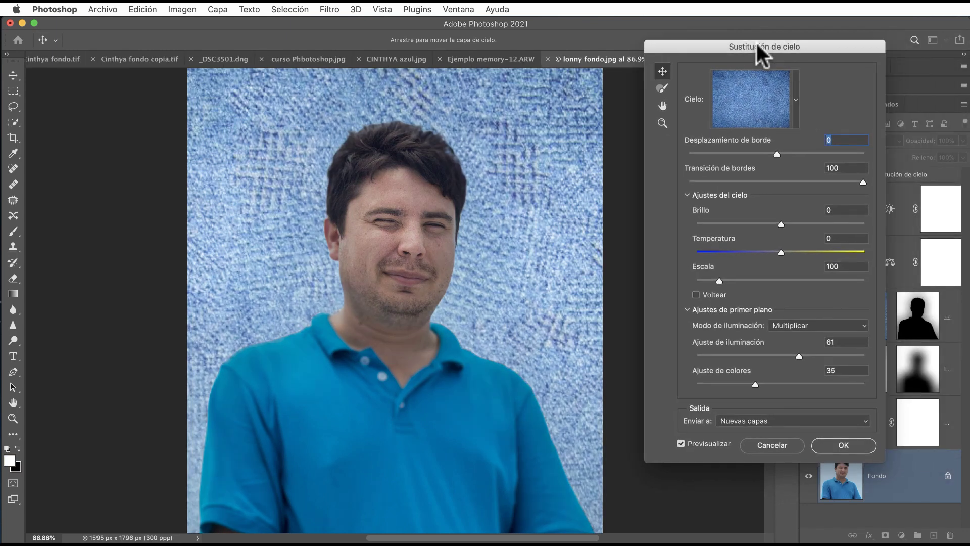
pyautogui.click(796, 105)
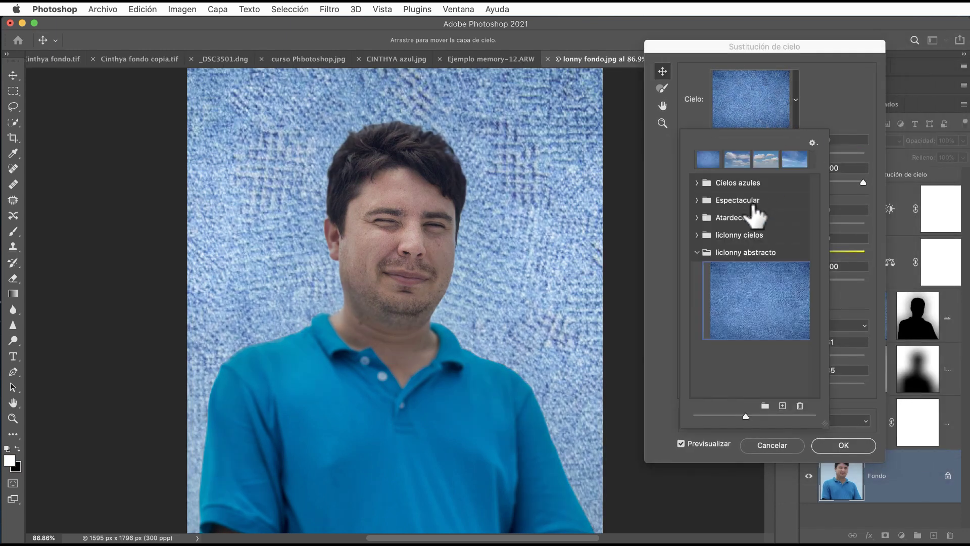
pyautogui.click(783, 405)
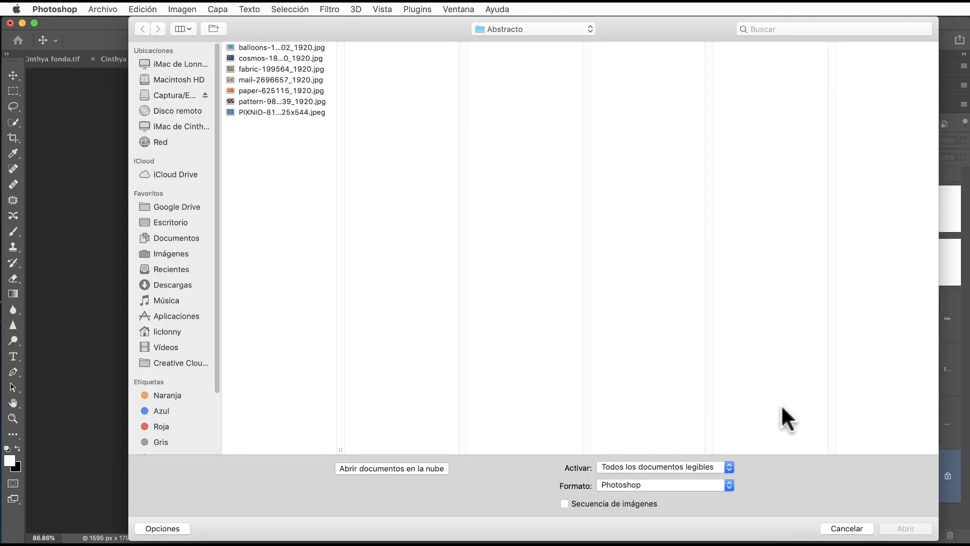
# Try loading brick-wall image mail-2696657_1920.jpg as a sky and dismiss the no-sky-detected alert.
pyautogui.click(291, 91)
pyautogui.click(284, 77)
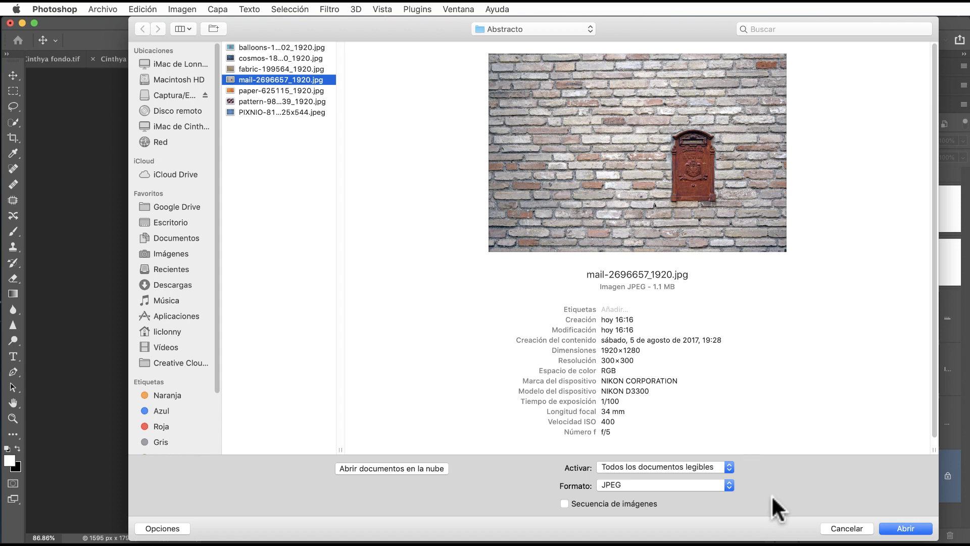
pyautogui.click(890, 528)
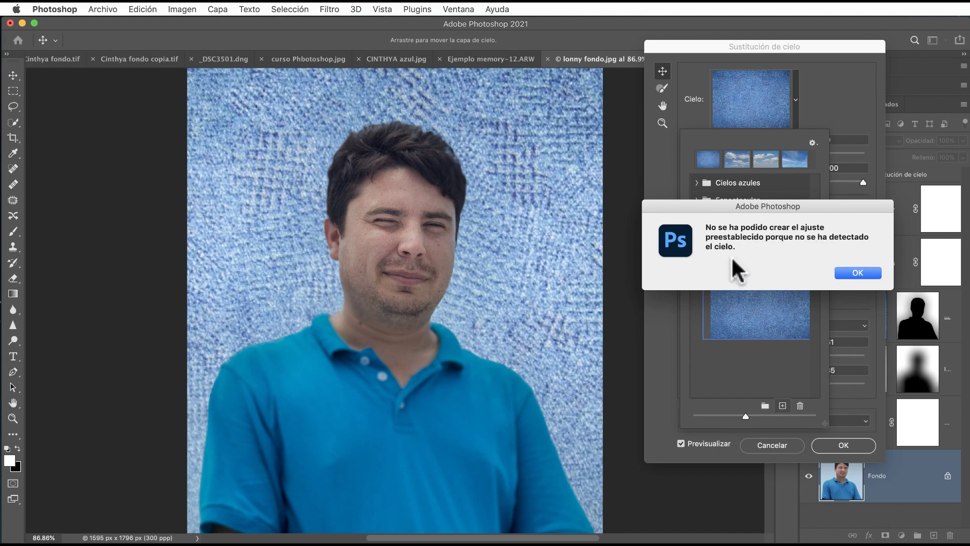
pyautogui.click(854, 272)
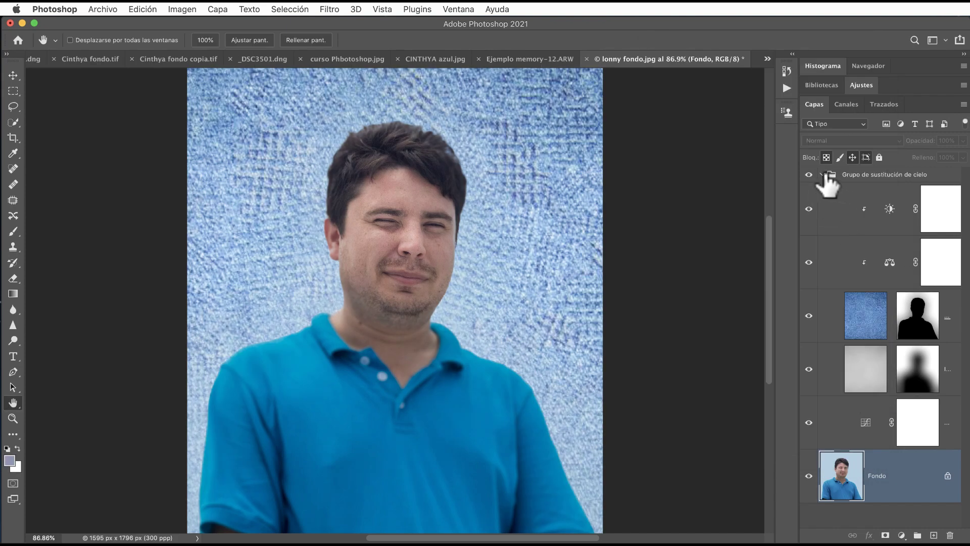
# Hide the earlier sky group and begin adding a new sky to liclonny abstracto.
pyautogui.click(822, 174)
pyautogui.click(808, 174)
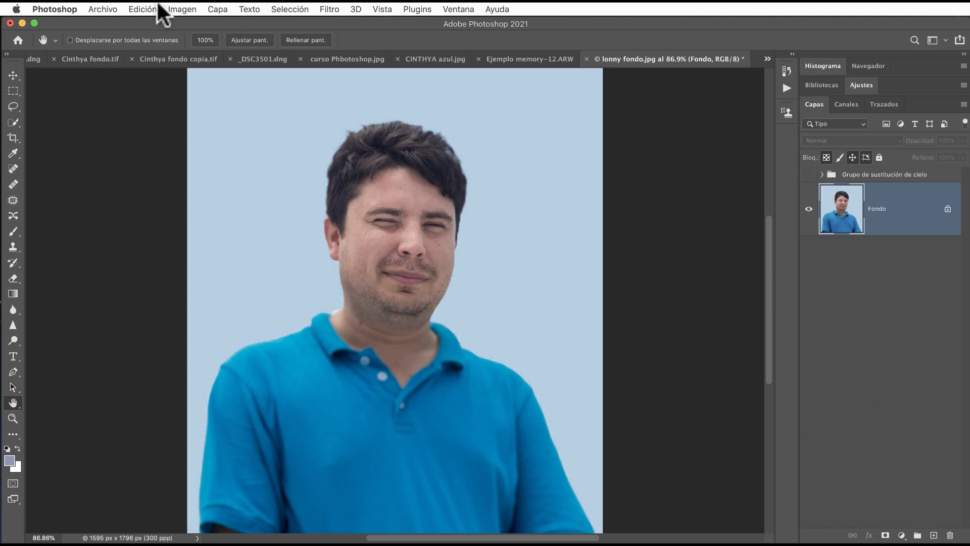
pyautogui.click(144, 9)
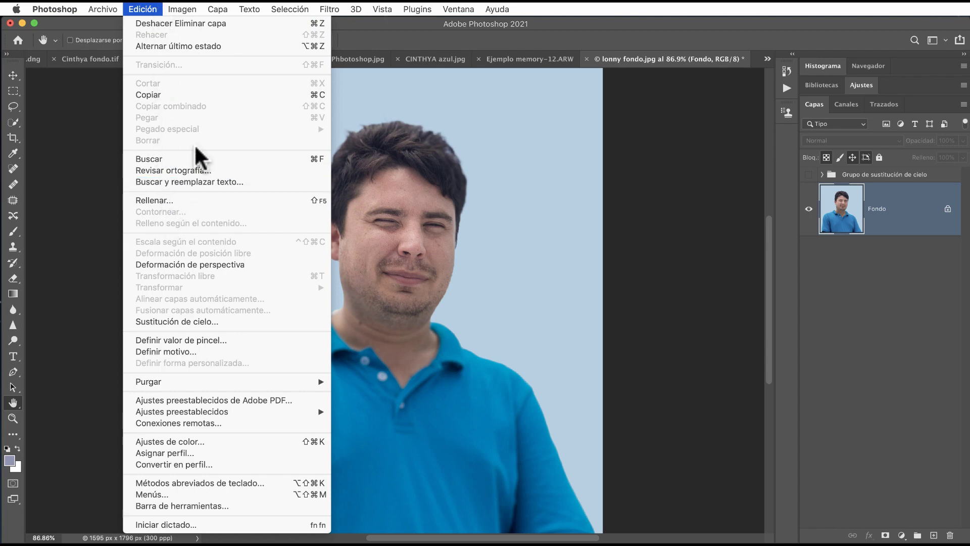
pyautogui.click(169, 321)
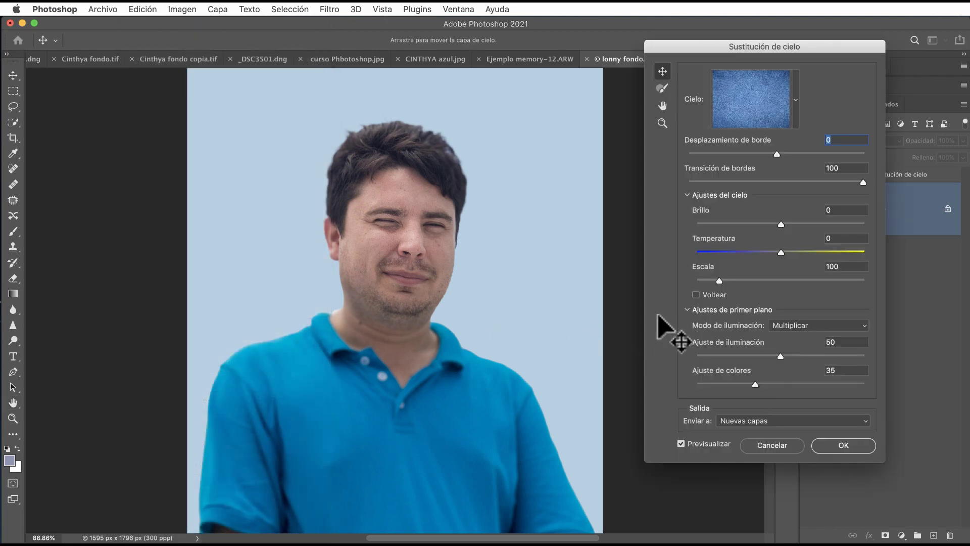
pyautogui.click(797, 101)
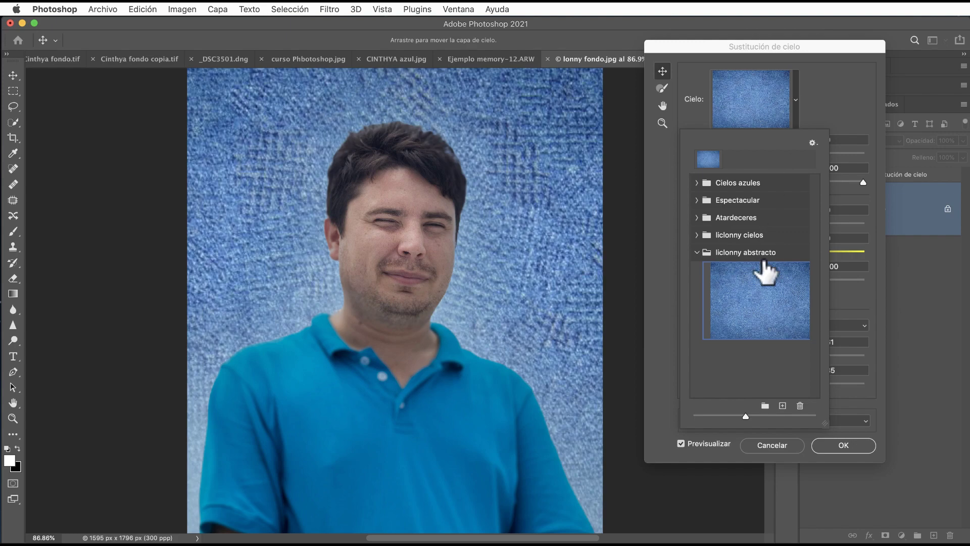
pyautogui.click(764, 253)
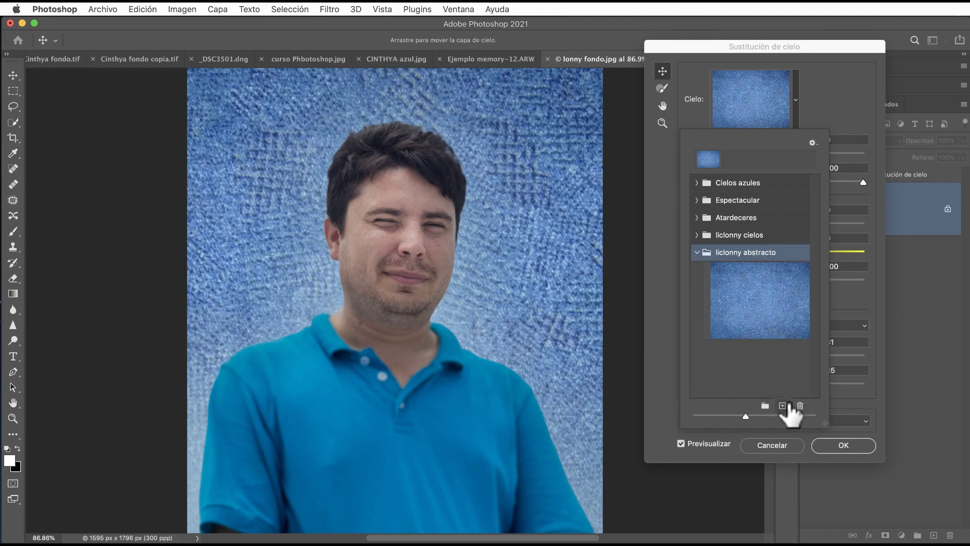
pyautogui.click(783, 406)
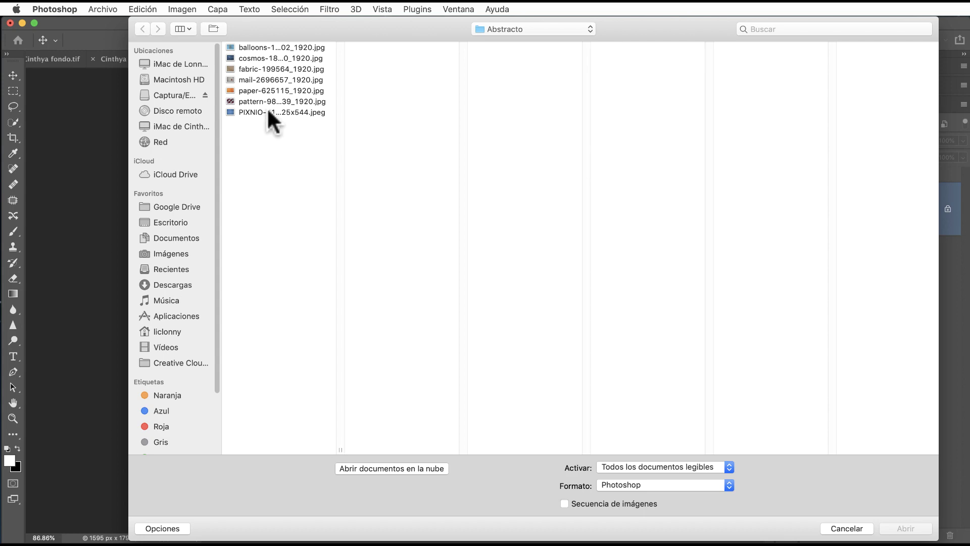
# Import pattern-987639_1920.jpg as a sky preset under its default name and close the picker.
pyautogui.click(268, 112)
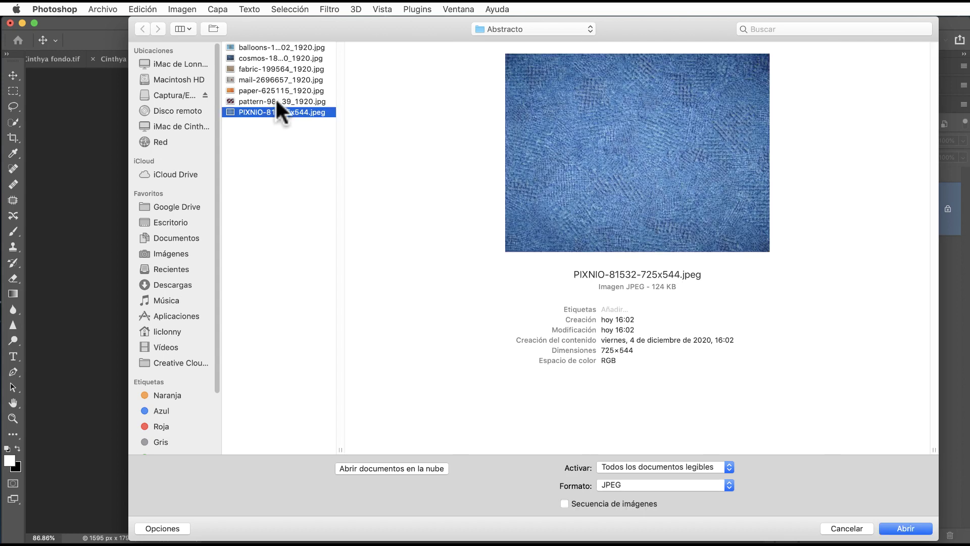
pyautogui.click(275, 99)
pyautogui.click(277, 89)
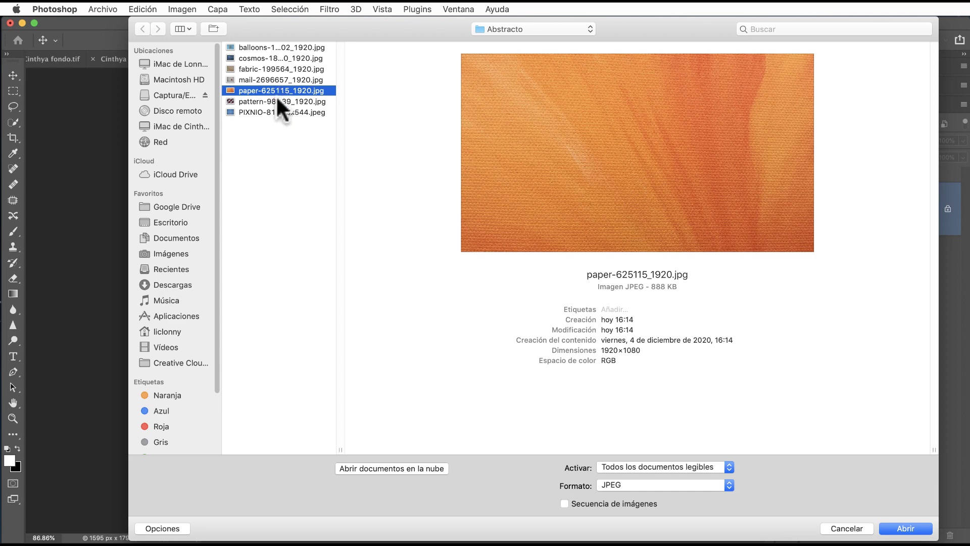
pyautogui.click(279, 101)
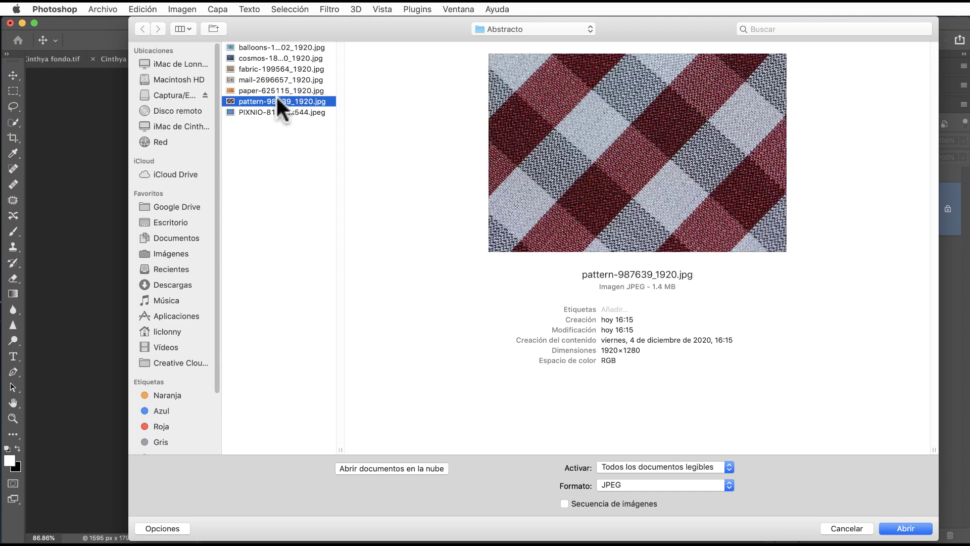
pyautogui.click(902, 529)
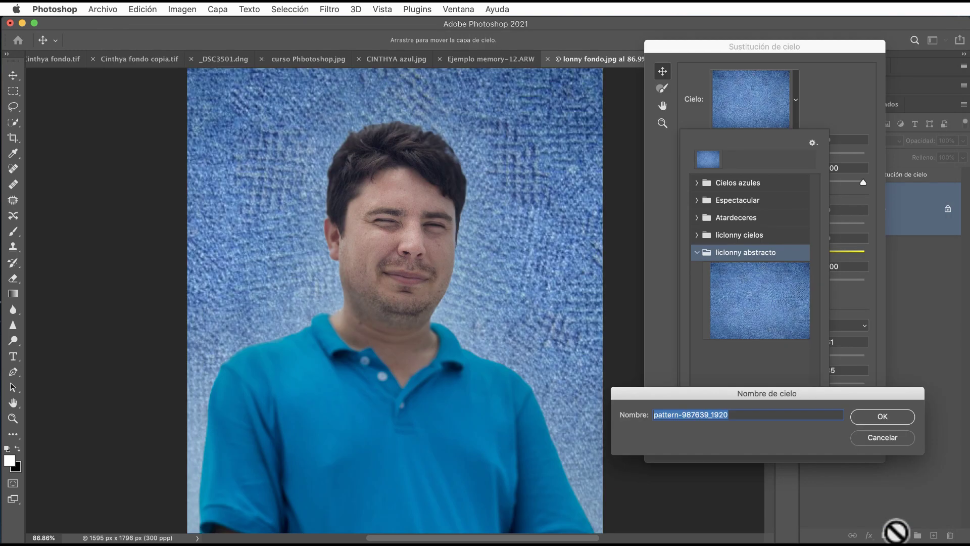
pyautogui.click(888, 417)
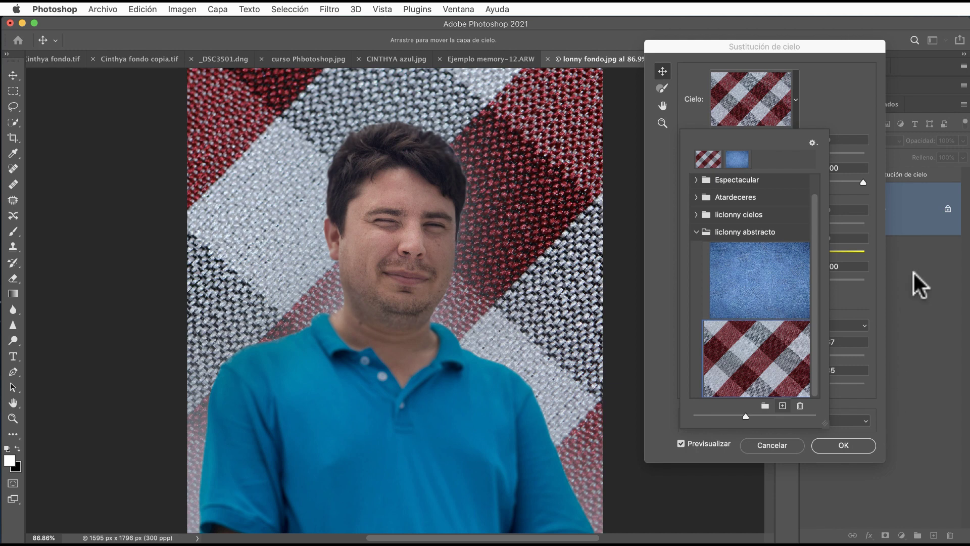
pyautogui.click(827, 94)
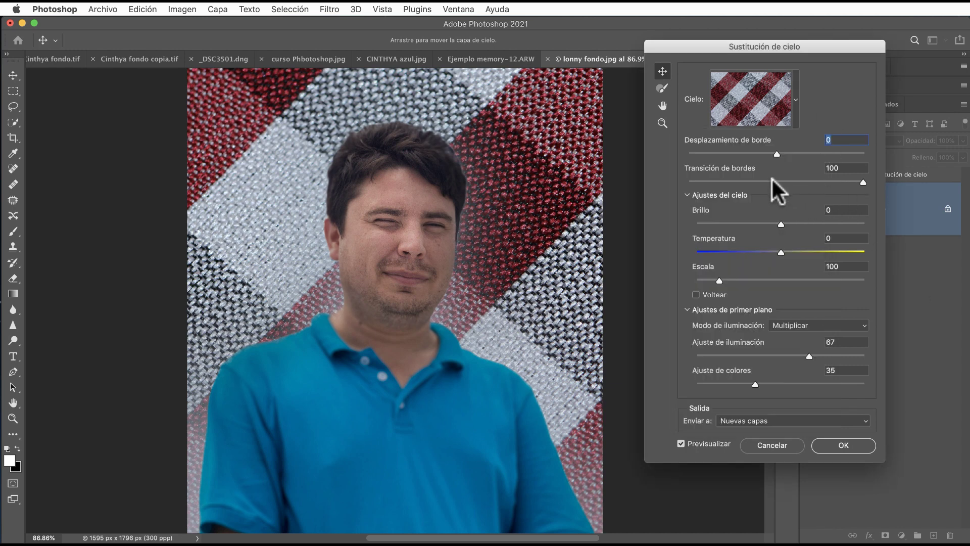
# Raise the sky edge shift, lower foreground lighting to 23, and apply the plaid sky.
pyautogui.click(777, 154)
pyautogui.moveTo(777, 154)
pyautogui.mouseDown()
pyautogui.moveTo(743, 154)
pyautogui.moveTo(822, 154)
pyautogui.mouseUp()
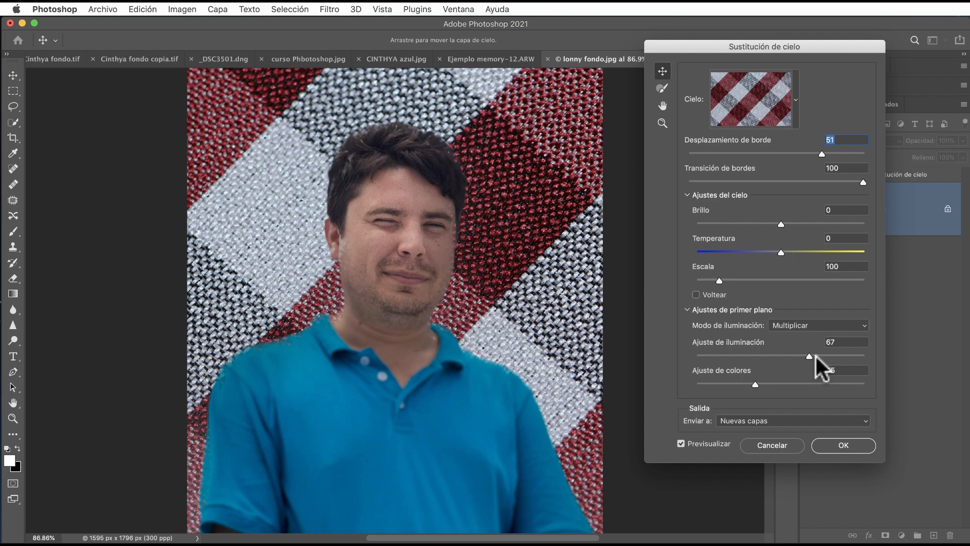
pyautogui.moveTo(809, 356); pyautogui.dragTo(735, 356)
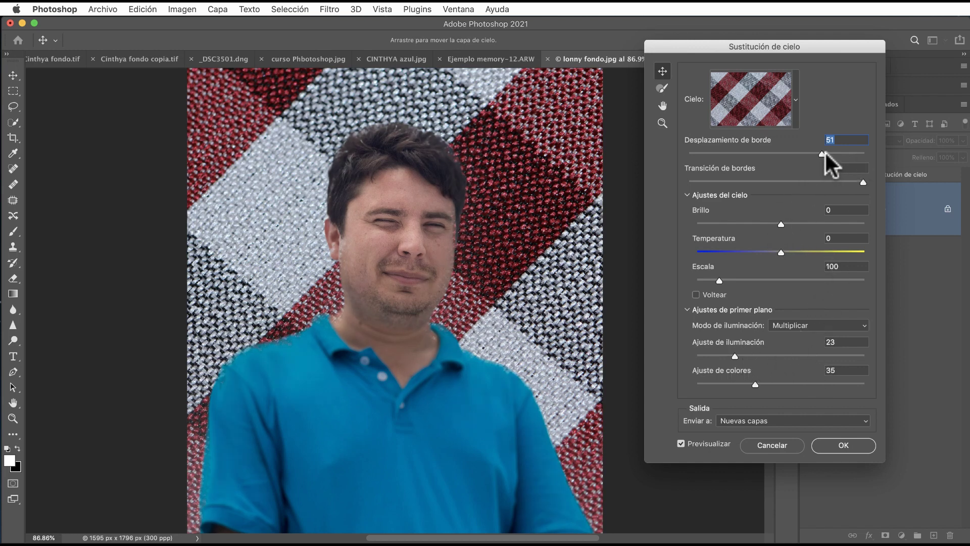
pyautogui.moveTo(823, 154)
pyautogui.mouseDown()
pyautogui.moveTo(775, 154)
pyautogui.moveTo(818, 154)
pyautogui.mouseUp()
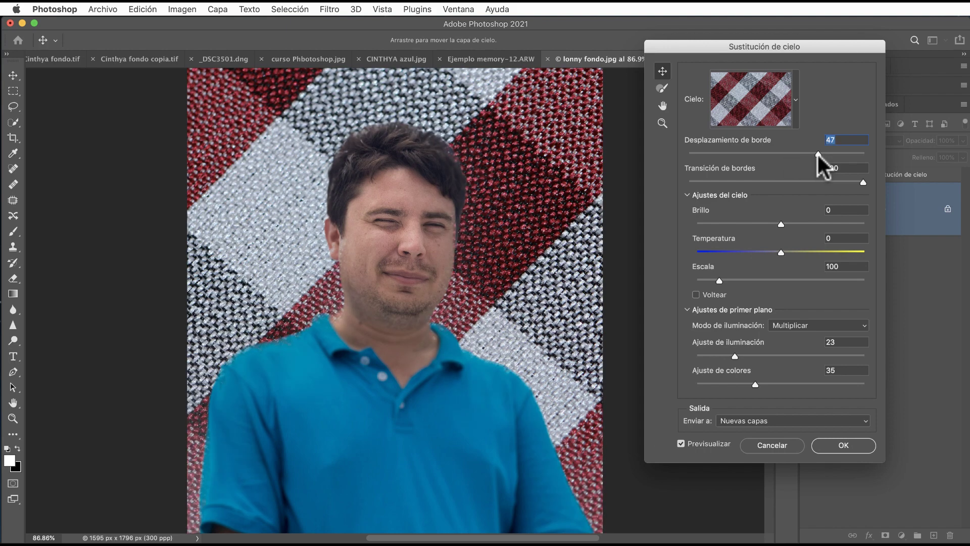
pyautogui.click(838, 446)
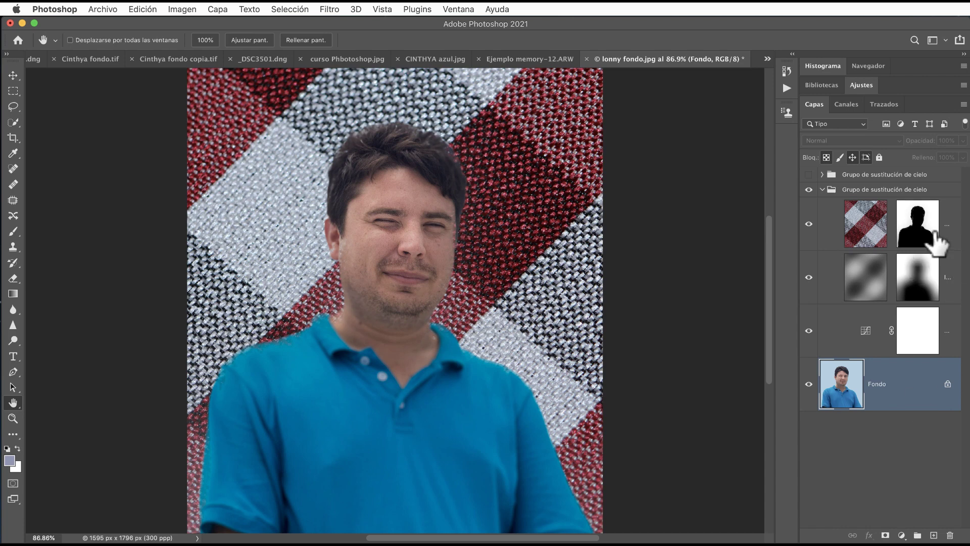
# Compare with the plaid group hidden, then show the 02 de mayo light-blue fill layer.
pyautogui.click(809, 190)
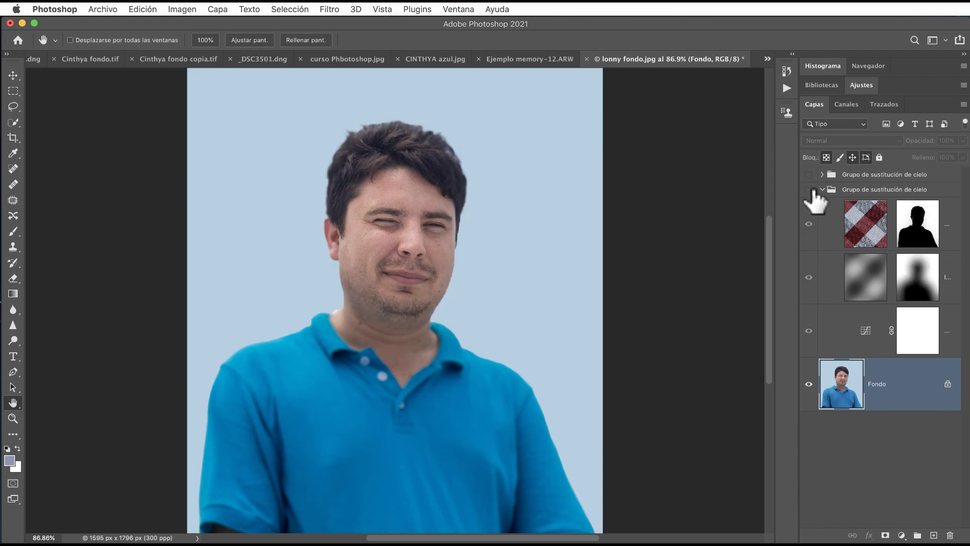
pyautogui.click(809, 189)
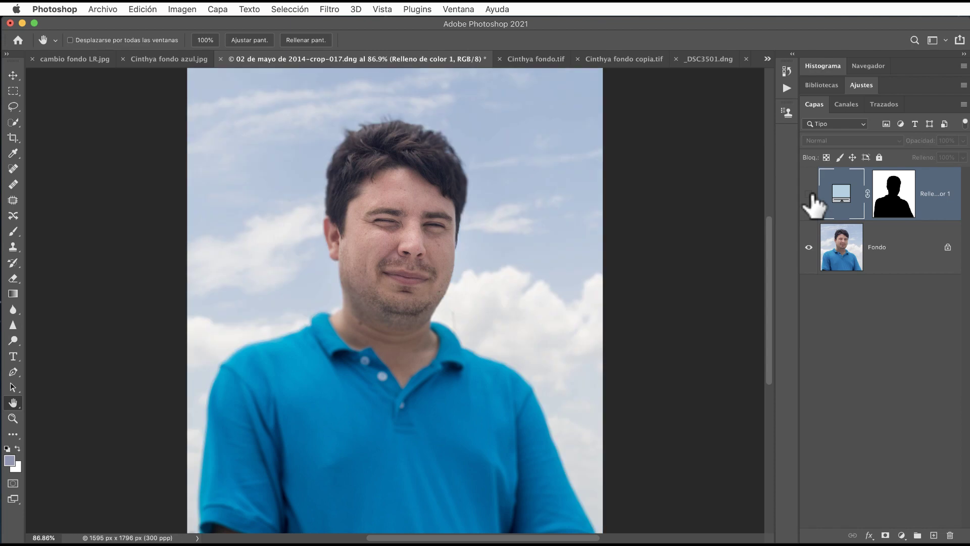
pyautogui.click(808, 194)
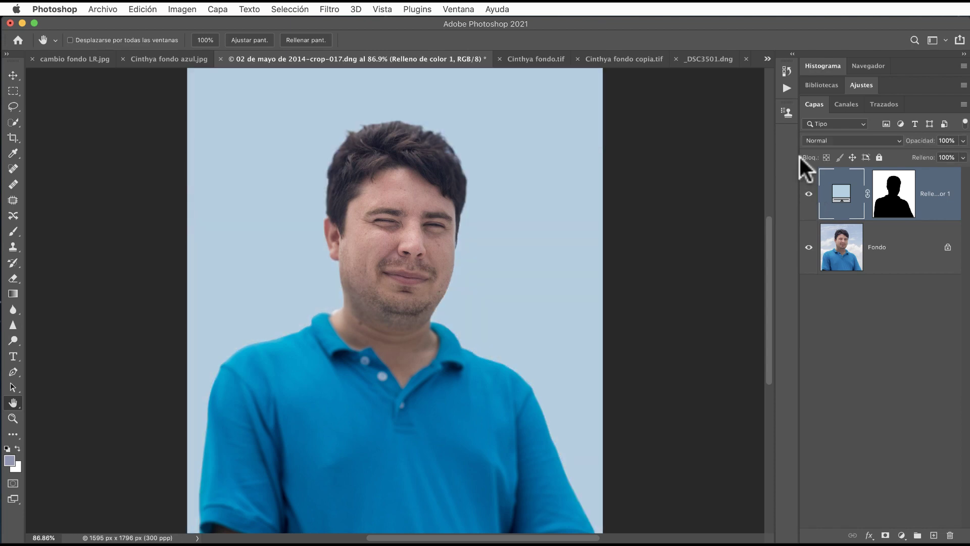
# Switch to lonny fondo.jpg and toggle its sky group to view the original background.
pyautogui.click(769, 58)
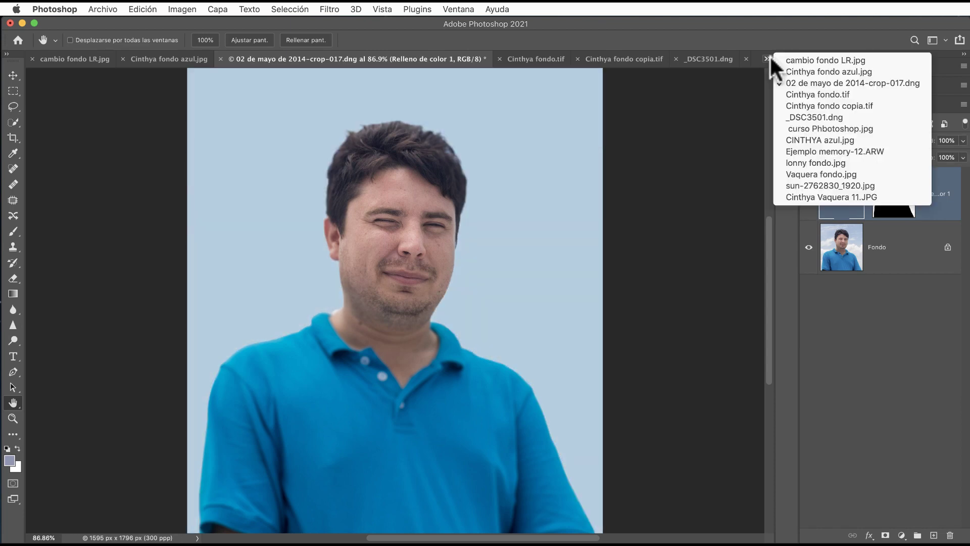
pyautogui.click(877, 159)
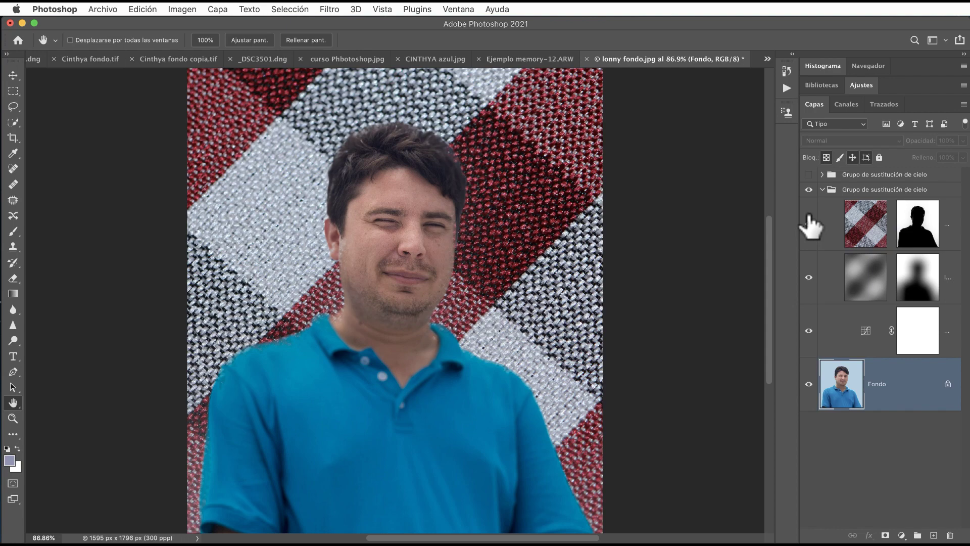
pyautogui.click(809, 190)
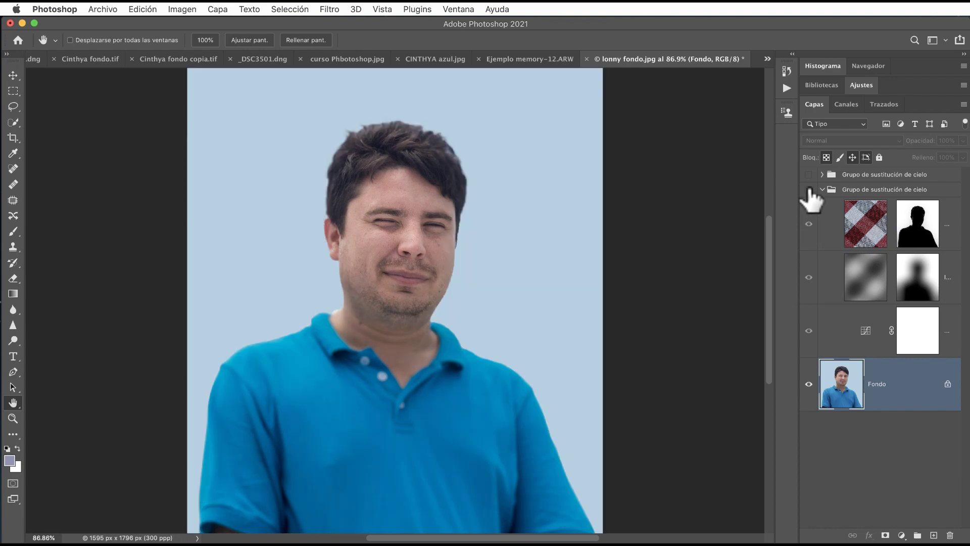
pyautogui.click(809, 189)
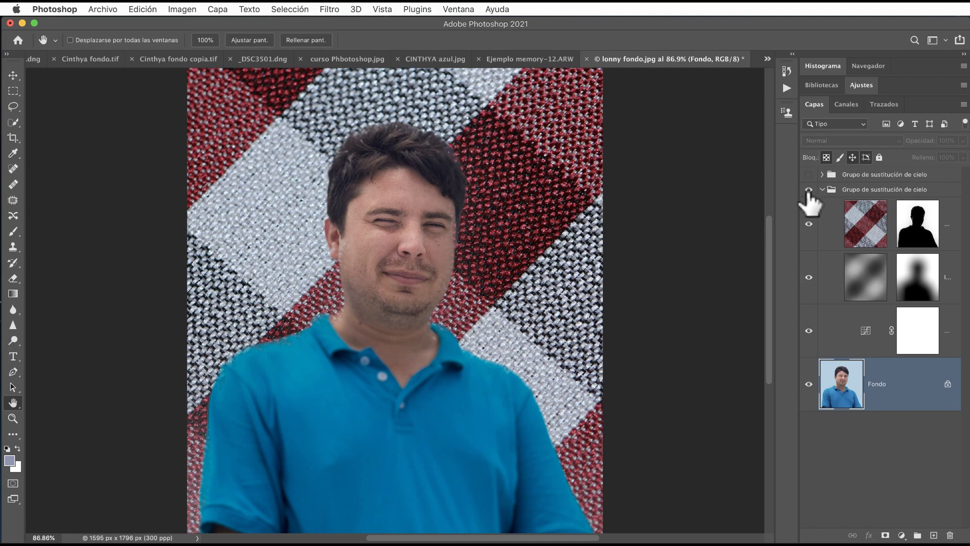
# Compare the plaid and blue-texture sky groups, leaving plaid visible and blue texture hidden.
pyautogui.click(809, 190)
pyautogui.click(809, 177)
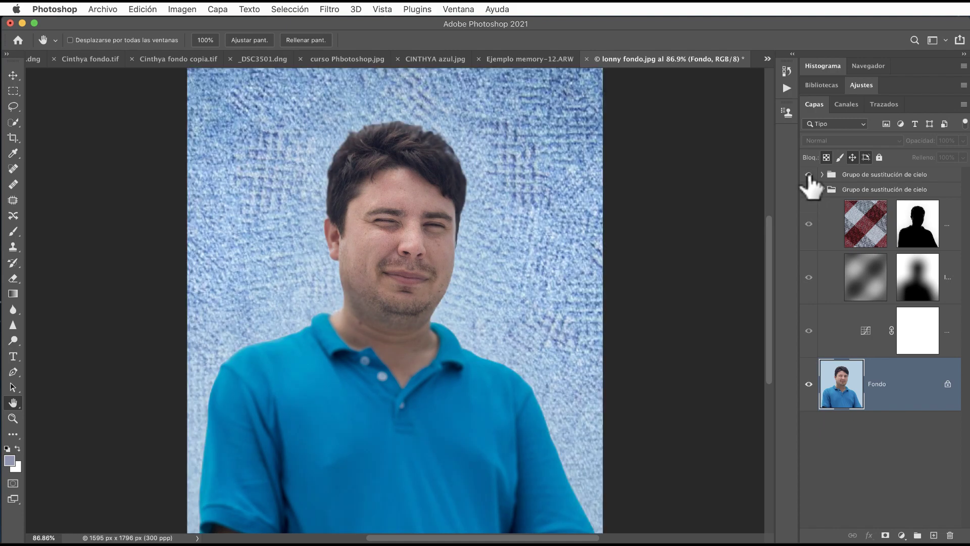
pyautogui.click(809, 176)
pyautogui.click(809, 175)
pyautogui.click(809, 175)
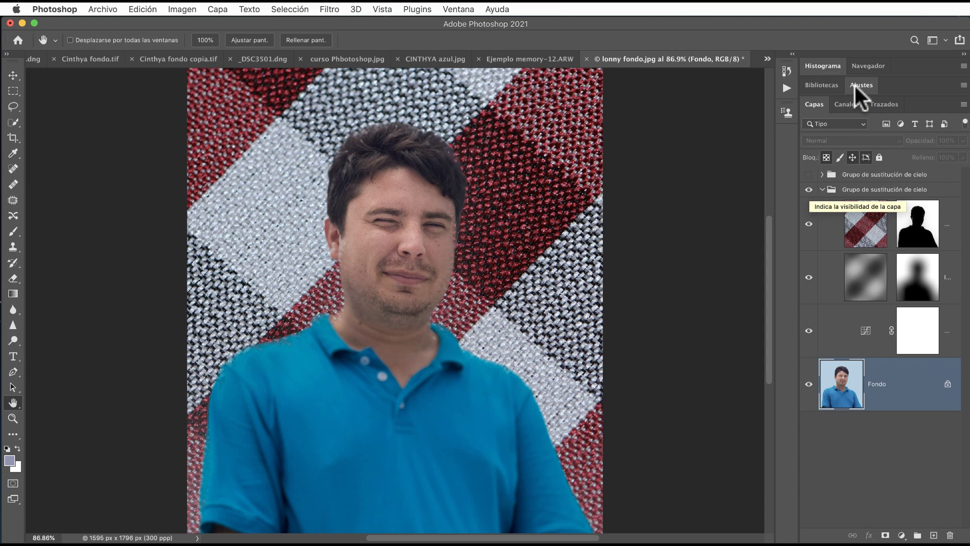
# Switch through the 02 de mayo document to Cinthya fondo.tif.
pyautogui.click(766, 58)
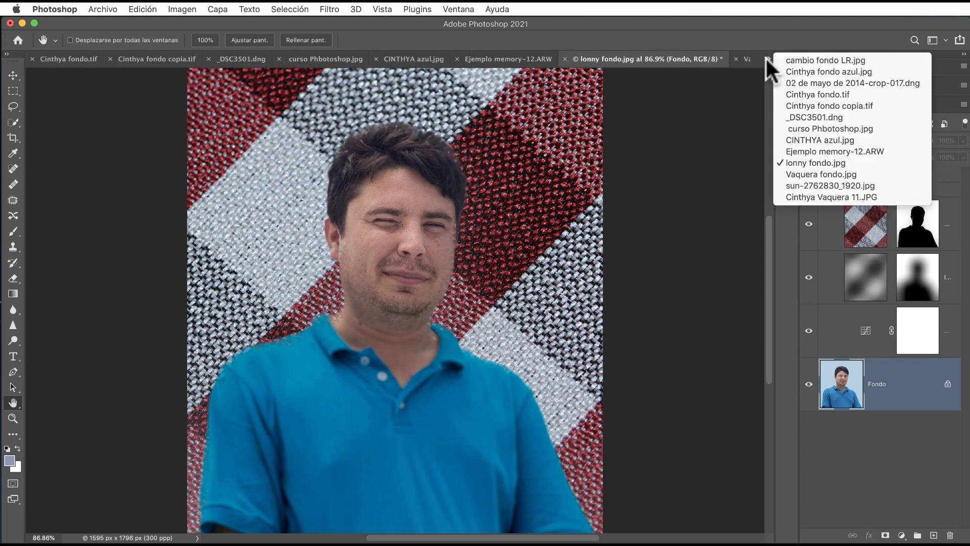
pyautogui.click(798, 80)
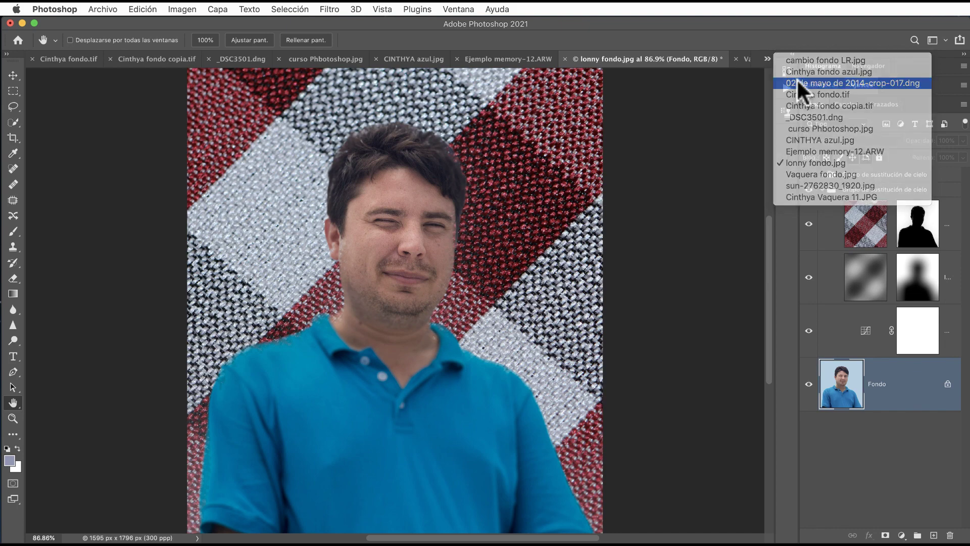
pyautogui.click(765, 56)
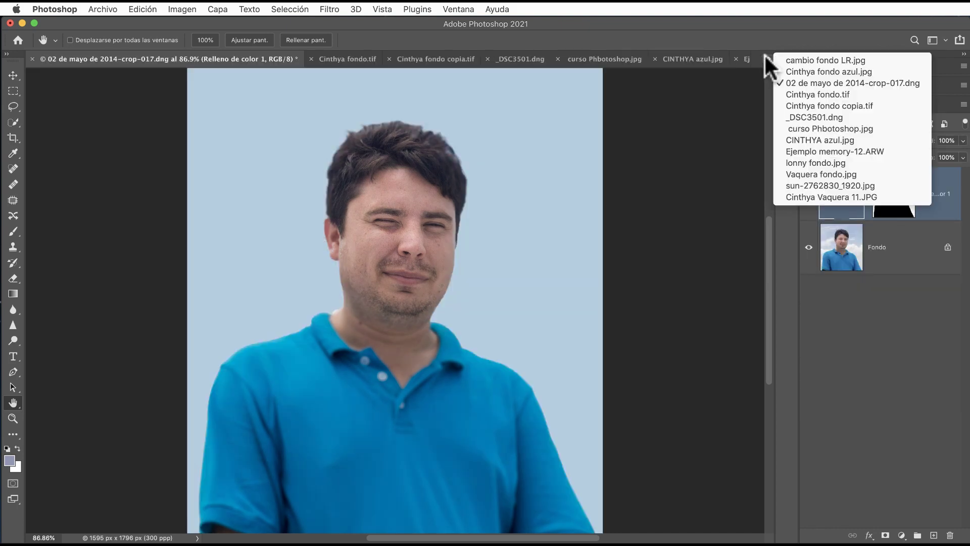
pyautogui.click(817, 87)
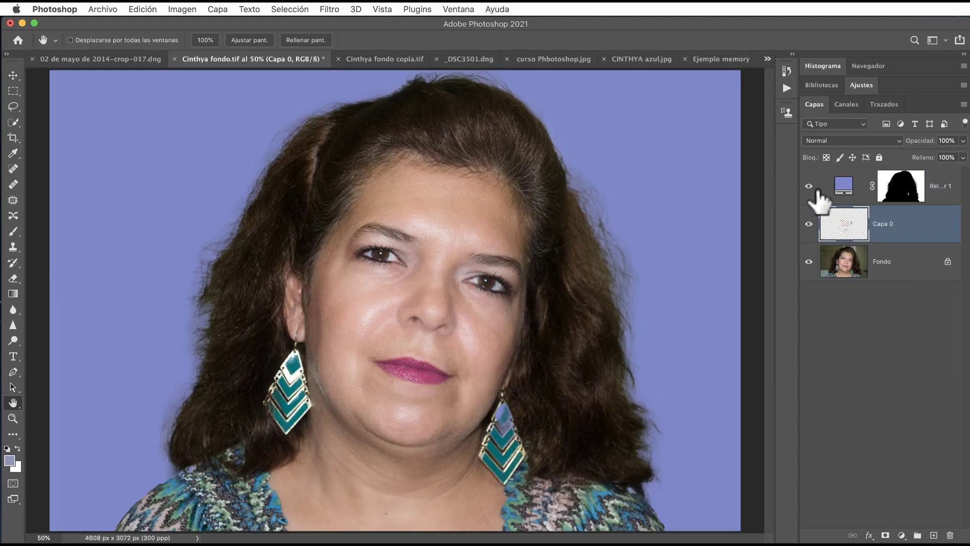
# Toggle the lavender fill and Capa 0 layers, then move to Cinthya fondo copia.tif.
pyautogui.click(809, 186)
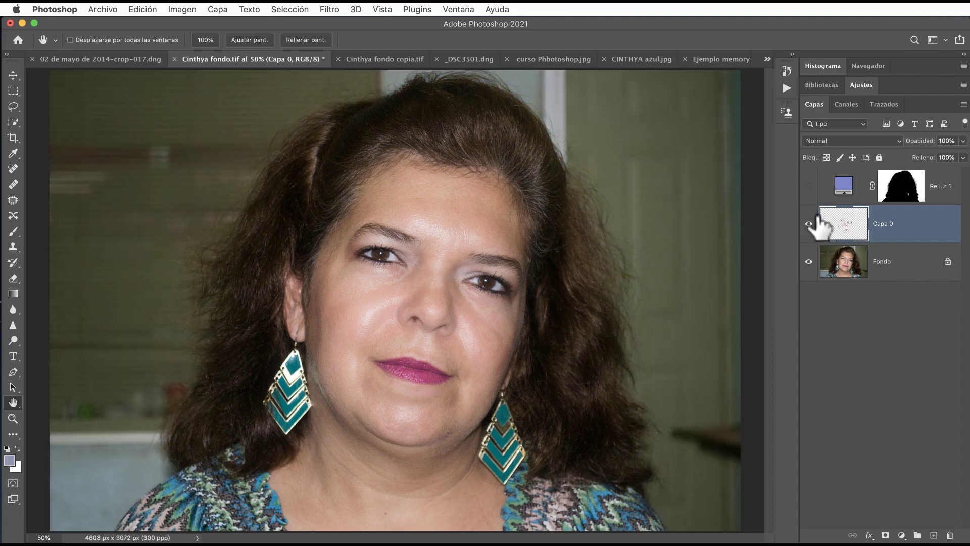
pyautogui.click(808, 224)
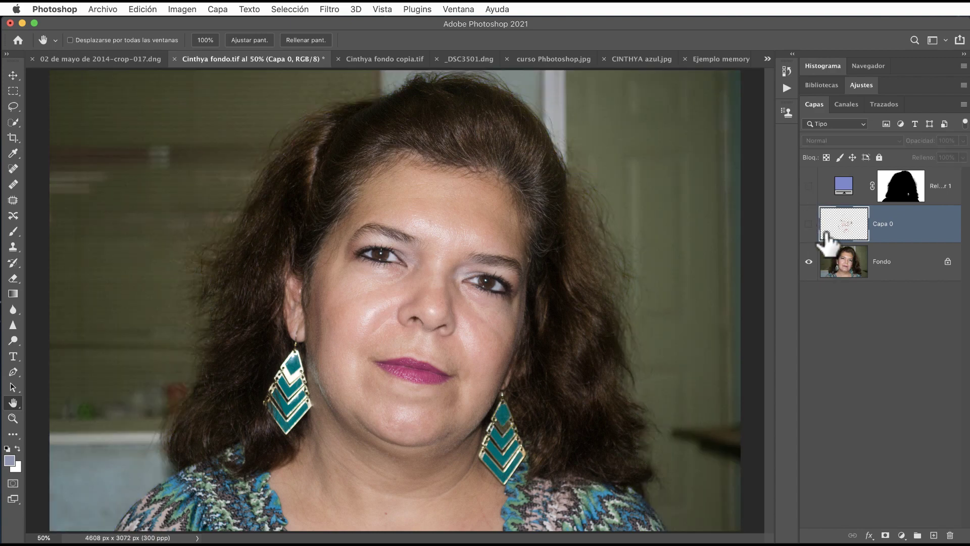
pyautogui.click(808, 224)
pyautogui.click(808, 186)
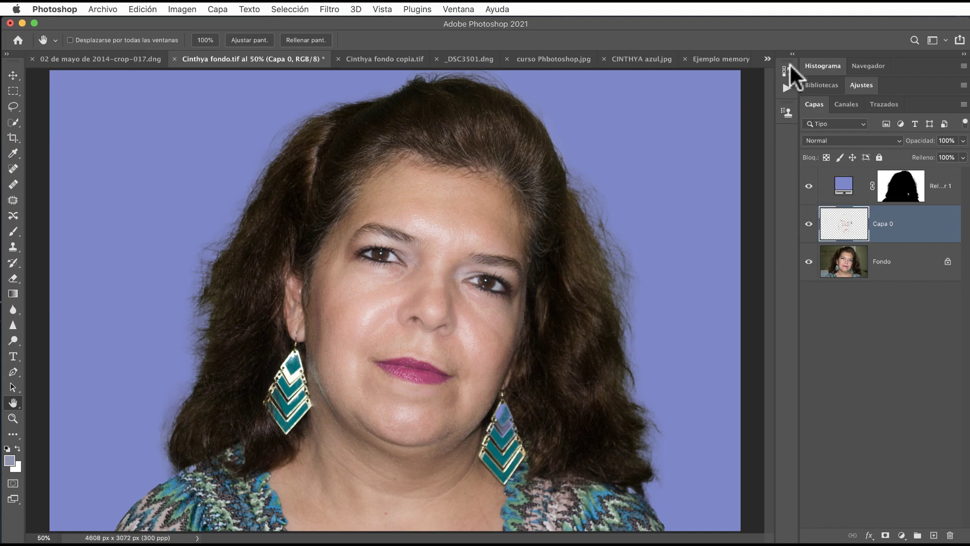
pyautogui.click(767, 59)
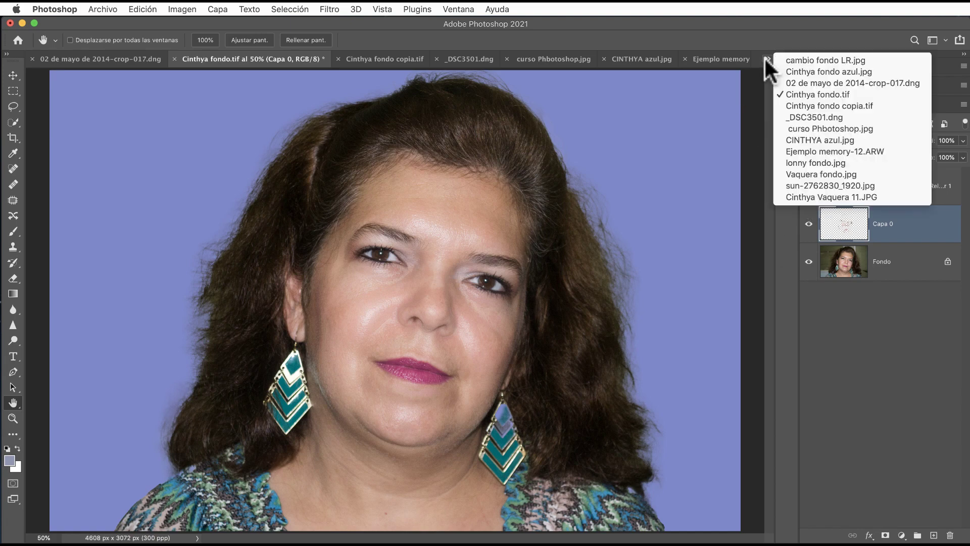
pyautogui.click(811, 99)
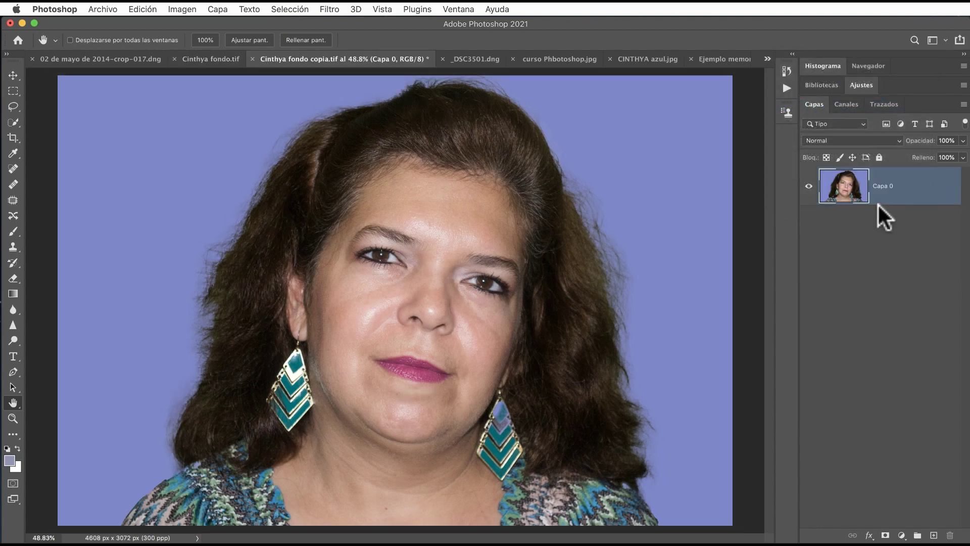
# Start Sky Replacement on the woman's portrait and show the sky presets.
pyautogui.click(144, 9)
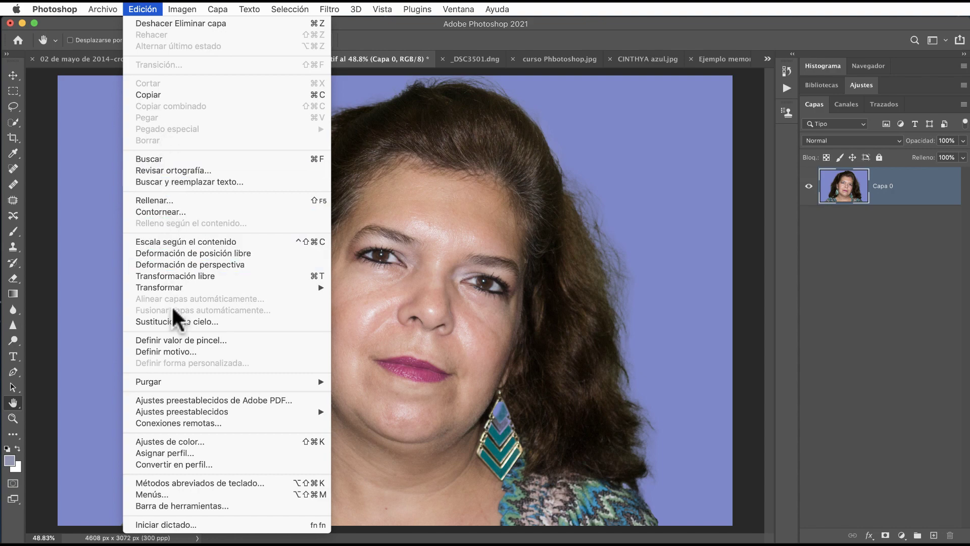
pyautogui.click(174, 320)
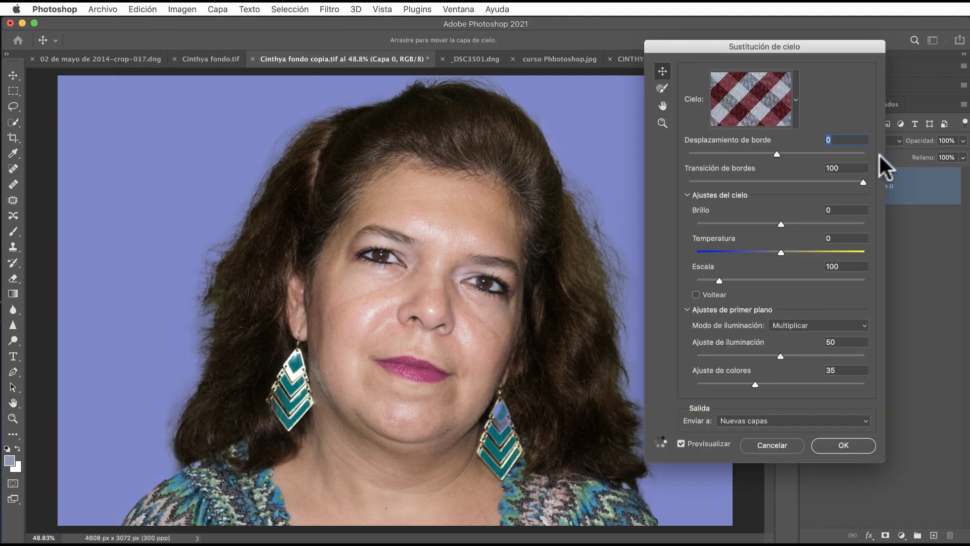
pyautogui.click(795, 99)
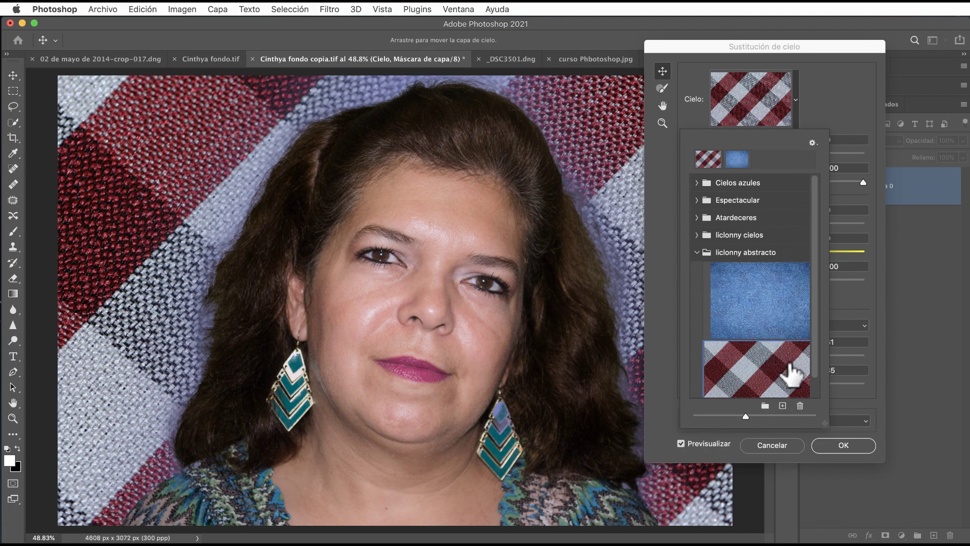
# Create a sky preset group named 'Liclonny Naturaleza' and begin importing a new sky.
pyautogui.click(765, 405)
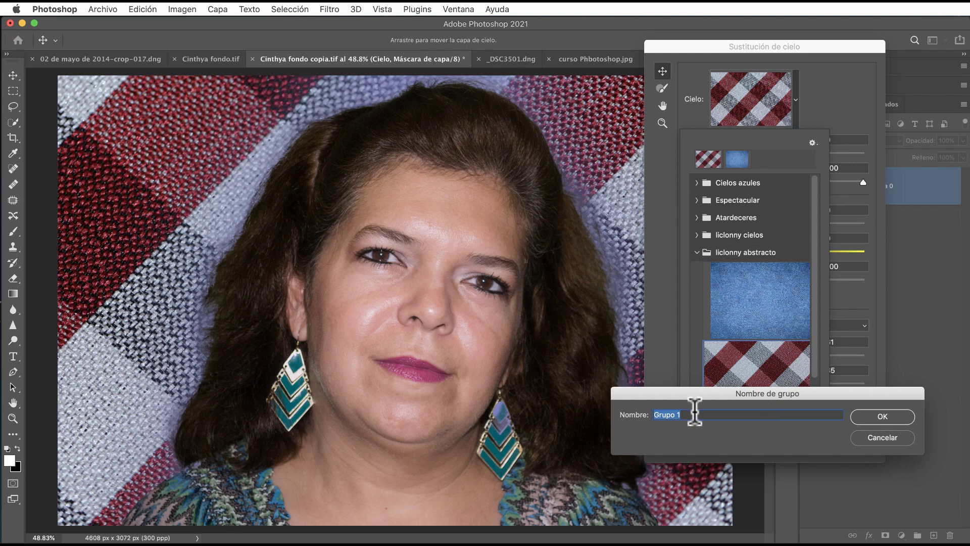
pyautogui.click(695, 413)
pyautogui.moveTo(695, 413); pyautogui.dragTo(631, 413)
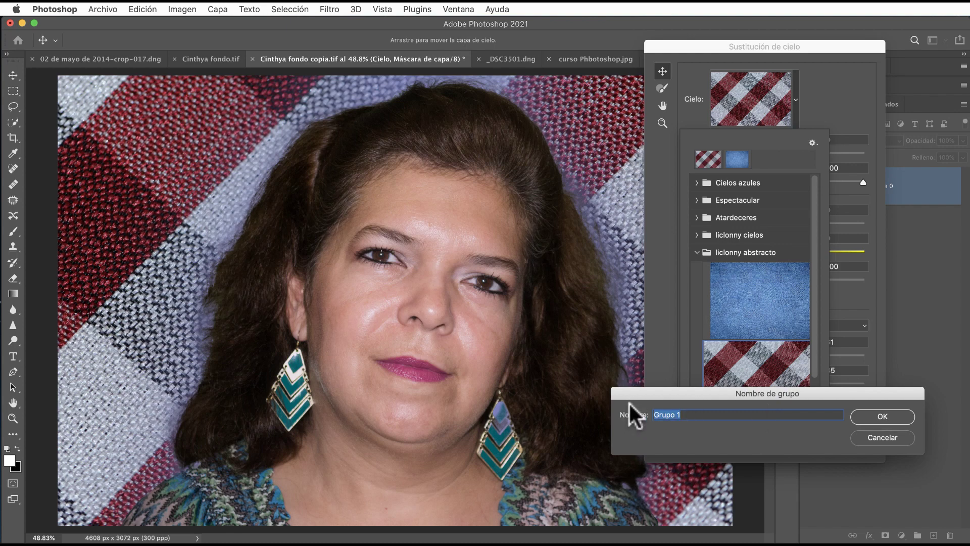
pyautogui.write('Liclonny Naturale')
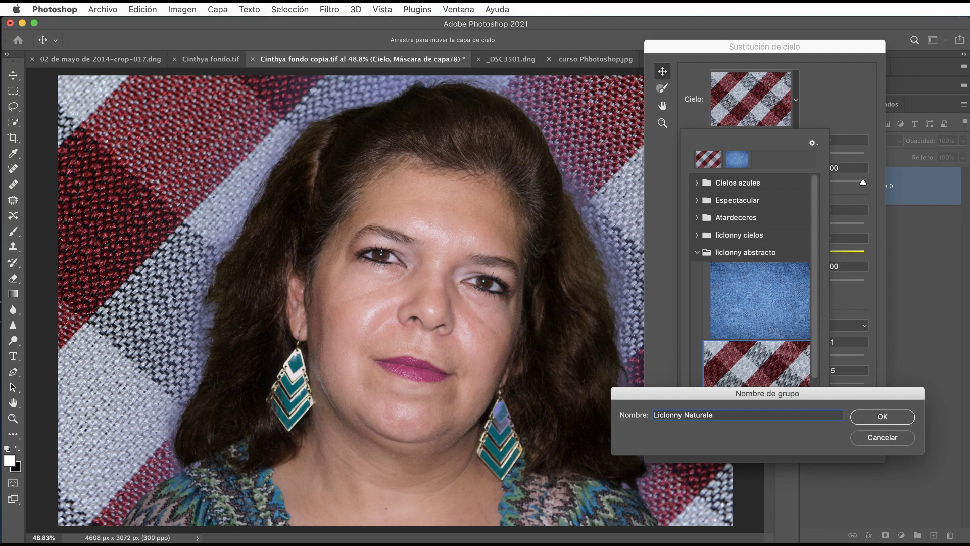
pyautogui.write('za')
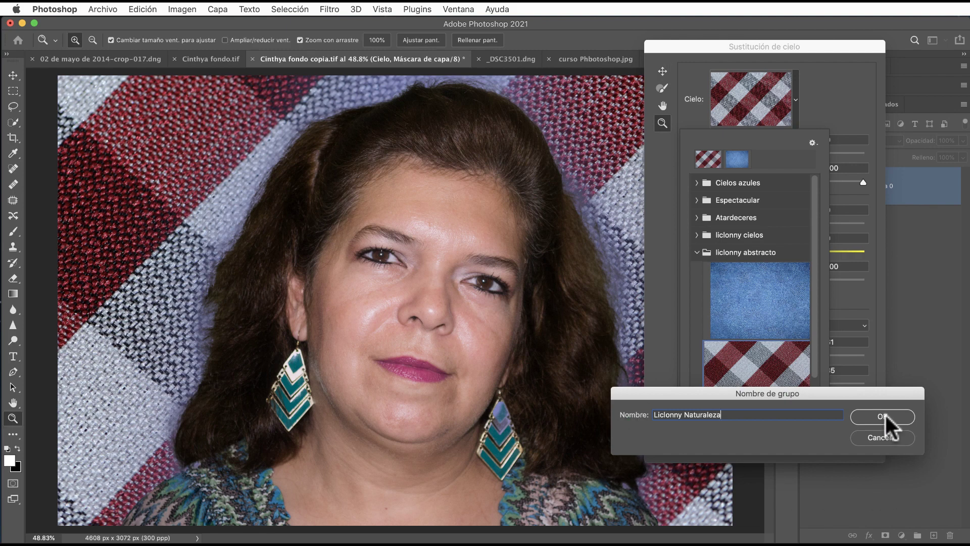
pyautogui.click(886, 416)
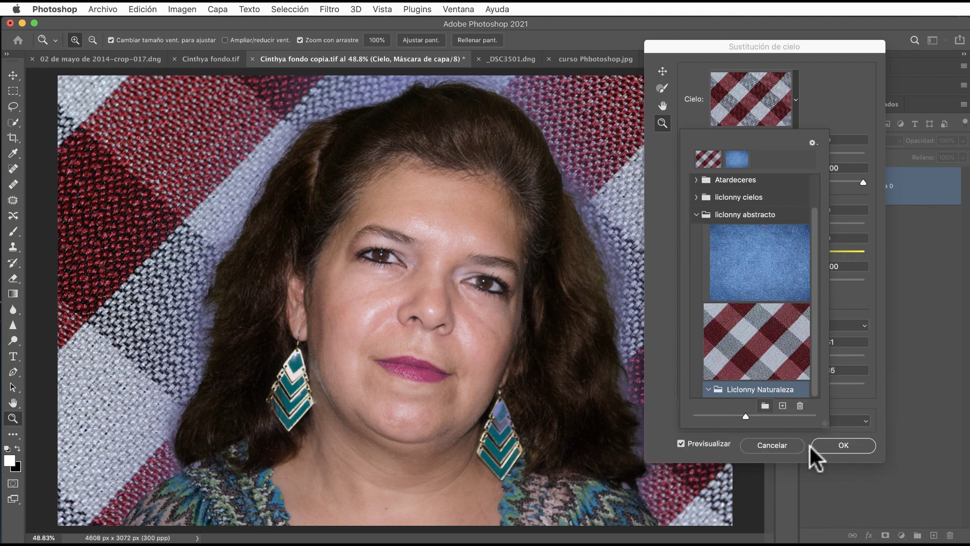
pyautogui.click(783, 405)
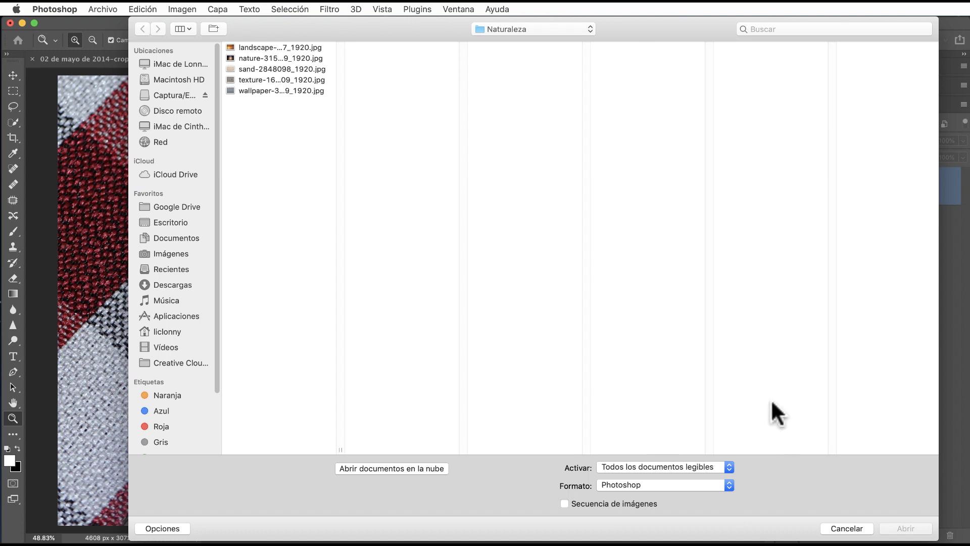
# Import wallpaper-3229319_1920.jpg as a sky in Liclonny Naturaleza under its default name.
pyautogui.click(304, 48)
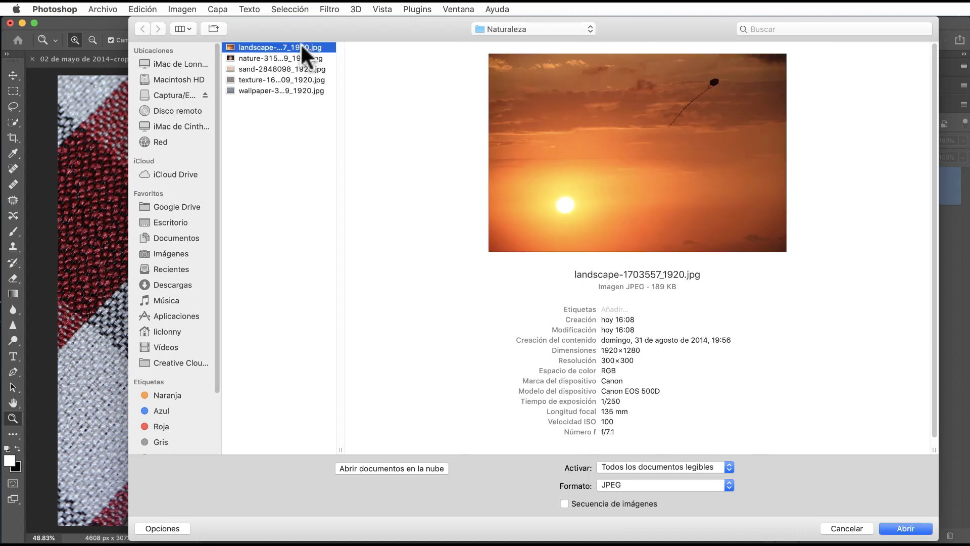
pyautogui.click(293, 56)
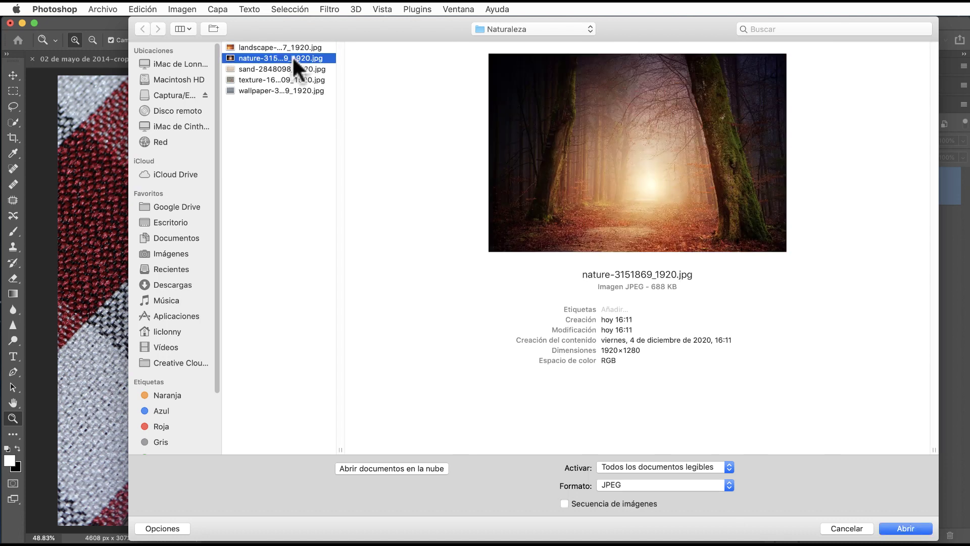
pyautogui.click(286, 91)
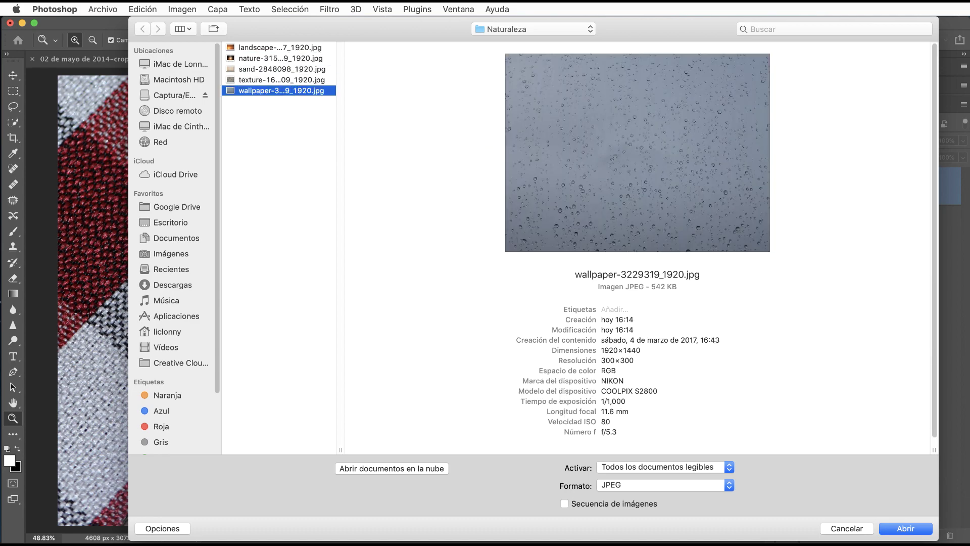
pyautogui.click(905, 528)
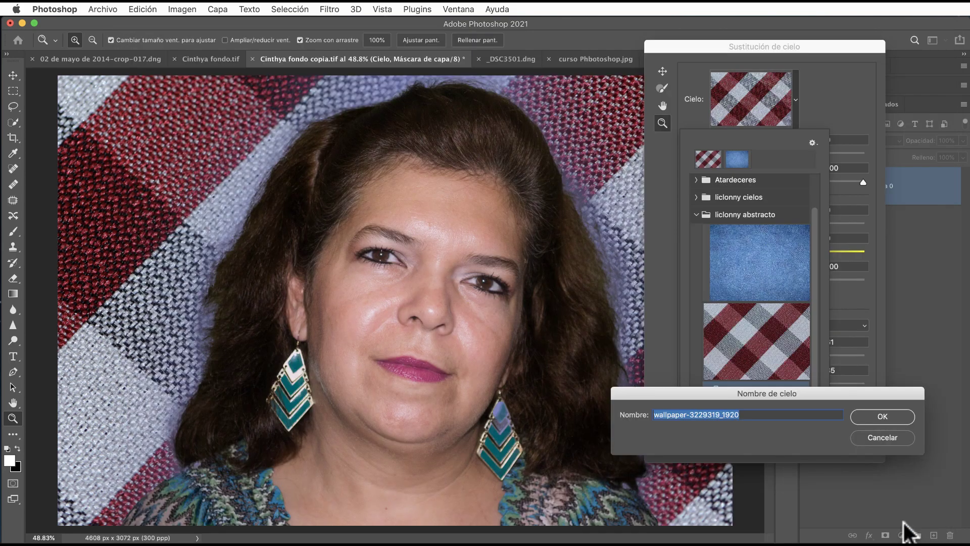
pyautogui.click(884, 416)
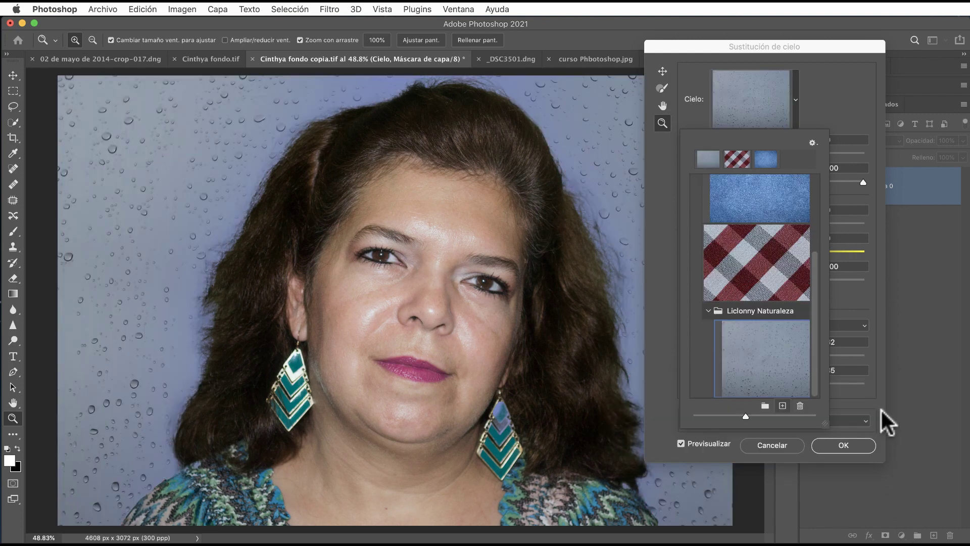
pyautogui.click(854, 103)
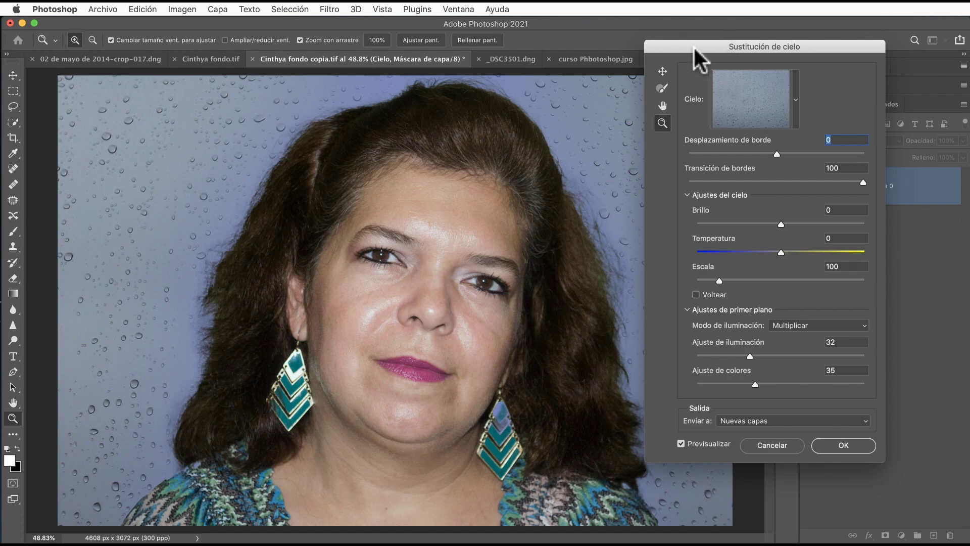
# Set Shift Edge to 66, lighting to 17 and color adjustment to 21, then apply.
pyautogui.moveTo(695, 46); pyautogui.dragTo(756, 45)
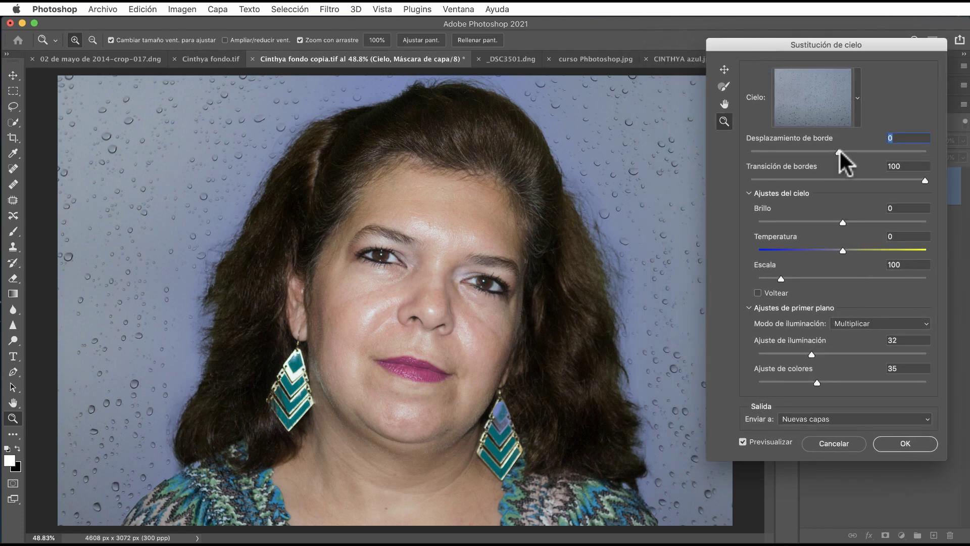
pyautogui.moveTo(839, 151); pyautogui.dragTo(896, 150)
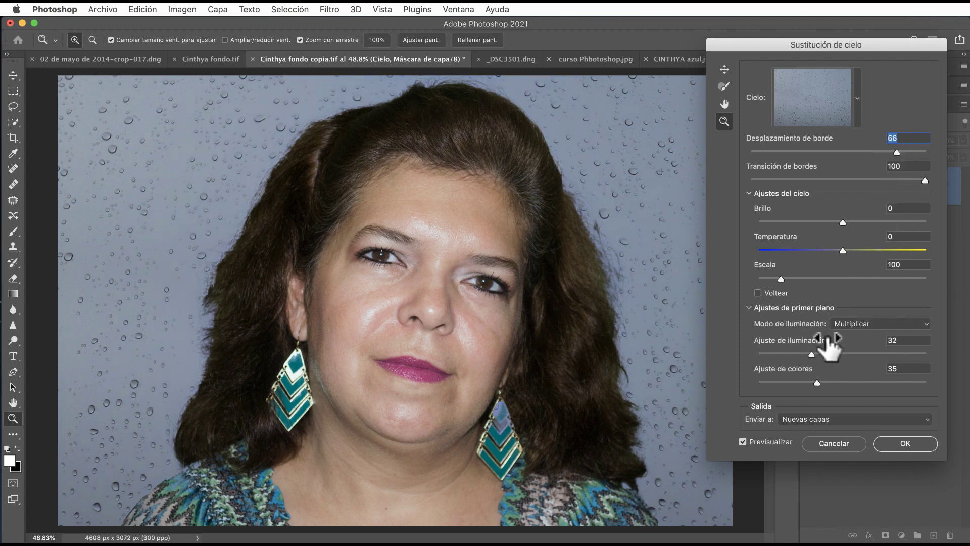
pyautogui.moveTo(812, 354)
pyautogui.mouseDown()
pyautogui.moveTo(787, 354)
pyautogui.moveTo(786, 381)
pyautogui.moveTo(849, 382)
pyautogui.moveTo(793, 382)
pyautogui.mouseUp()
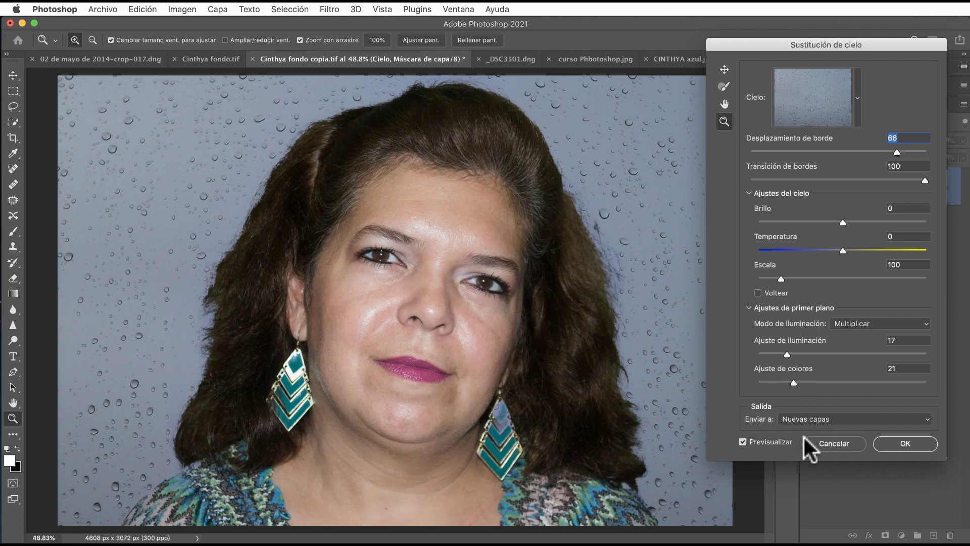
pyautogui.click(905, 444)
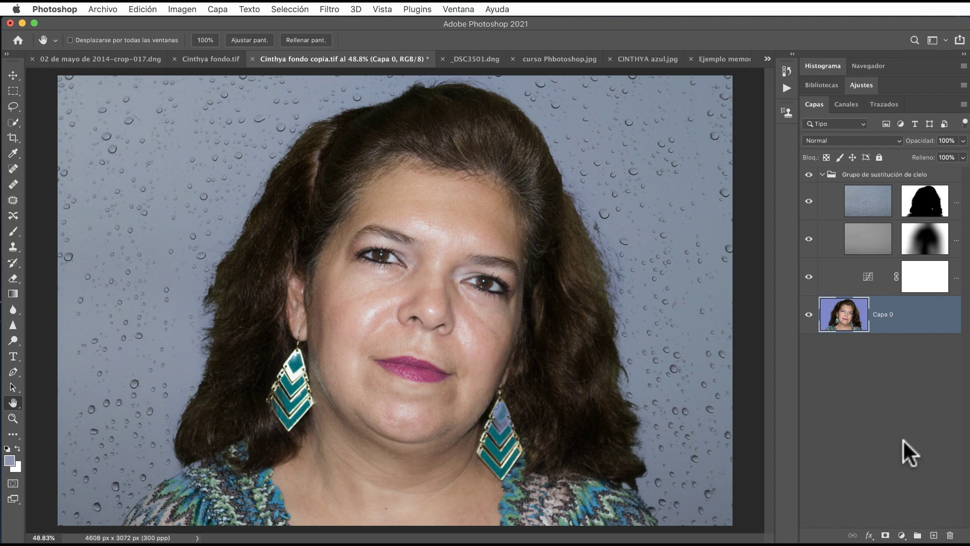
# Switch via the sunset sky image to the Ejemplo memory-12.ARW portrait.
pyautogui.click(765, 58)
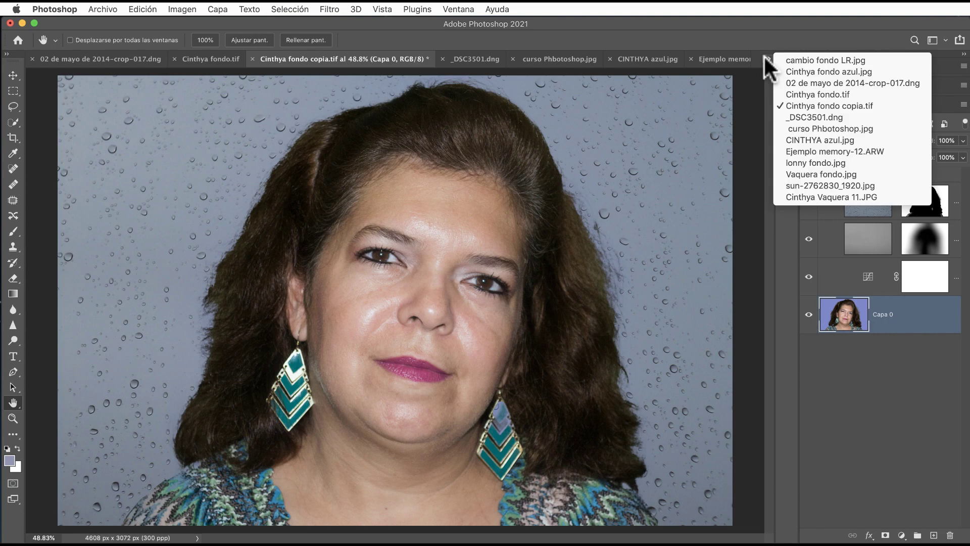
pyautogui.click(865, 182)
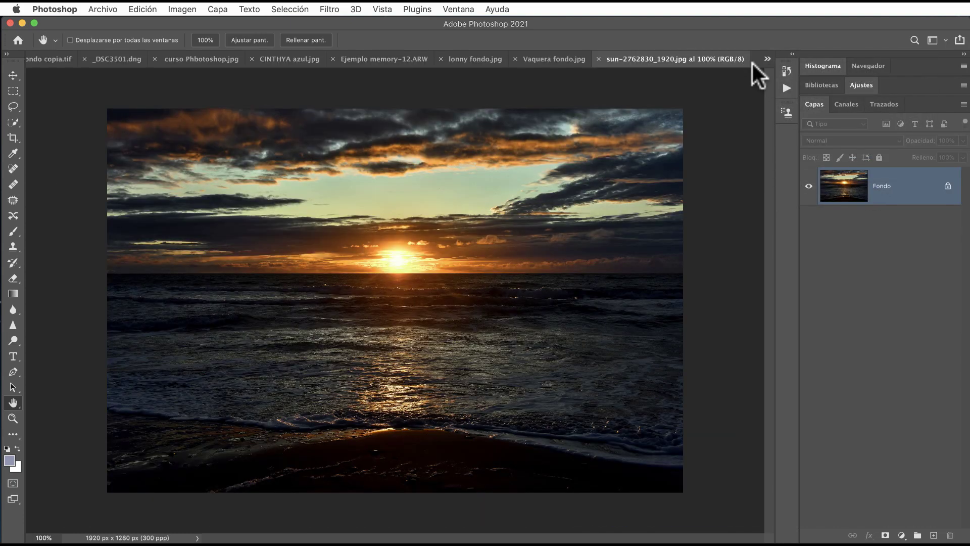
pyautogui.click(765, 58)
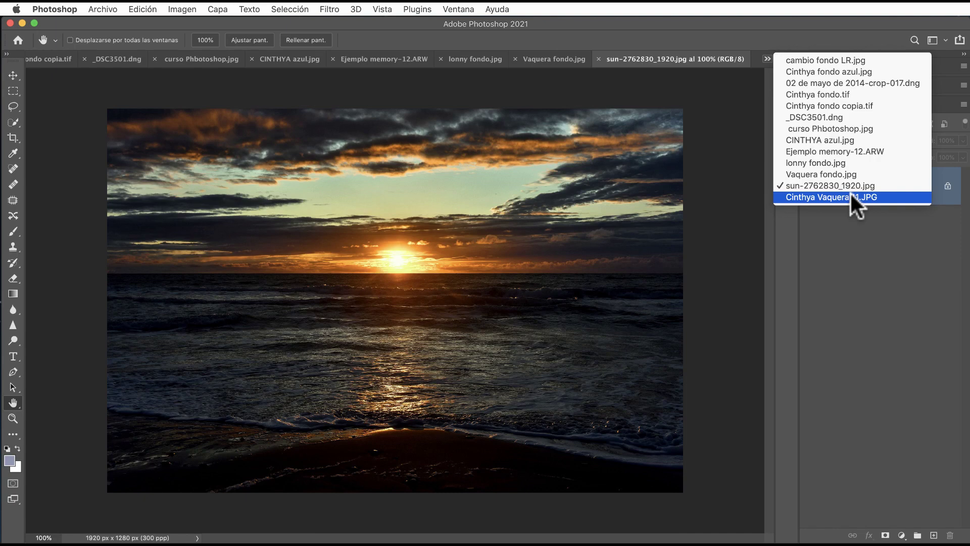
pyautogui.click(850, 151)
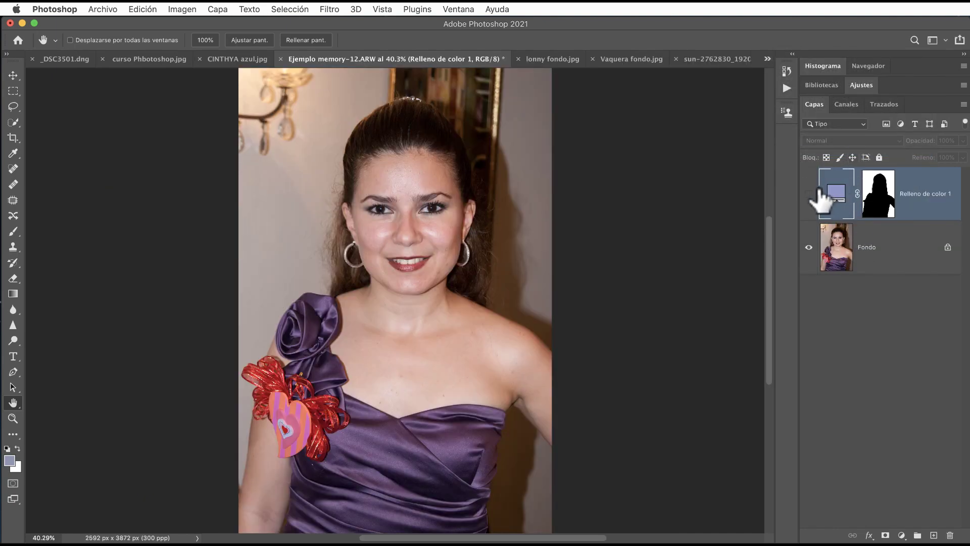
# Toggle the lavender colour fill repeatedly to compare it with the original background.
pyautogui.click(809, 194)
pyautogui.click(809, 194)
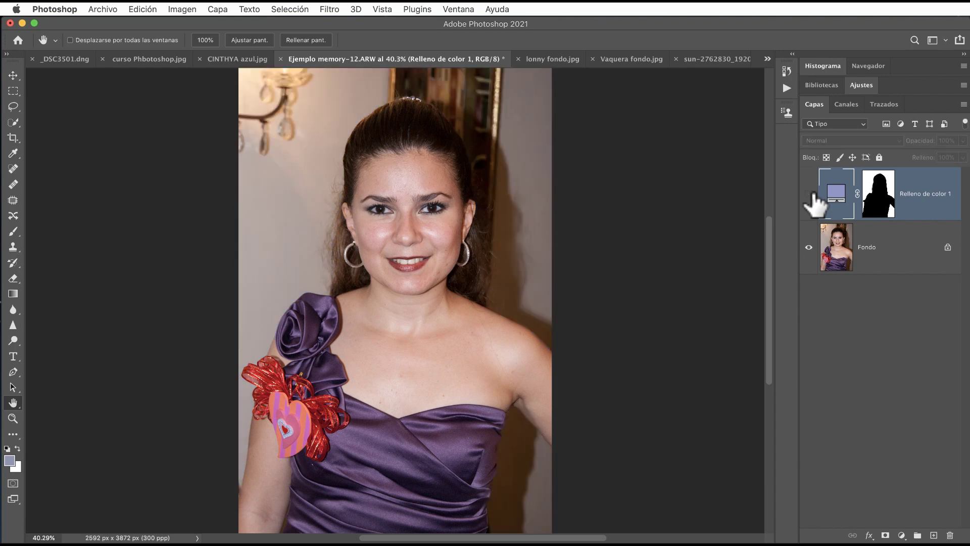
pyautogui.click(809, 194)
pyautogui.click(808, 194)
pyautogui.click(809, 194)
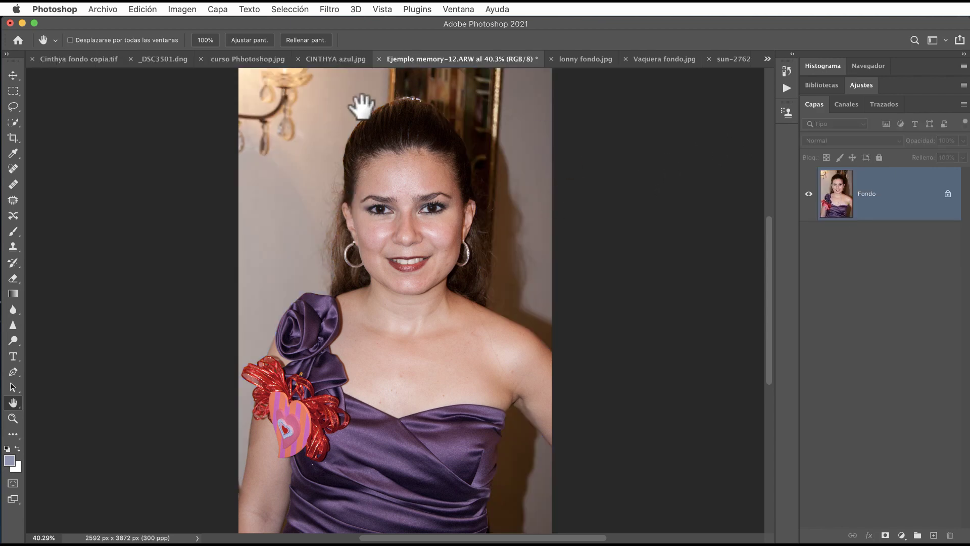
# Select the subject, invert the selection to the background, and add a Solid Color fill layer.
pyautogui.click(295, 9)
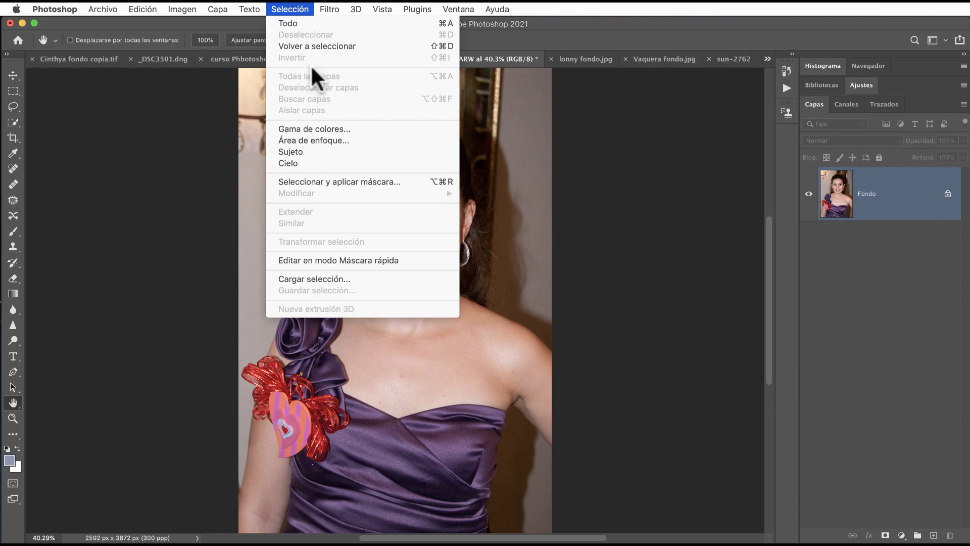
pyautogui.click(313, 149)
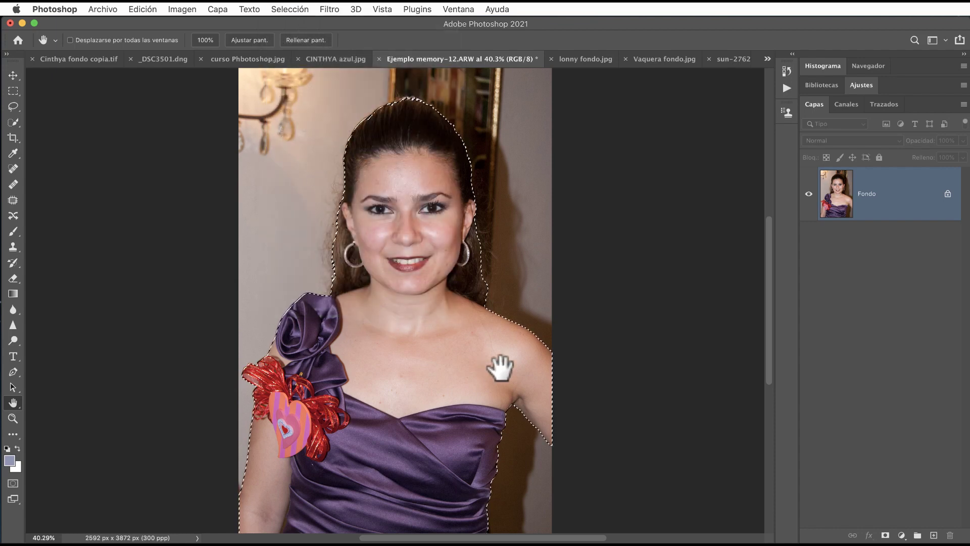
pyautogui.click(282, 9)
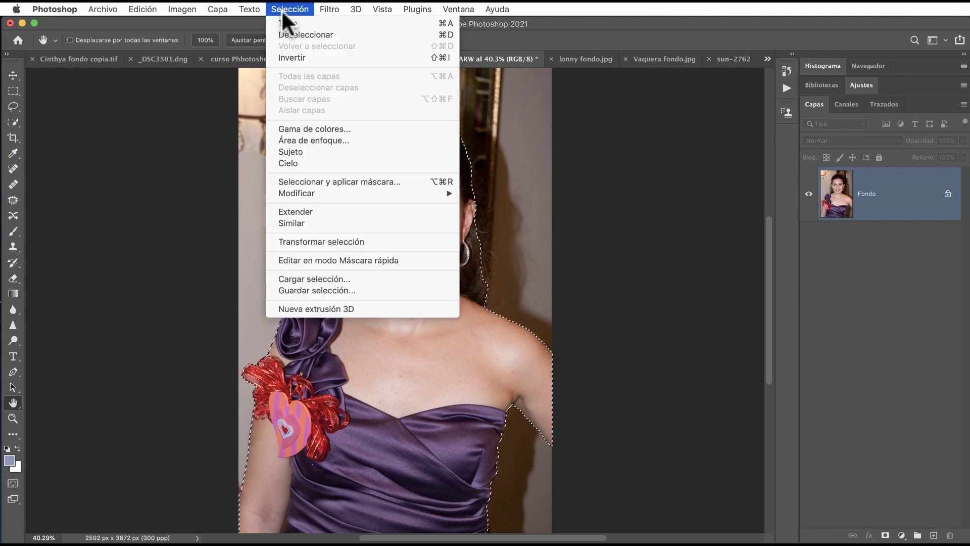
pyautogui.click(294, 57)
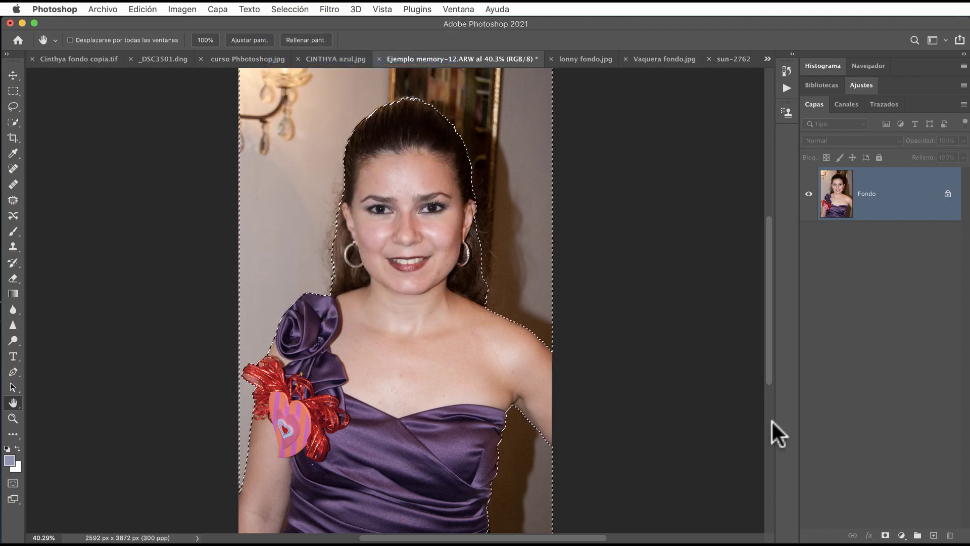
pyautogui.click(901, 536)
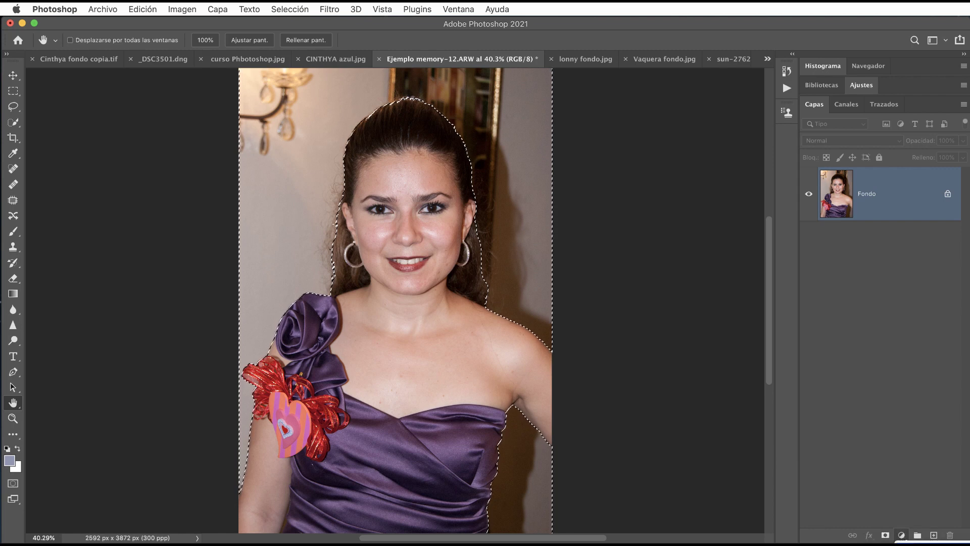
pyautogui.click(915, 298)
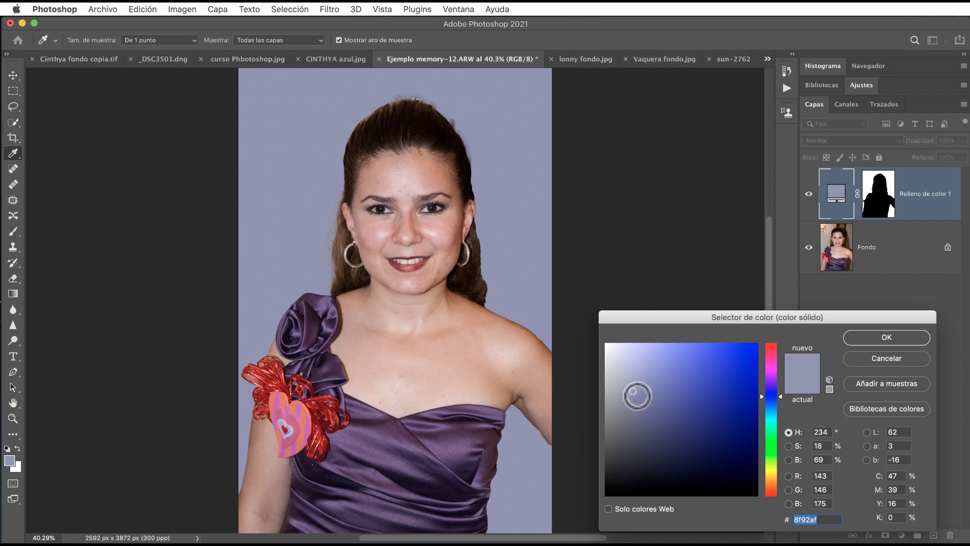
# Set the fill colour to the lighter lavender 9a9fca and confirm it.
pyautogui.moveTo(638, 395); pyautogui.dragTo(641, 375)
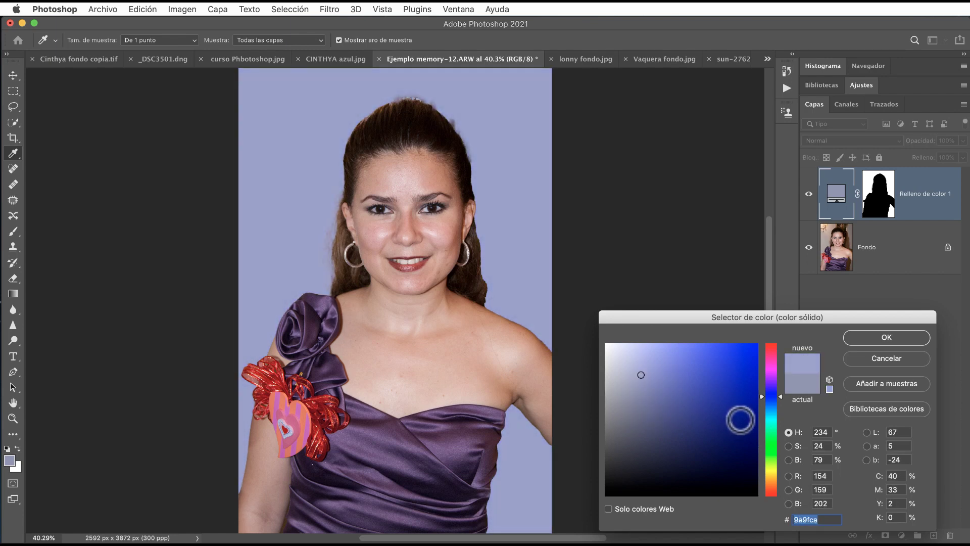
pyautogui.click(886, 338)
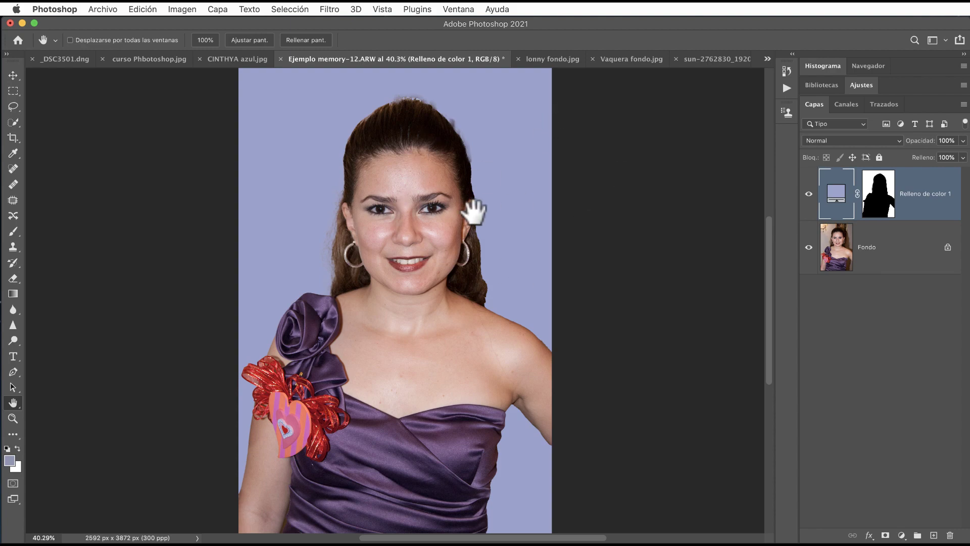
# Save the portrait to the Desktop as JPEG Ejemplo memory-12.jpg with default quality.
pyautogui.click(107, 6)
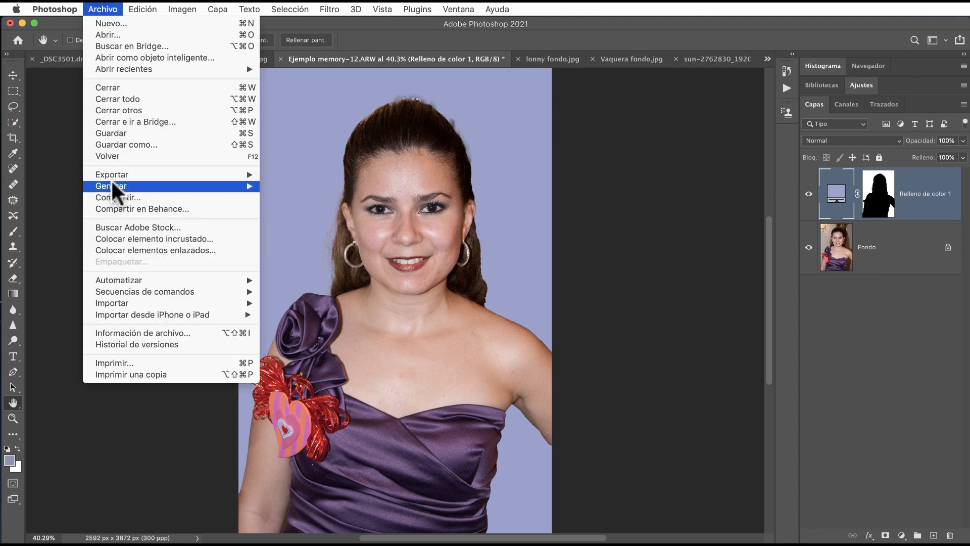
pyautogui.click(127, 145)
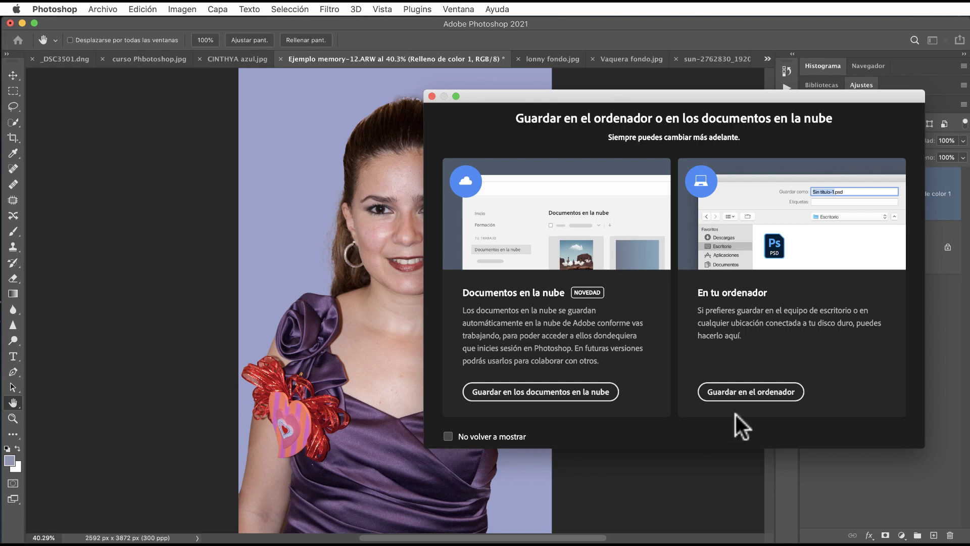
pyautogui.click(766, 392)
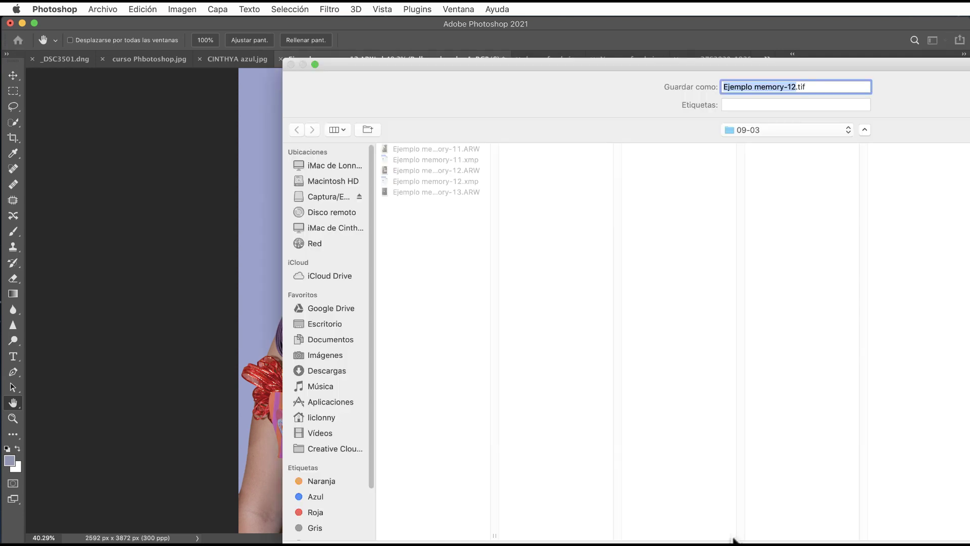
pyautogui.click(318, 318)
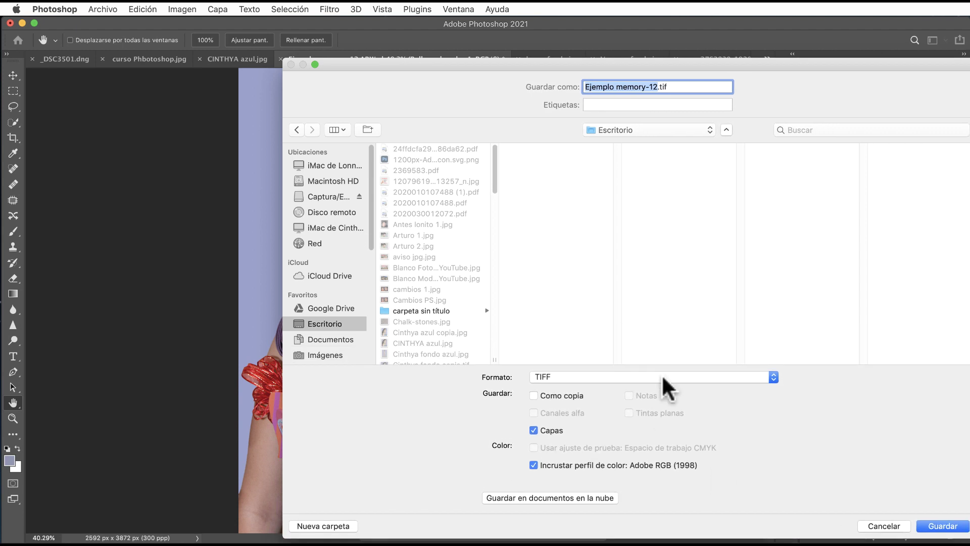
pyautogui.click(662, 376)
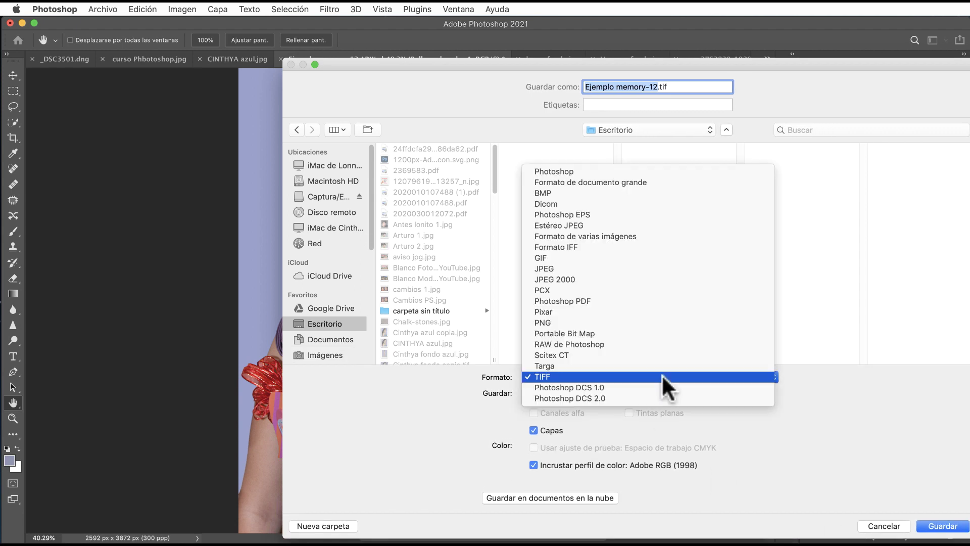
pyautogui.click(661, 269)
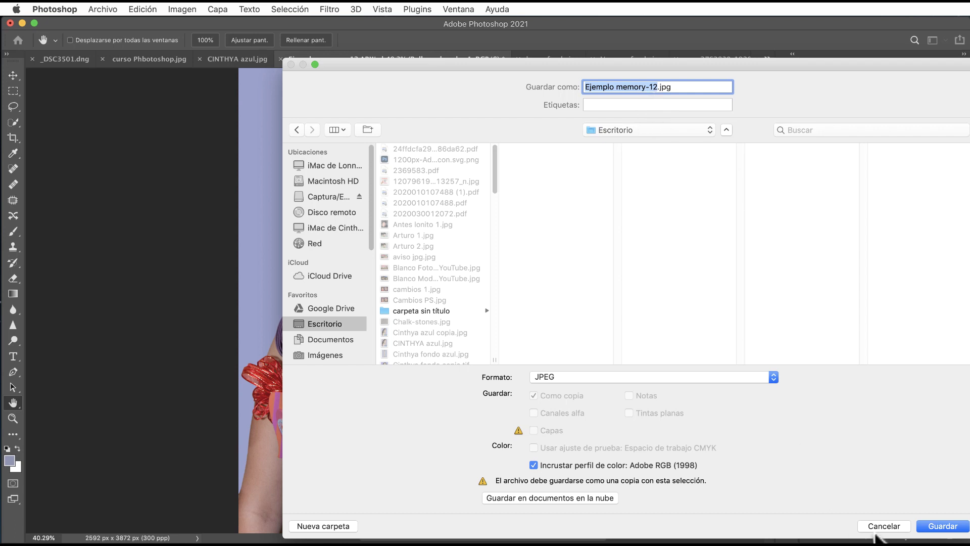
pyautogui.click(944, 525)
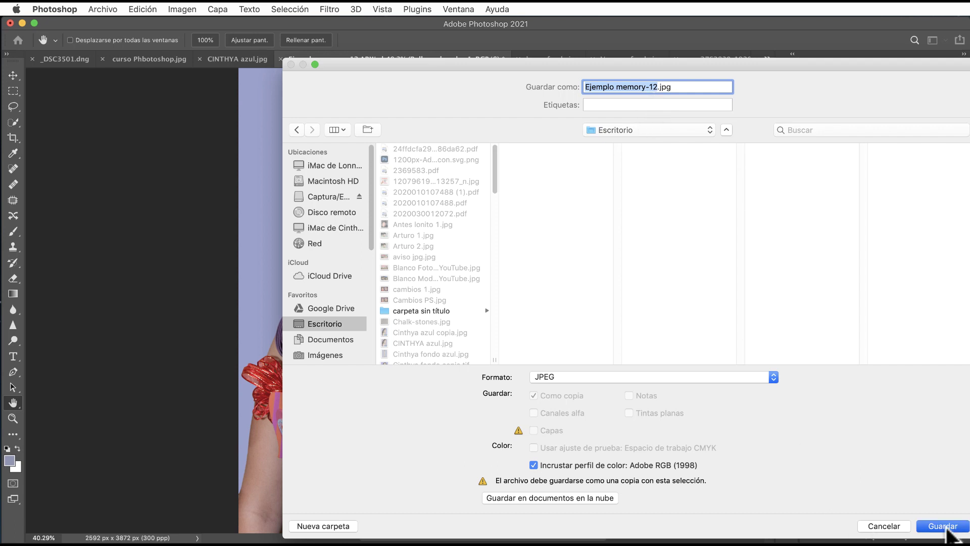
pyautogui.click(845, 243)
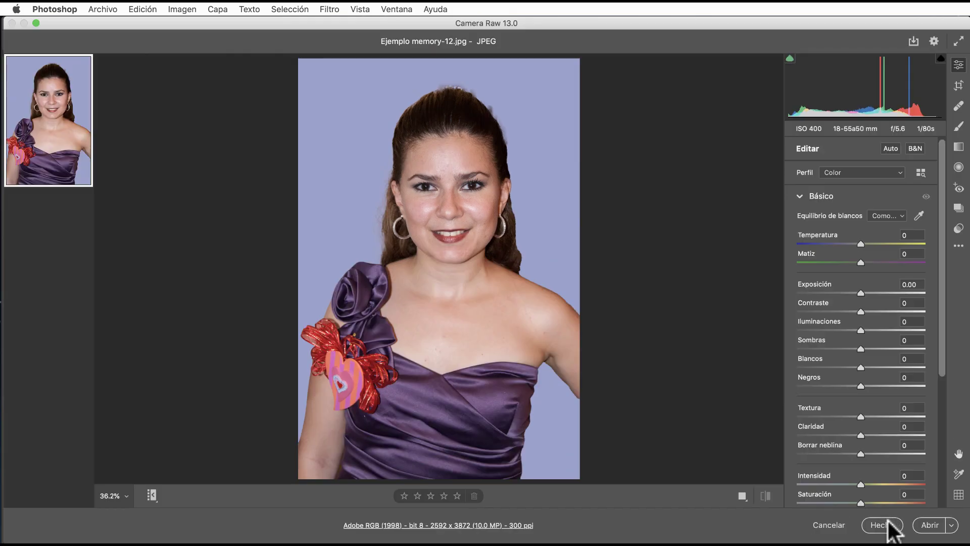
# Open Ejemplo memory-12.jpg from Camera Raw as a document and fit it on screen.
pyautogui.click(921, 527)
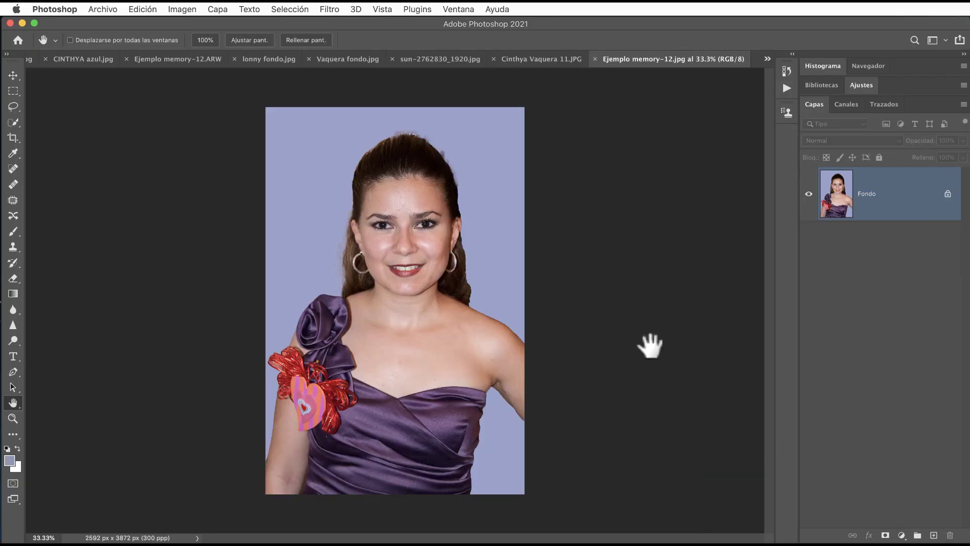
pyautogui.doubleClick(11, 405)
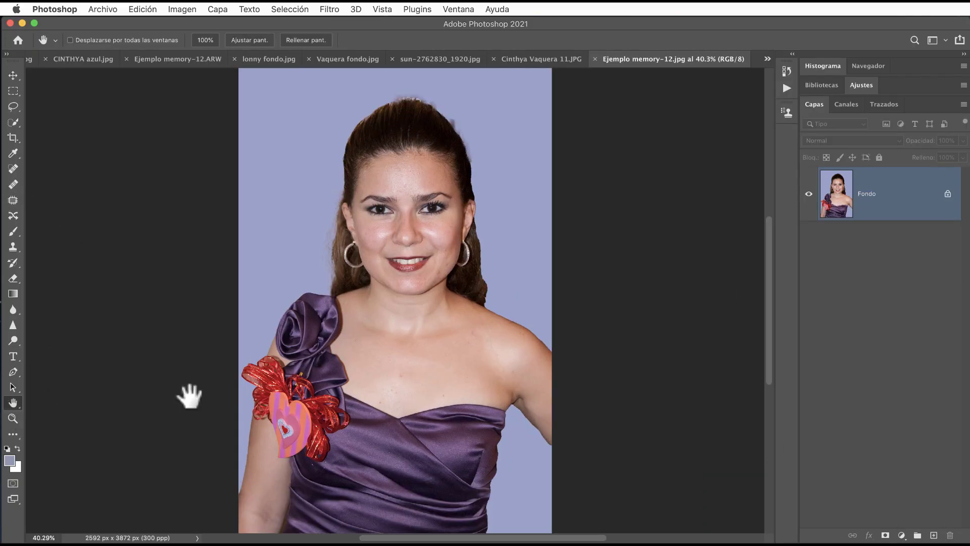
pyautogui.keyDown('super'); pyautogui.click(836, 194); pyautogui.keyUp('super')
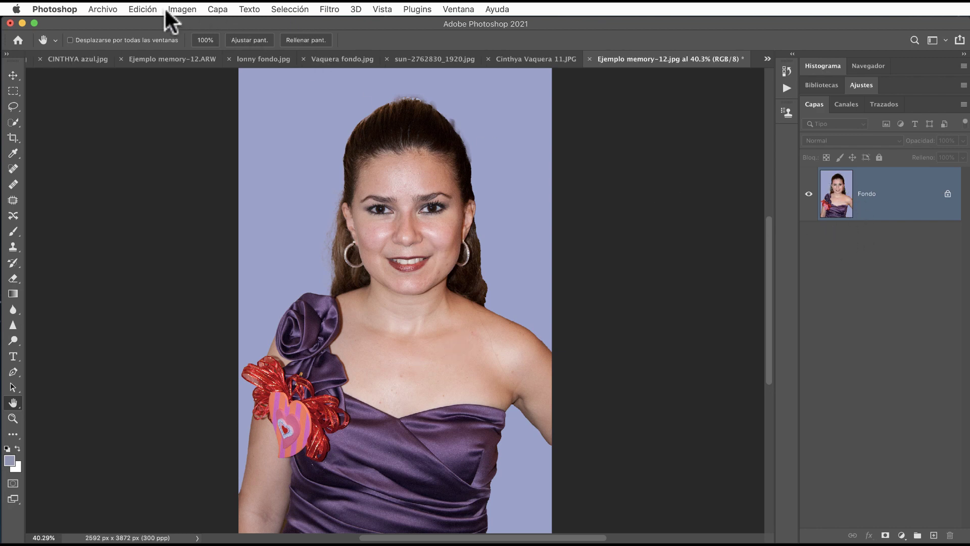
pyautogui.click(144, 9)
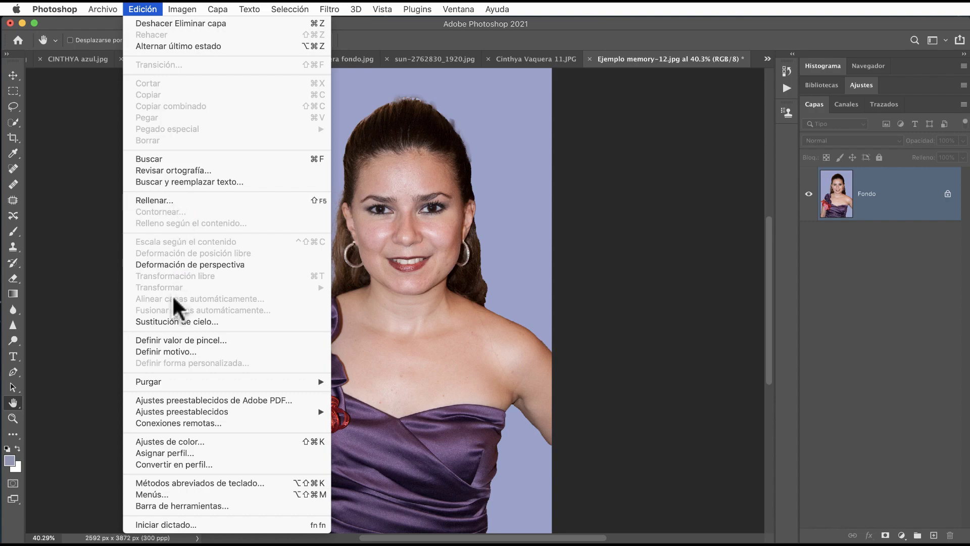
# Start Sky Replacement and browse the Espectacular, Atardeceres and liclonny preset sky folders.
pyautogui.click(174, 321)
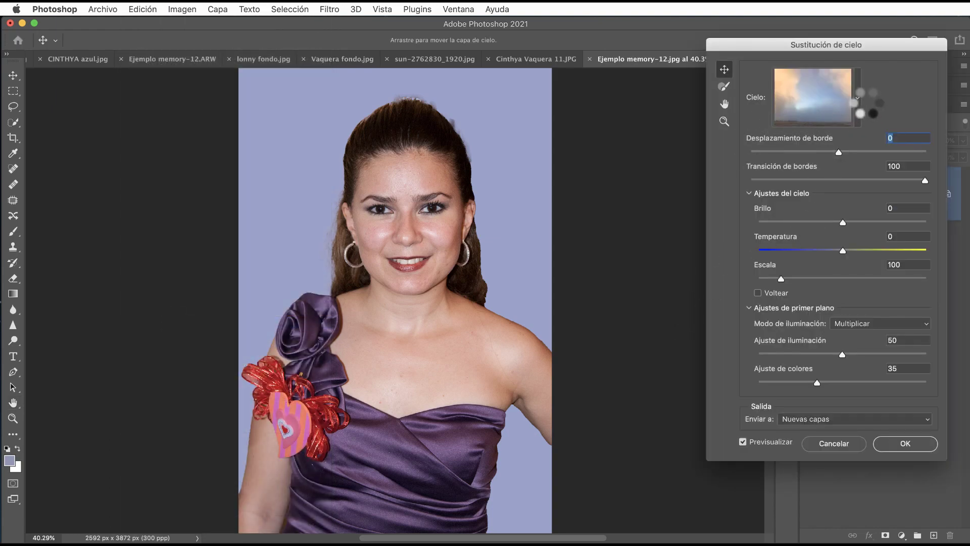
pyautogui.click(858, 97)
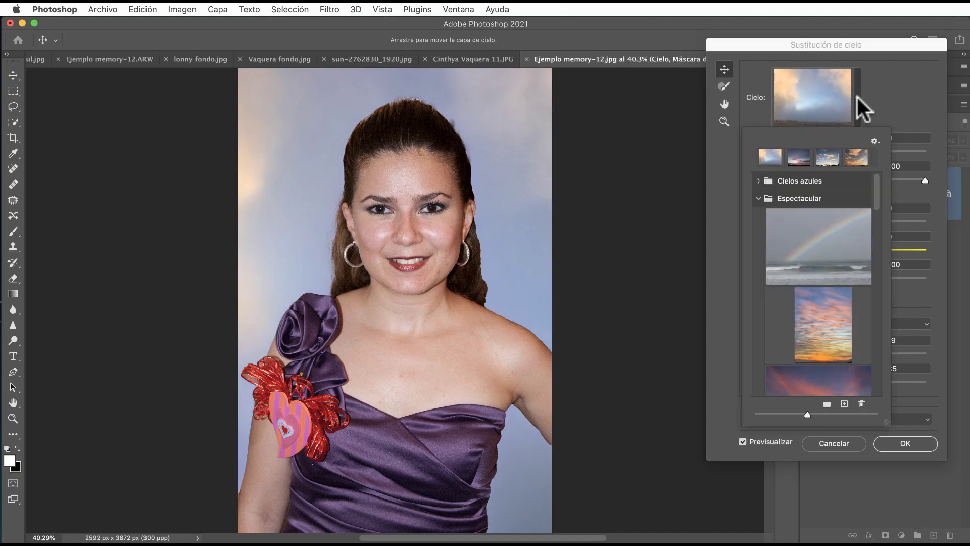
pyautogui.click(798, 157)
pyautogui.click(759, 199)
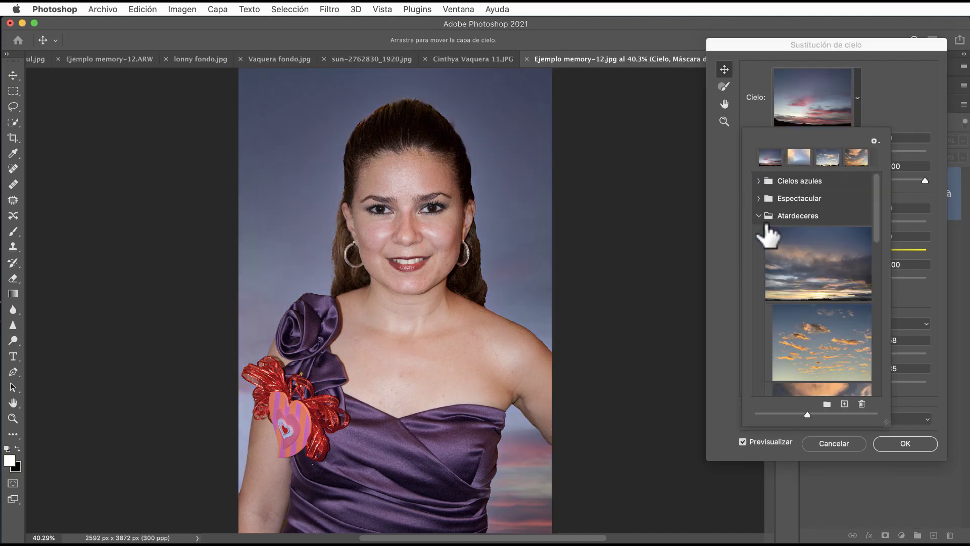
pyautogui.click(759, 215)
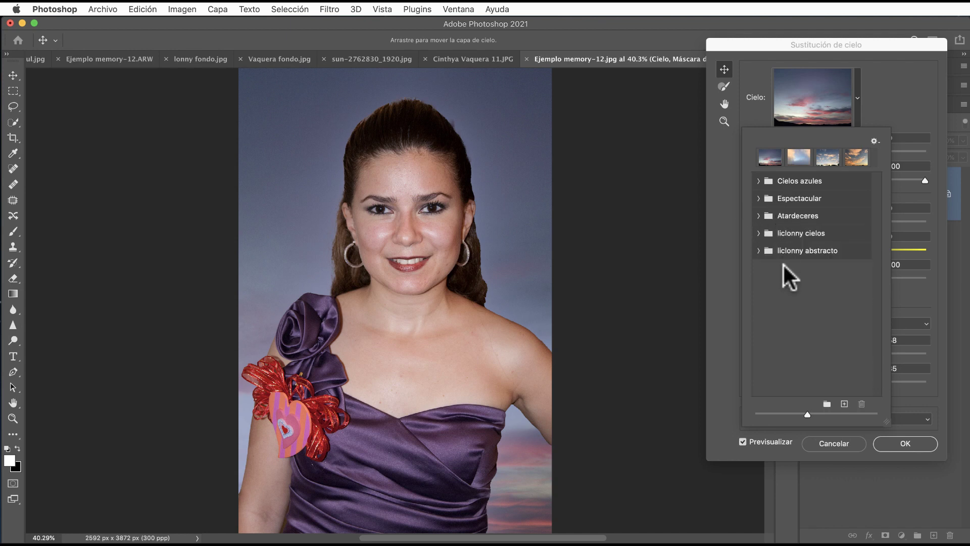
pyautogui.click(759, 250)
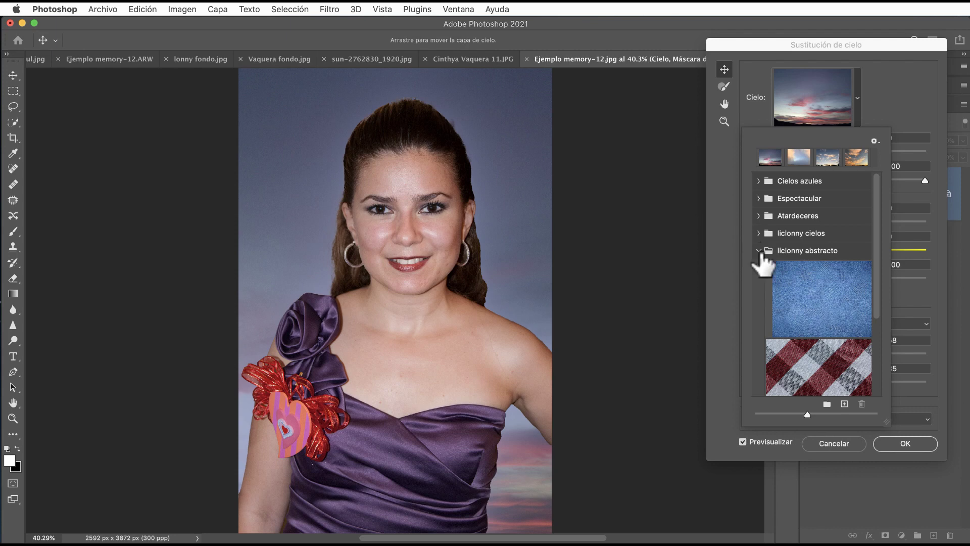
pyautogui.click(759, 251)
pyautogui.click(758, 233)
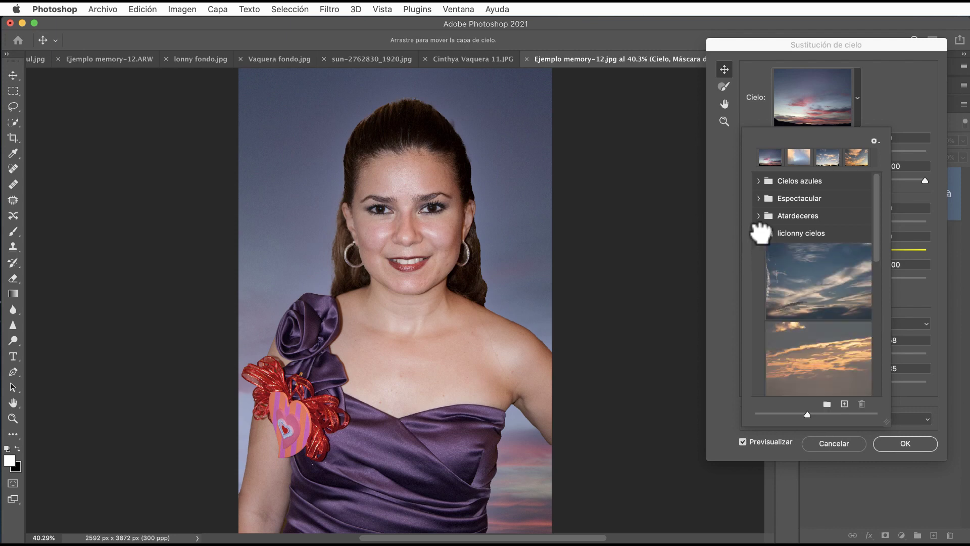
# Preview wispy blue, cloudy sea, orange sunset, dark cloudy and golden sunset-cloud skies.
pyautogui.scroll(-1, 824, 307)
pyautogui.scroll(-3, 823, 308)
pyautogui.scroll(-2, 823, 311)
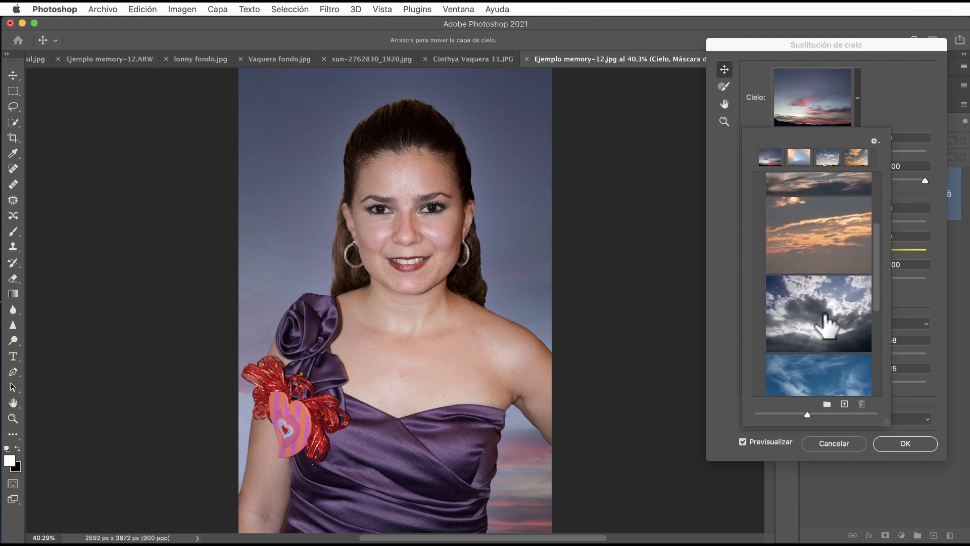
pyautogui.scroll(-2, 824, 316)
pyautogui.scroll(-2, 825, 316)
pyautogui.scroll(-2, 824, 313)
pyautogui.scroll(-1, 823, 310)
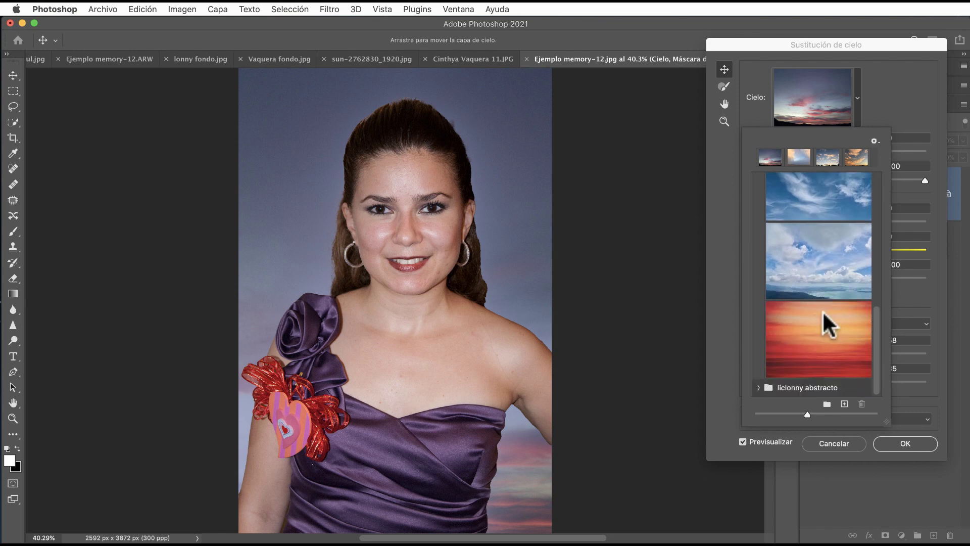
pyautogui.scroll(-1, 823, 311)
pyautogui.scroll(1, 822, 310)
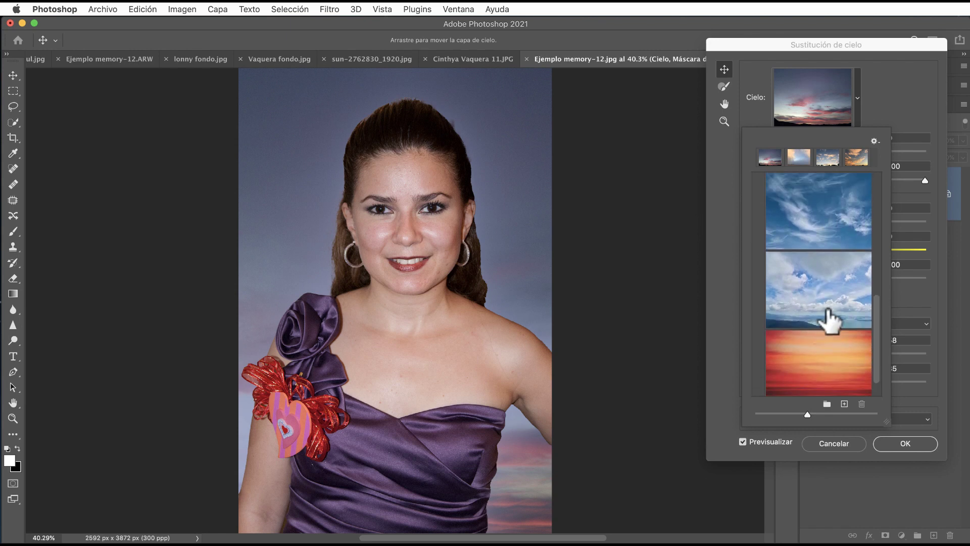
pyautogui.click(817, 211)
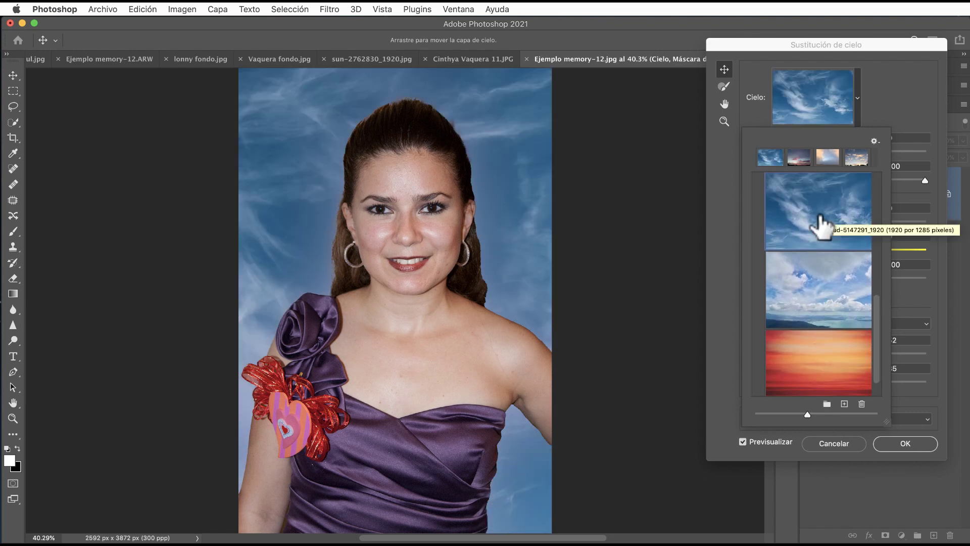
pyautogui.click(821, 298)
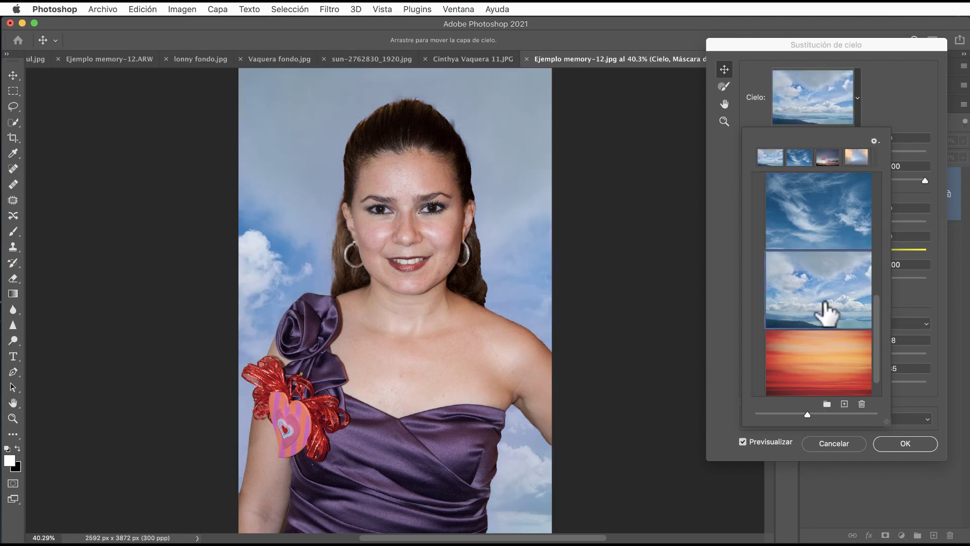
pyautogui.click(826, 347)
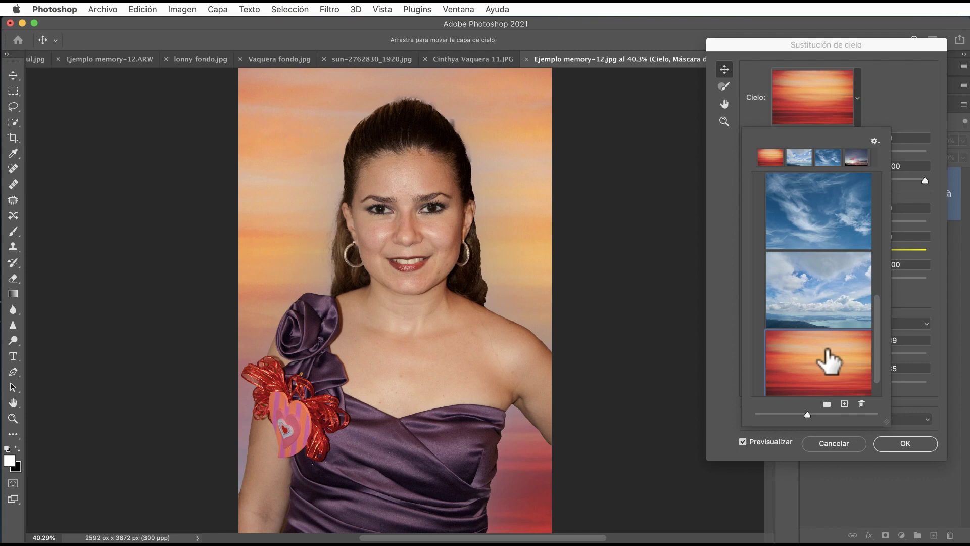
pyautogui.scroll(5, 829, 329)
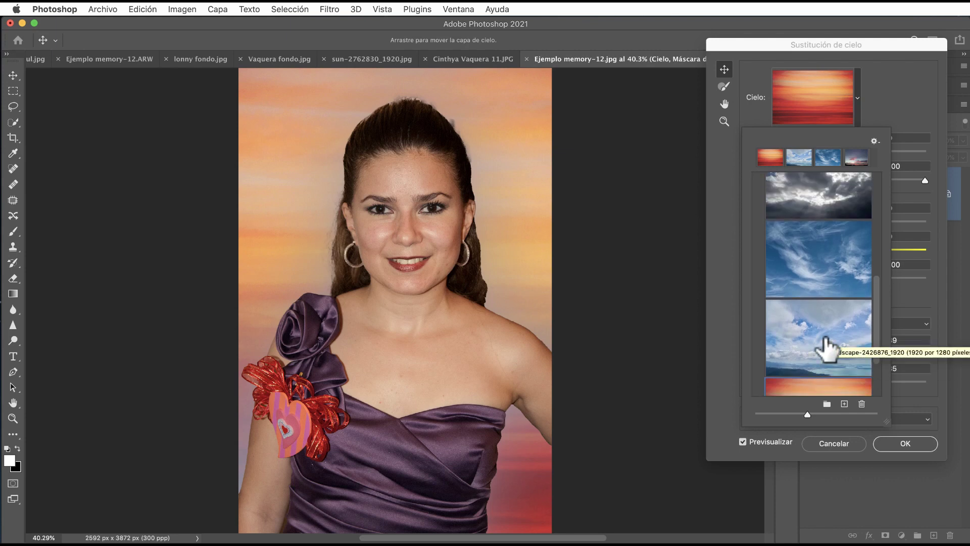
pyautogui.click(830, 193)
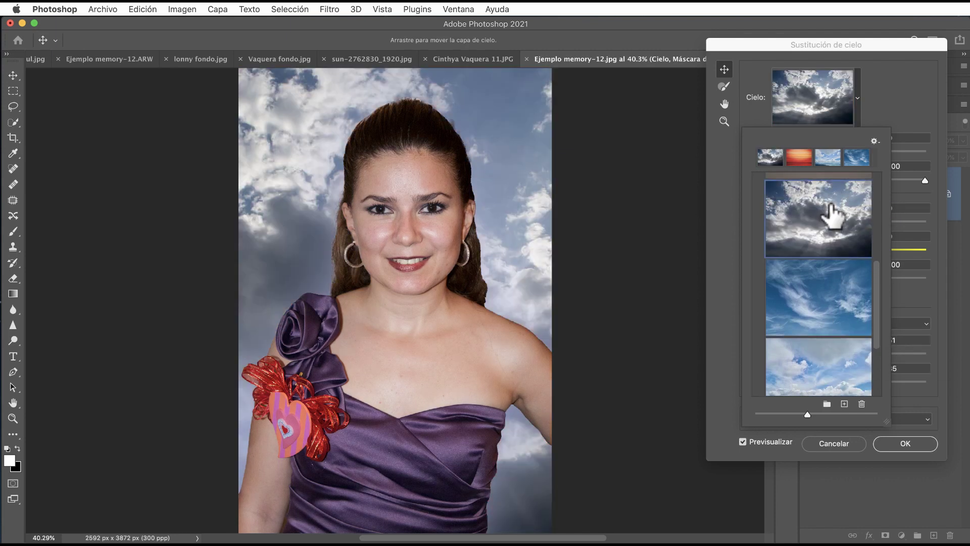
pyautogui.scroll(2, 833, 207)
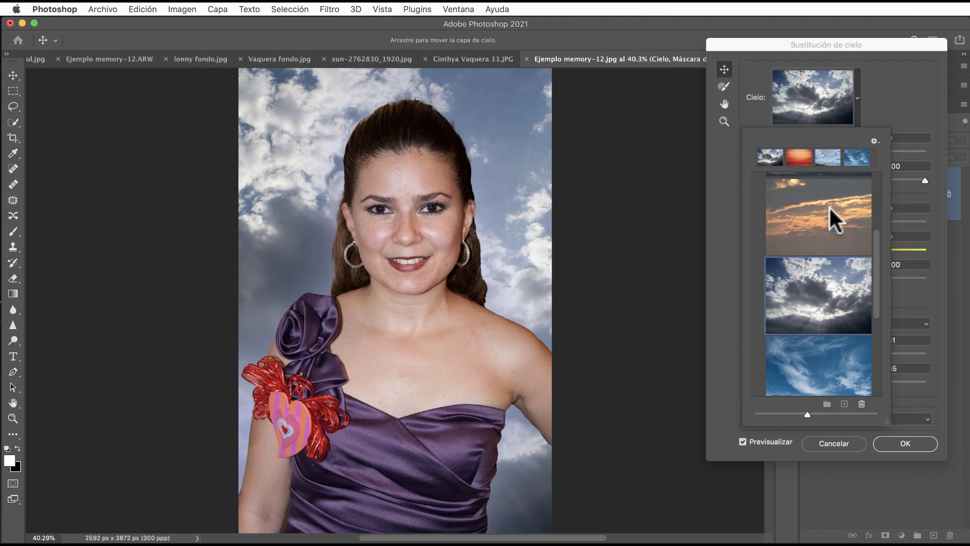
pyautogui.click(834, 216)
pyautogui.scroll(1, 832, 217)
pyautogui.scroll(1, 832, 220)
pyautogui.scroll(1, 831, 212)
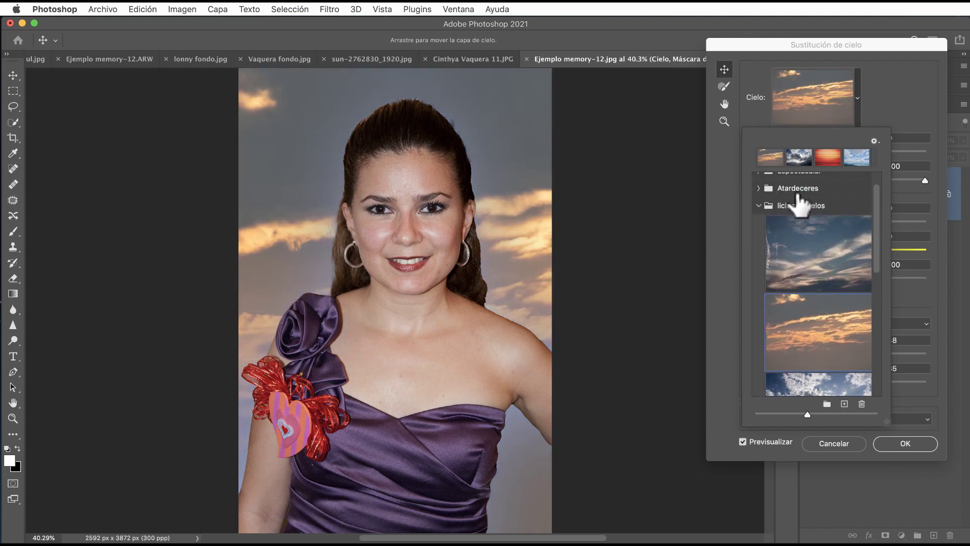
# Choose the first dusky sunset sky from the Atardeceres folder.
pyautogui.click(758, 186)
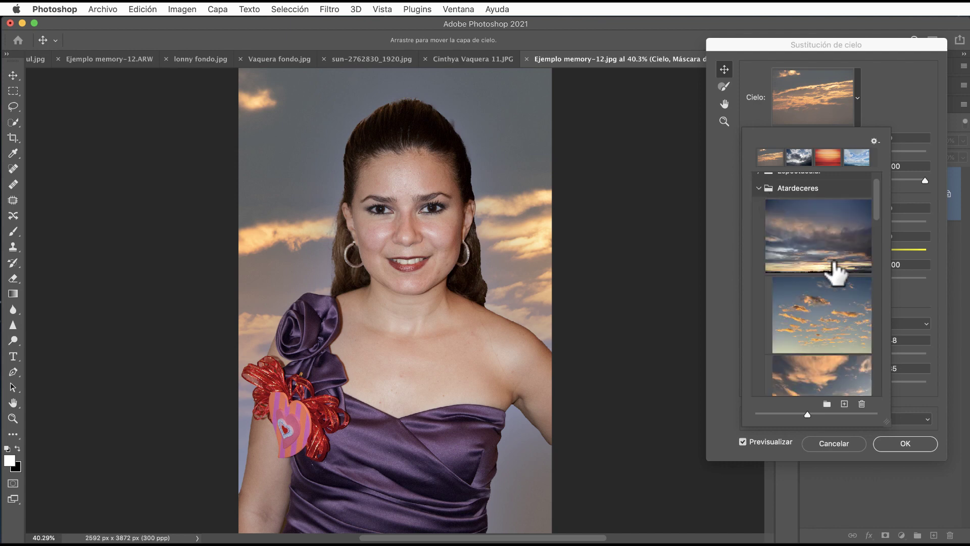
pyautogui.click(828, 230)
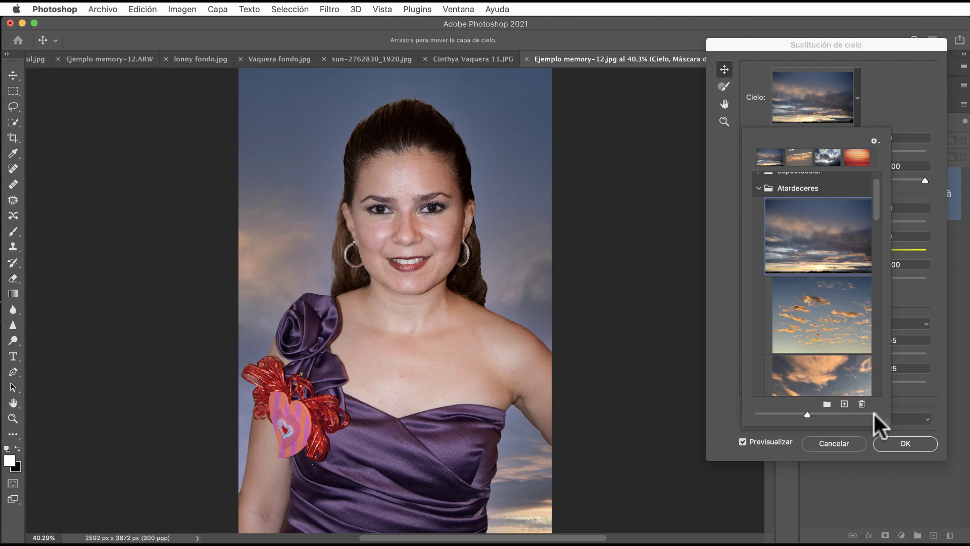
pyautogui.click(937, 348)
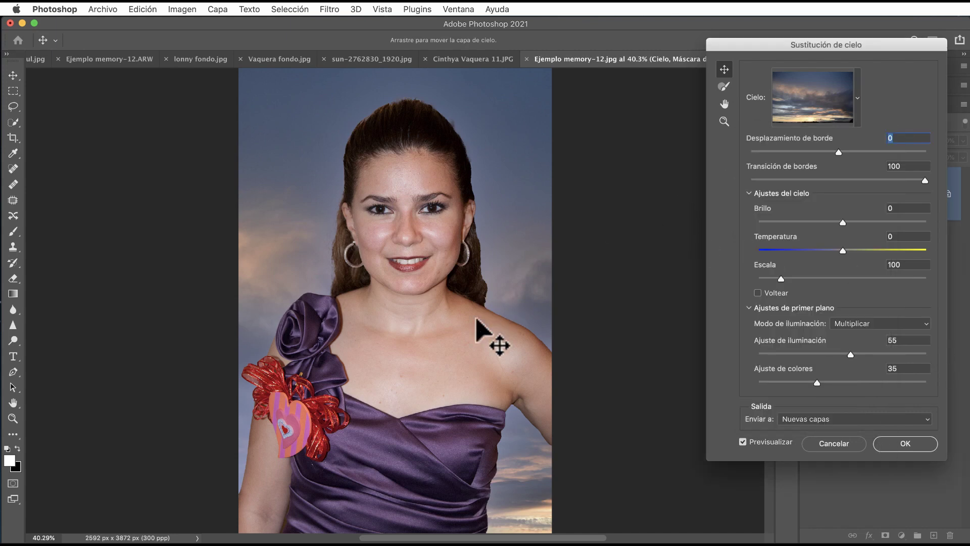
# Drag the sunset sky upward behind the woman and apply the sky replacement.
pyautogui.moveTo(526, 273)
pyautogui.mouseDown()
pyautogui.moveTo(539, 121)
pyautogui.moveTo(520, 124)
pyautogui.moveTo(527, 98)
pyautogui.moveTo(531, 151)
pyautogui.mouseUp()
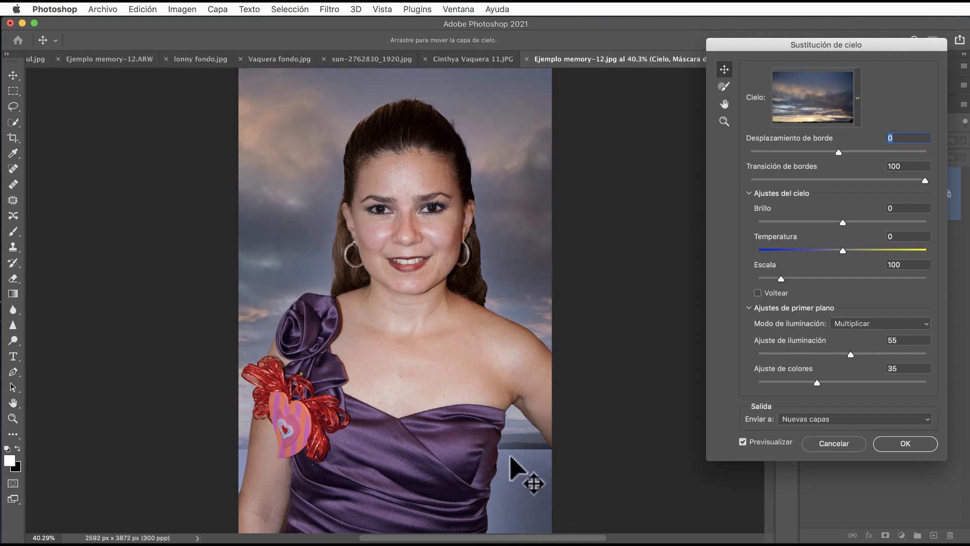
pyautogui.click(899, 445)
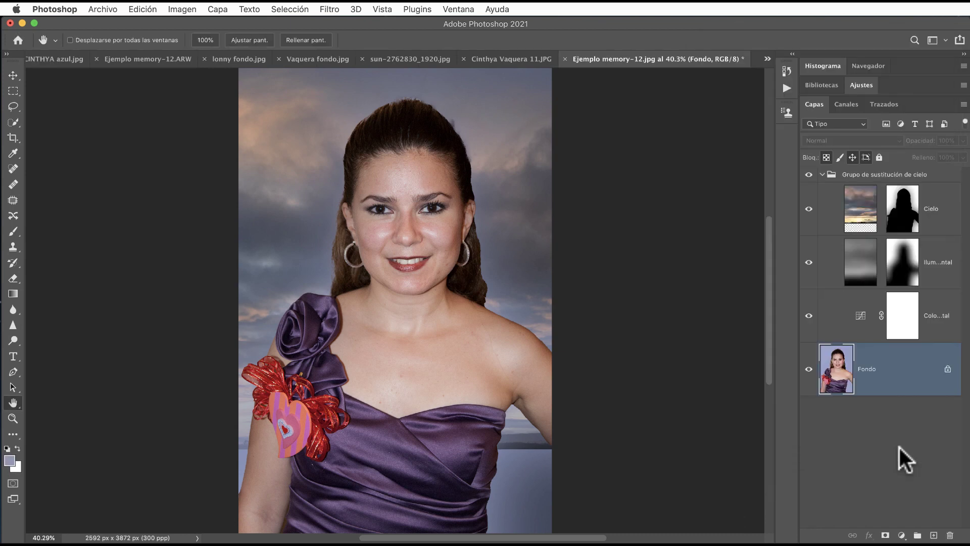
# Toggle the sky replacement group off and on to compare, then switch to the ARW document.
pyautogui.click(809, 175)
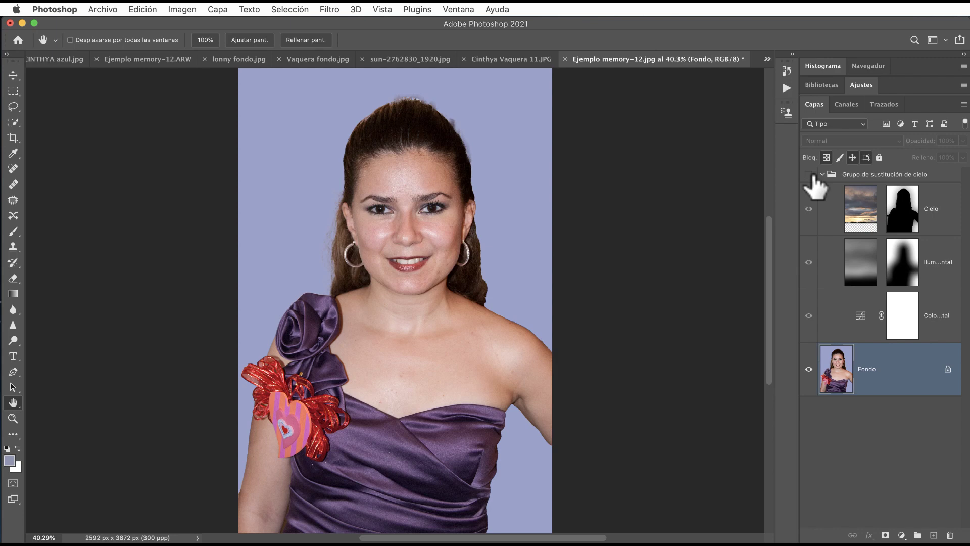
pyautogui.click(809, 175)
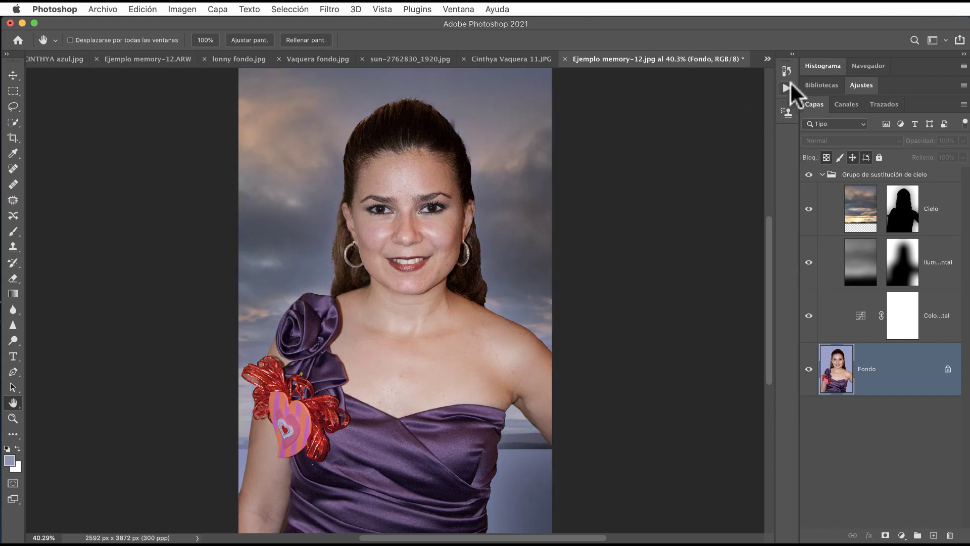
pyautogui.hotkey('ctrl', 'Tab')
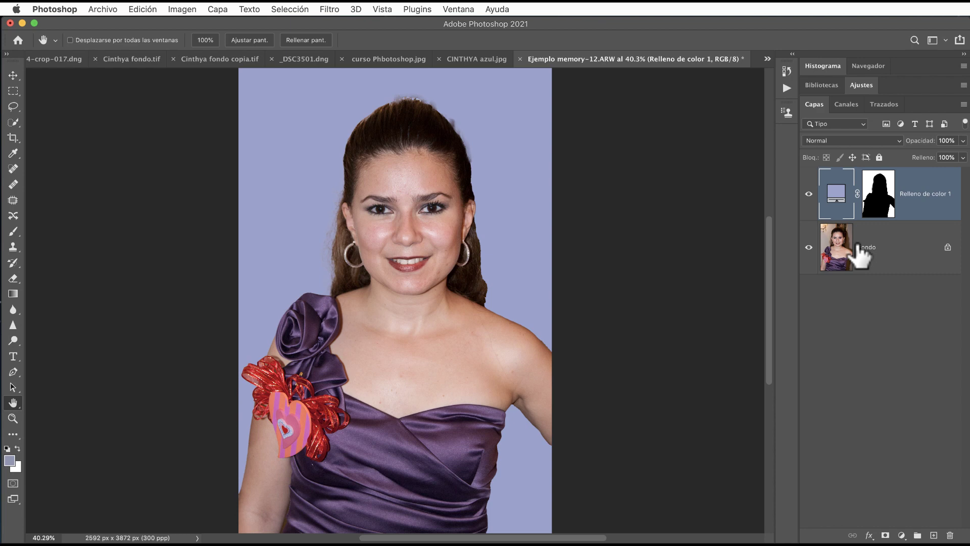
# Toggle the Relleno de color 1 fill off and on, then return to Ejemplo memory-12.jpg.
pyautogui.click(809, 194)
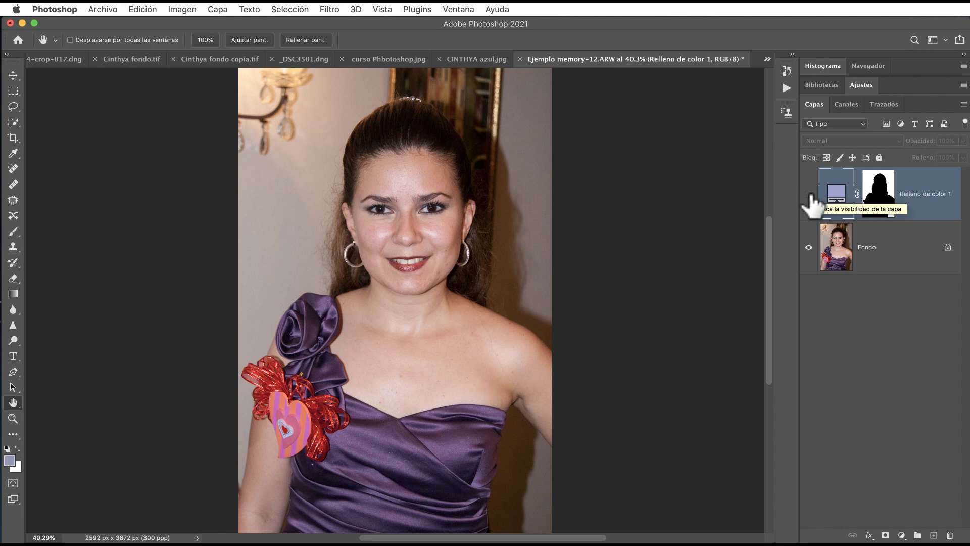
pyautogui.click(809, 194)
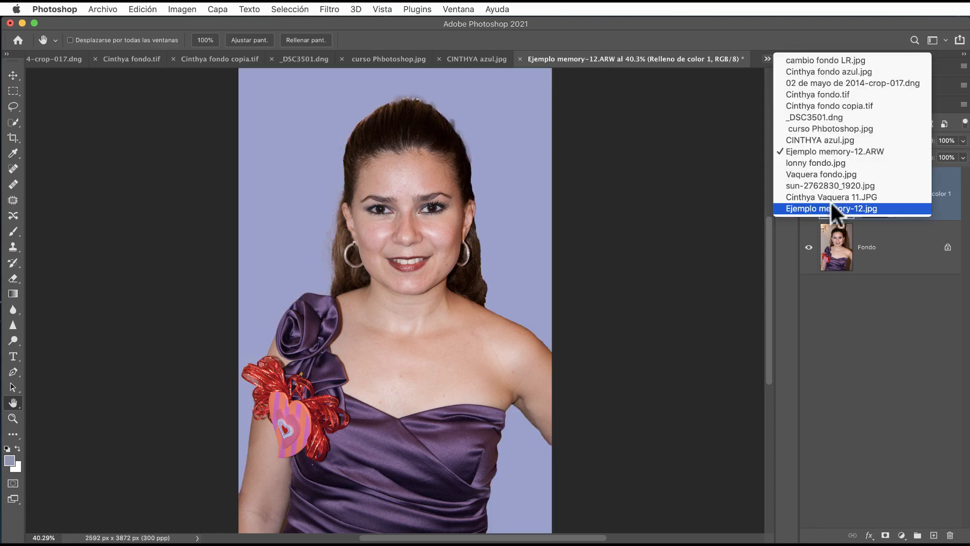
pyautogui.click(832, 208)
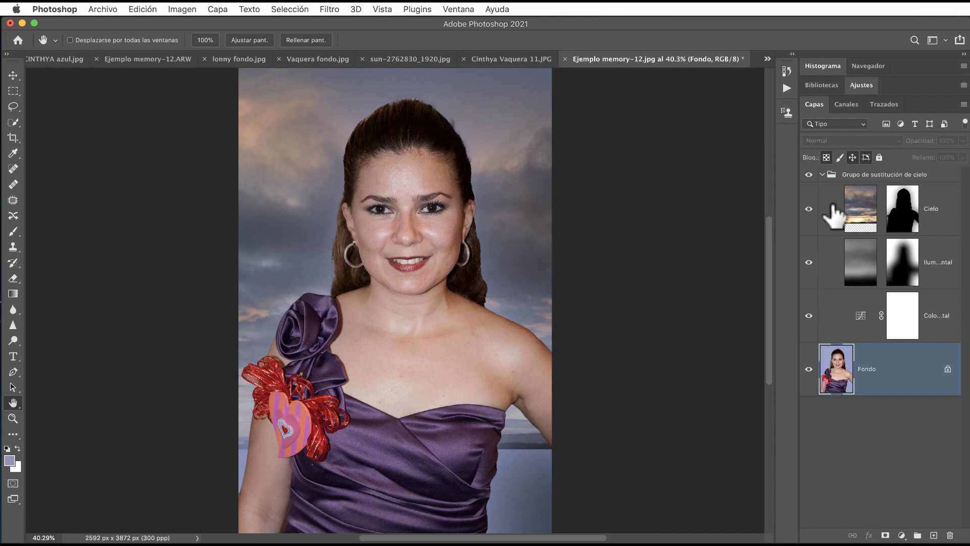